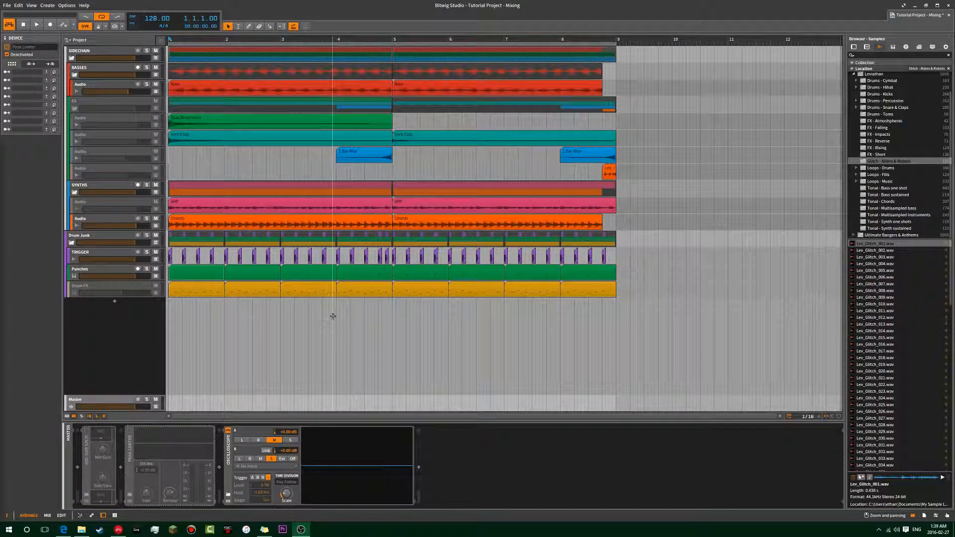
Open the Sticky Notes list and add a hyphen before "Peak Limiting" under New Tools.
click(219, 306)
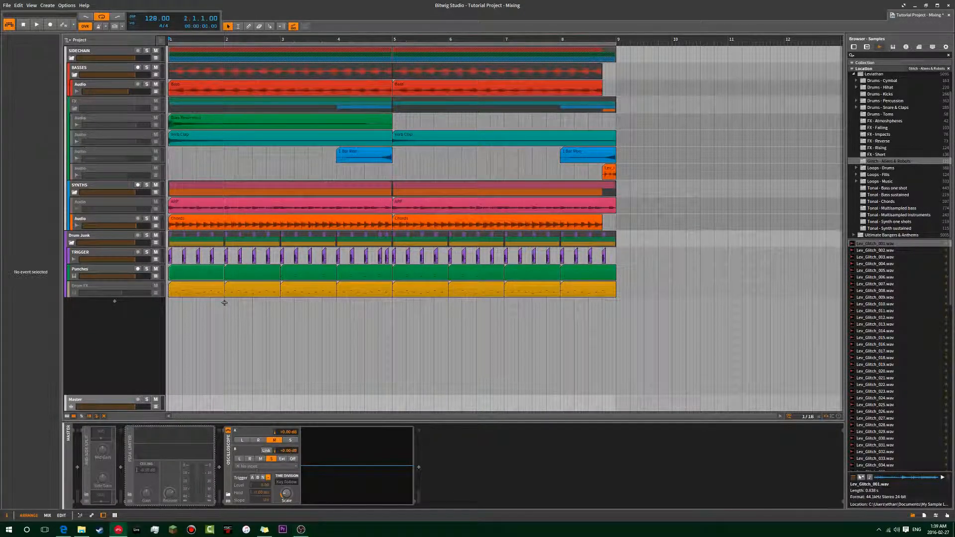
click(169, 304)
mouse_move(307, 534)
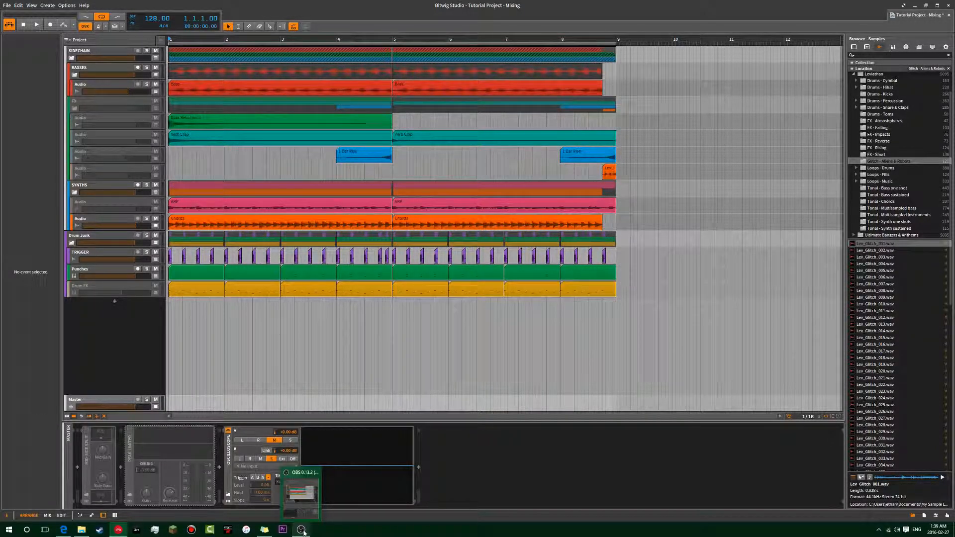
click(269, 529)
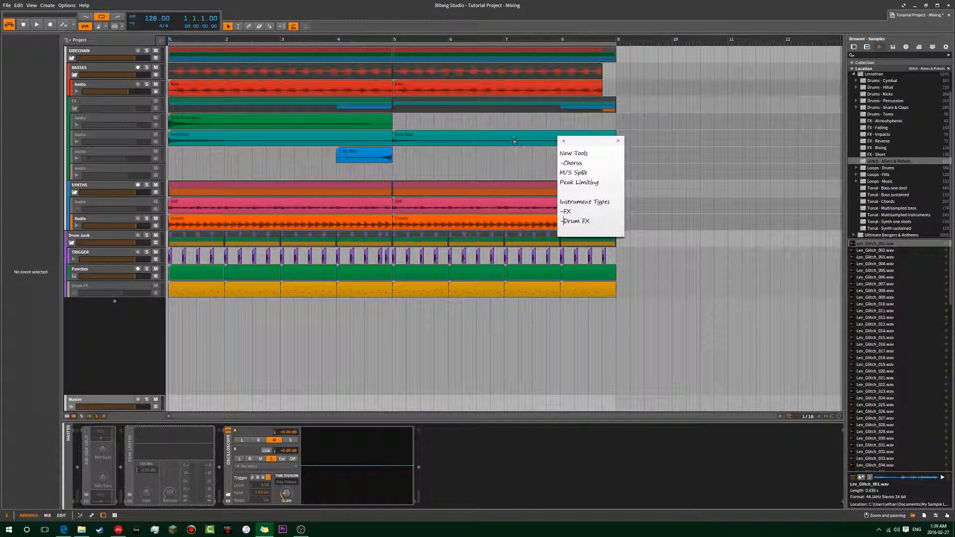
text(-)
key(BackSpace)
click(561, 183)
text(-)
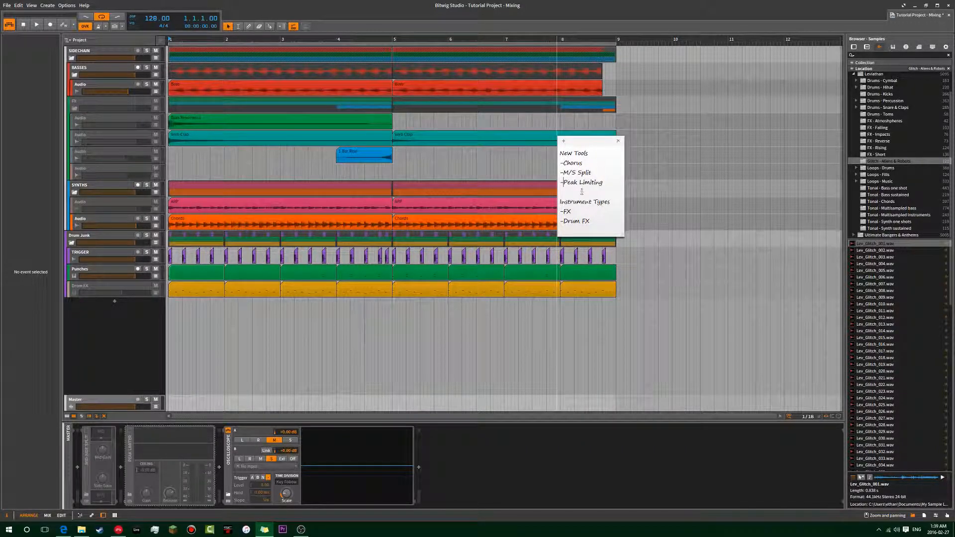
click(613, 180)
click(580, 212)
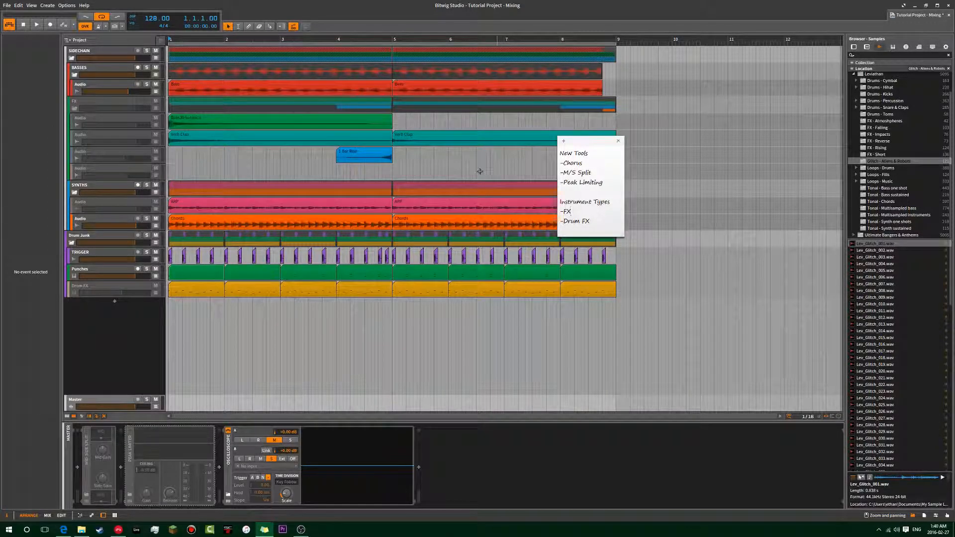
click(590, 220)
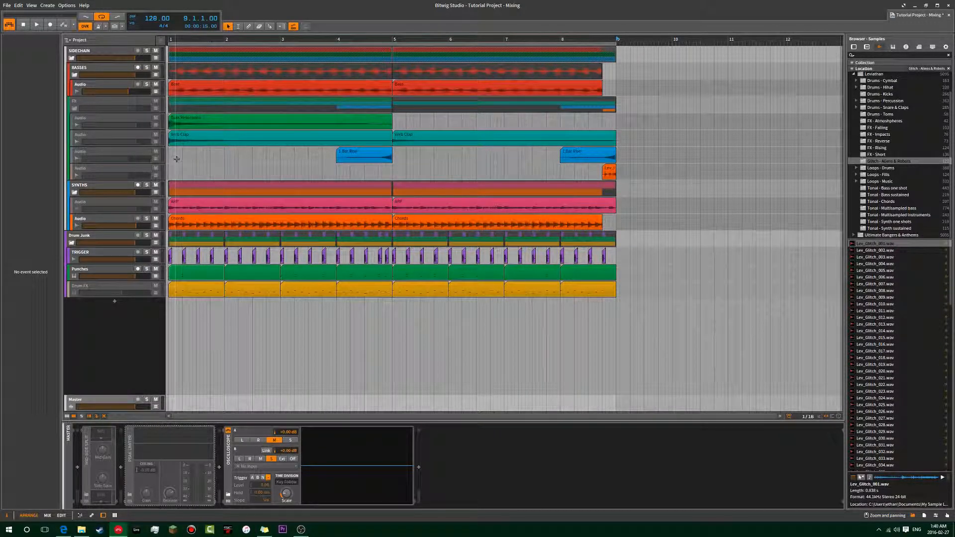
Play the full arrangement from bar 1 to hear the mix and select the Punches track.
key(space)
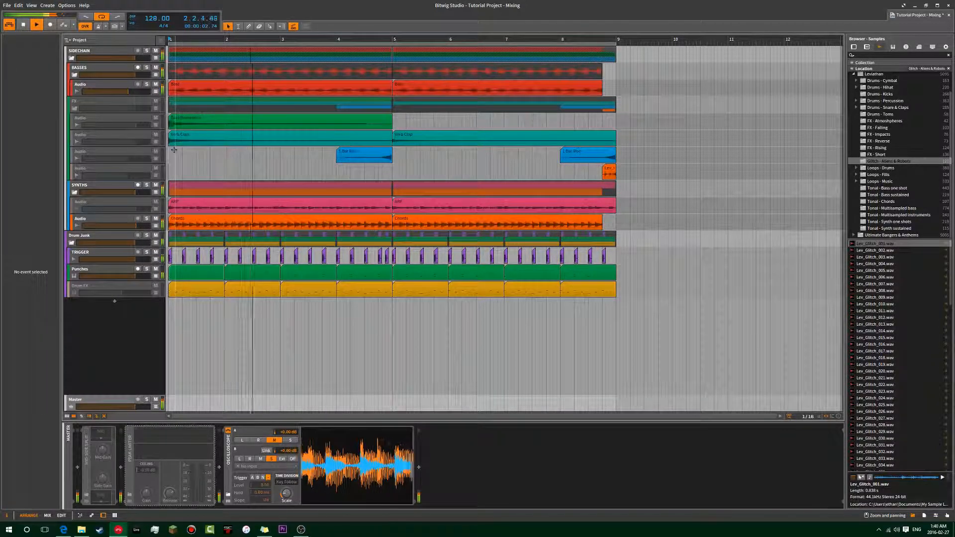
click(100, 269)
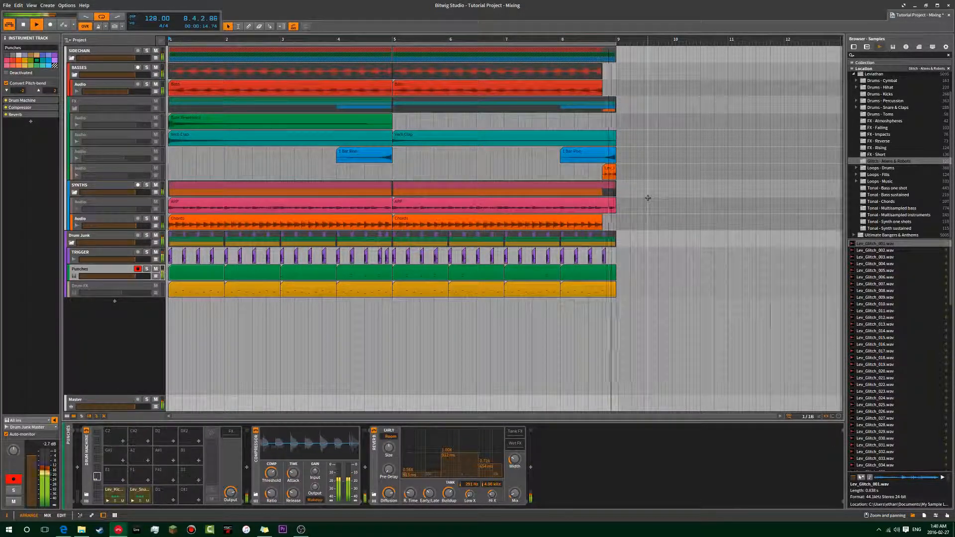
key(space)
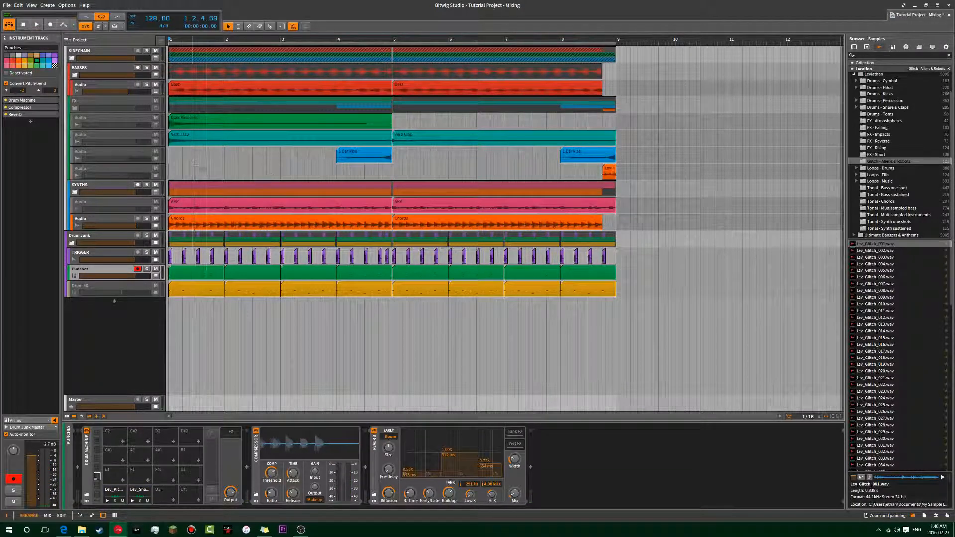
click(196, 166)
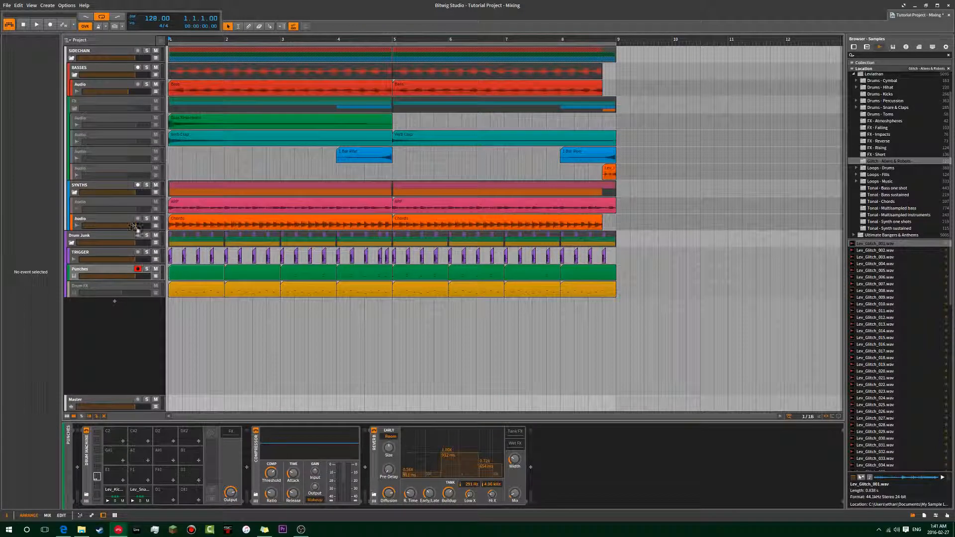
View the device chains of the deactivated ARP audio track and the FX group.
click(106, 203)
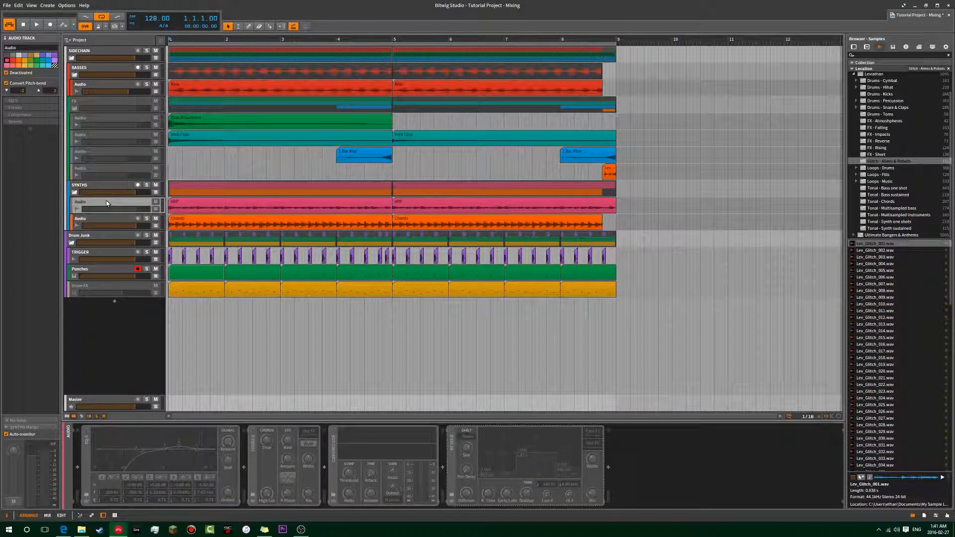
click(165, 154)
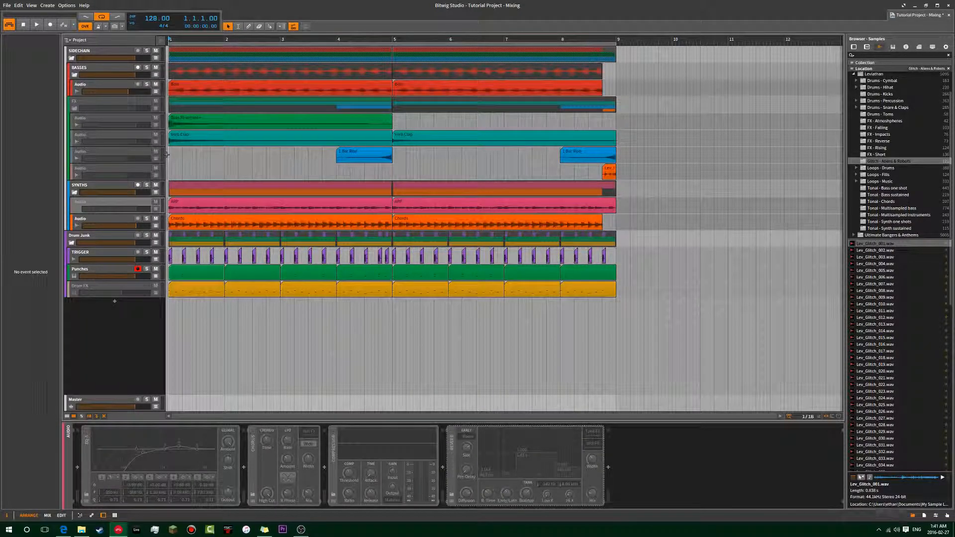
click(100, 103)
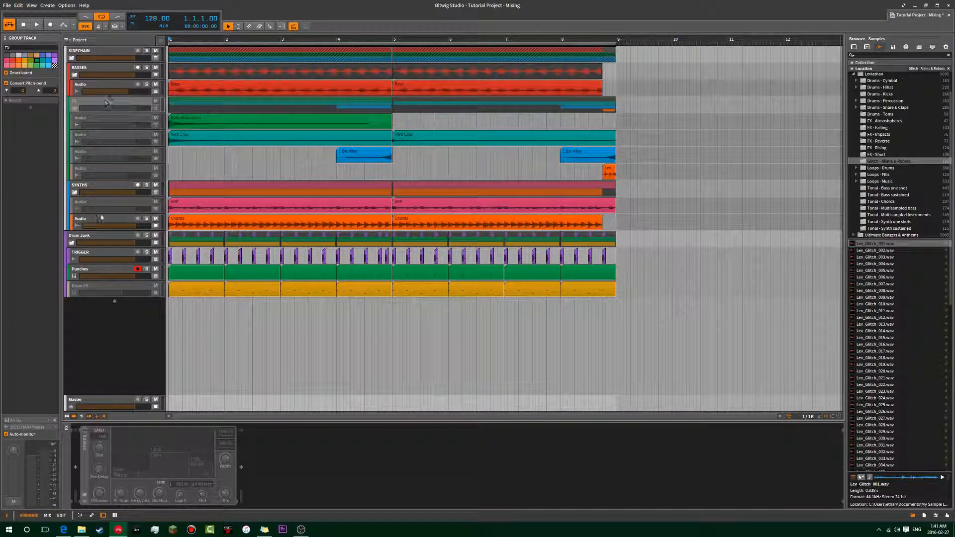
click(106, 201)
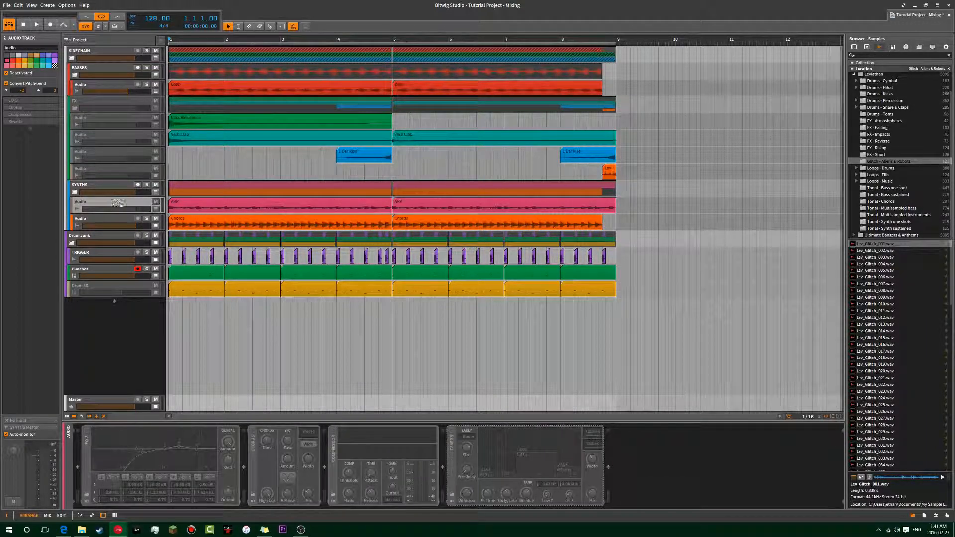
Solo the Chords audio track and listen to it from the start.
key(space)
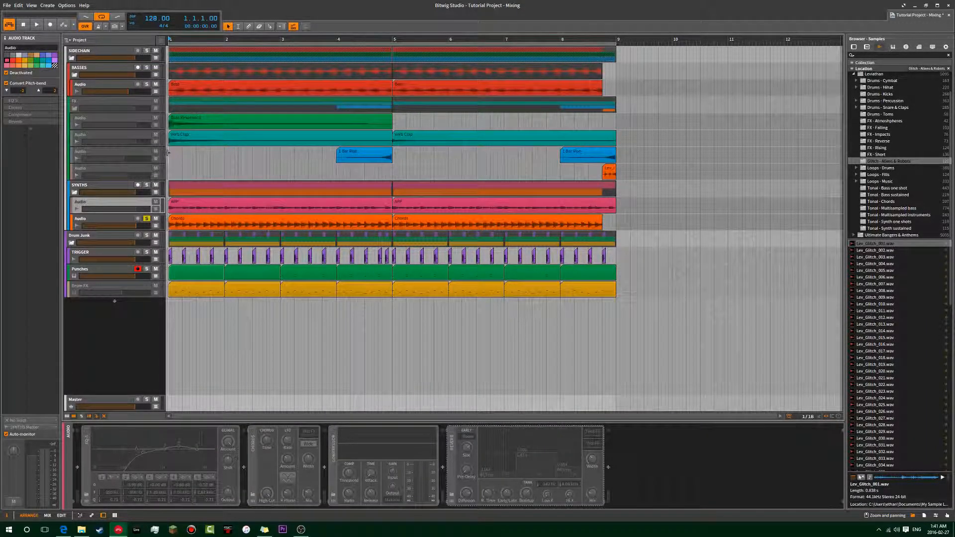
click(146, 219)
key(space)
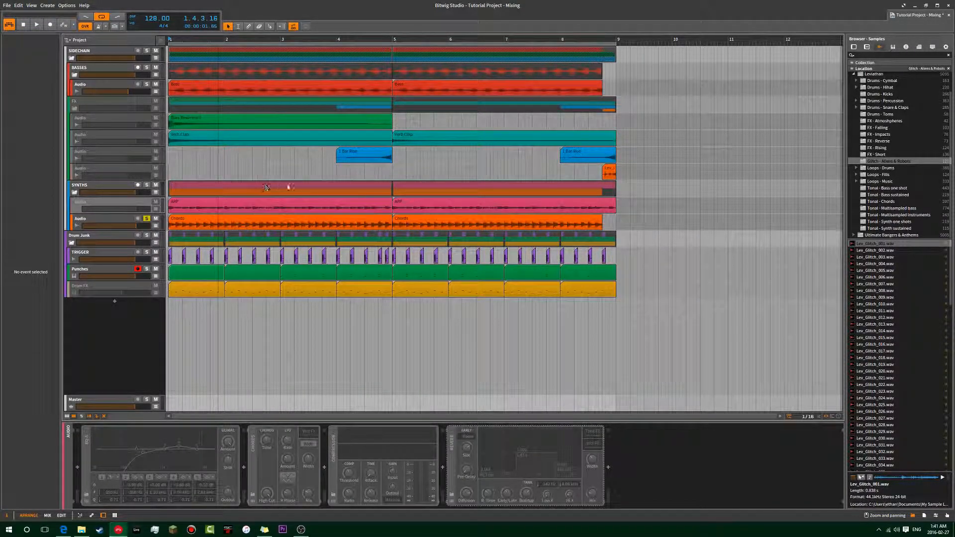
key(space)
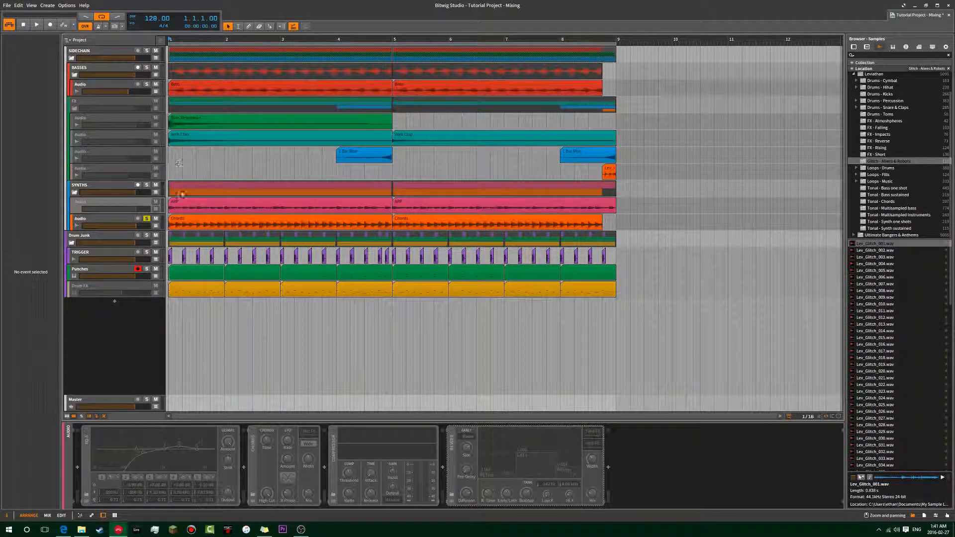
key(space)
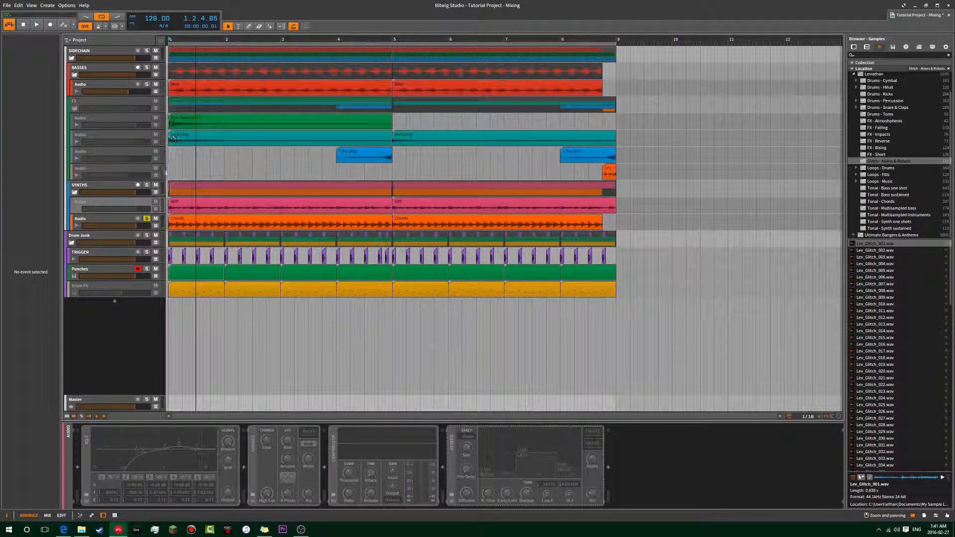
Activate the ARP audio track and solo it in place of the Chords track.
click(148, 207)
key(alt+a)
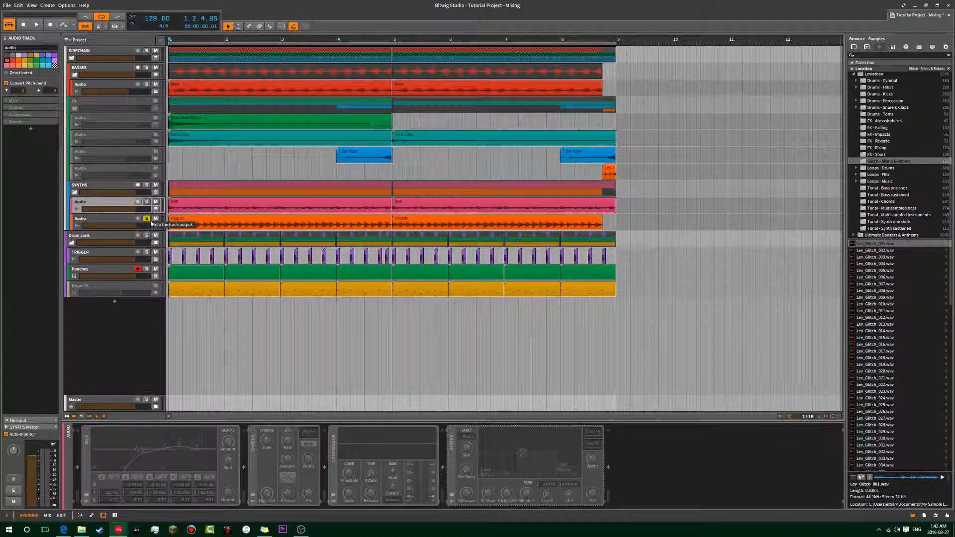
click(149, 220)
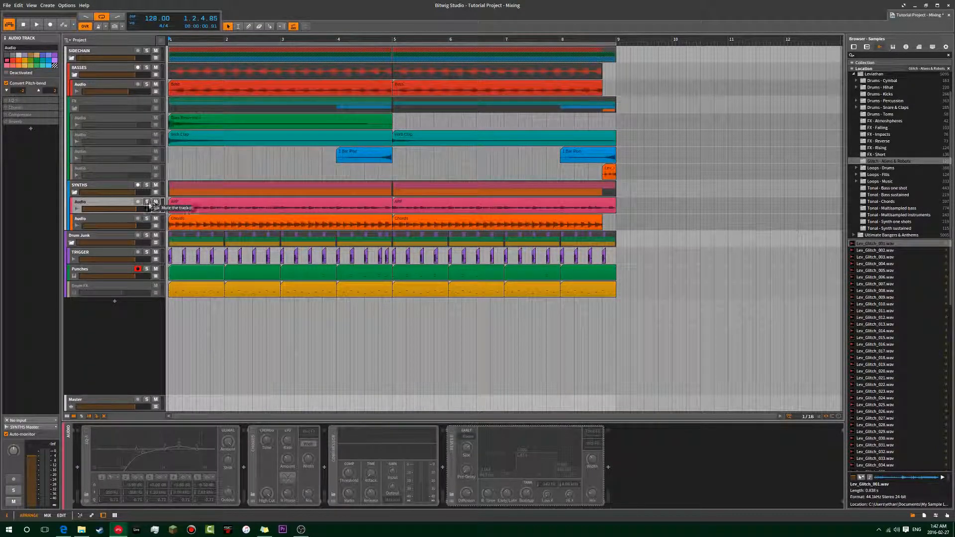
click(148, 202)
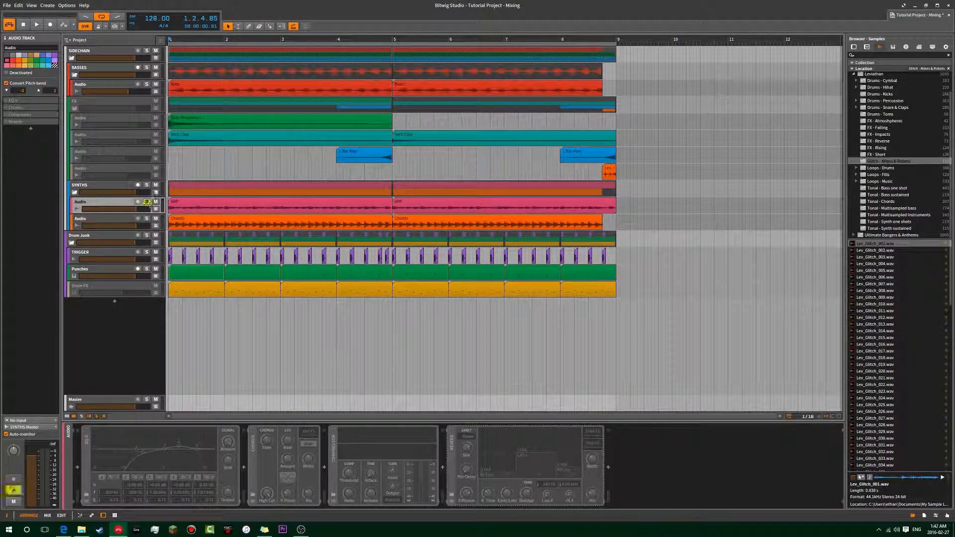
Listen to the soloed ARP track from bar 1 with its devices off.
click(169, 160)
key(space)
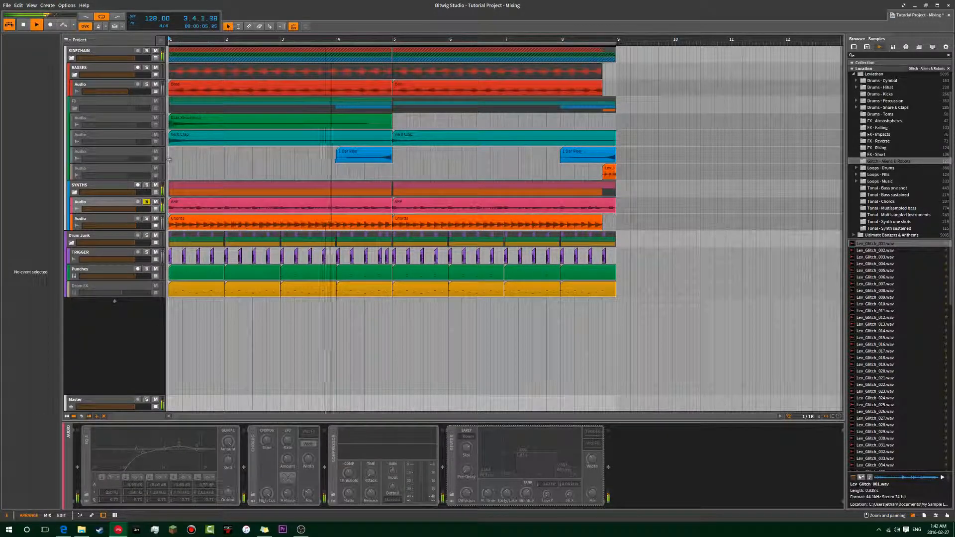
key(space)
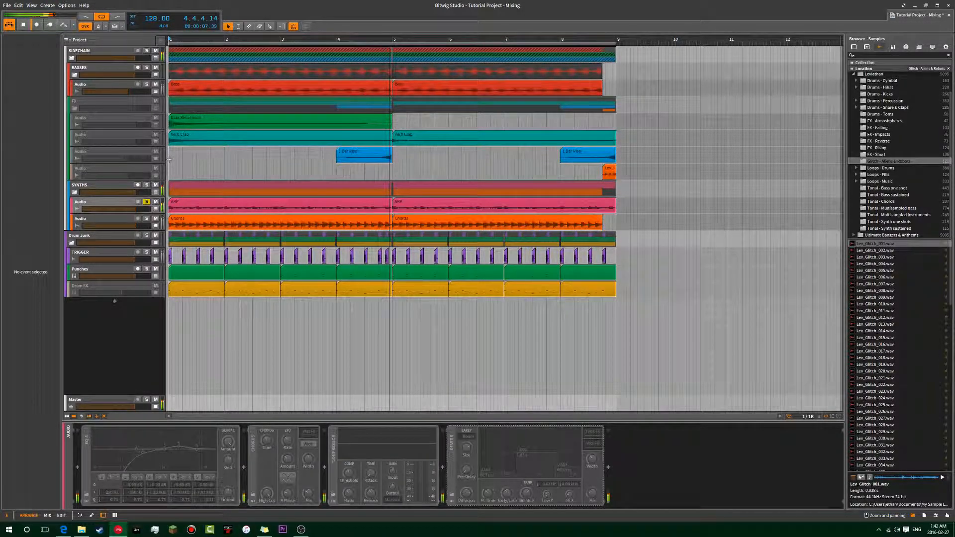
Enable the ARP track's EQ-5, Chorus, Compressor and Reverb devices and solo the track again.
click(142, 204)
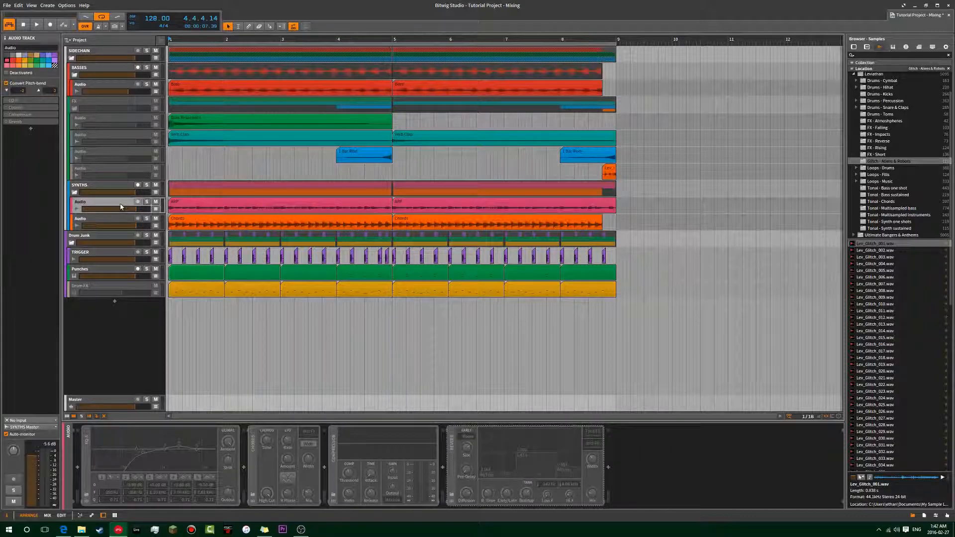
click(147, 203)
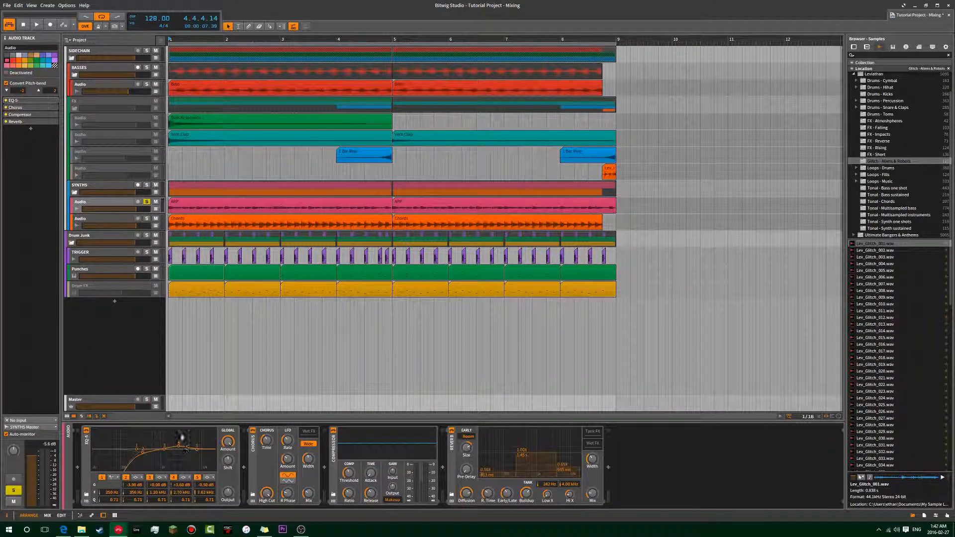
Compare the soloed ARP track's sound with its Chorus device on and bypassed, leaving the Chorus enabled.
click(253, 450)
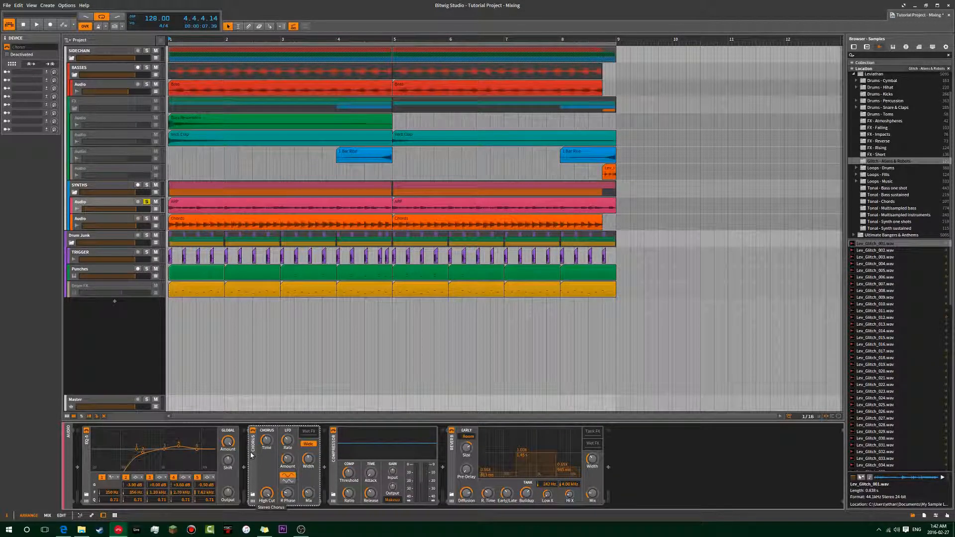
click(170, 168)
key(space)
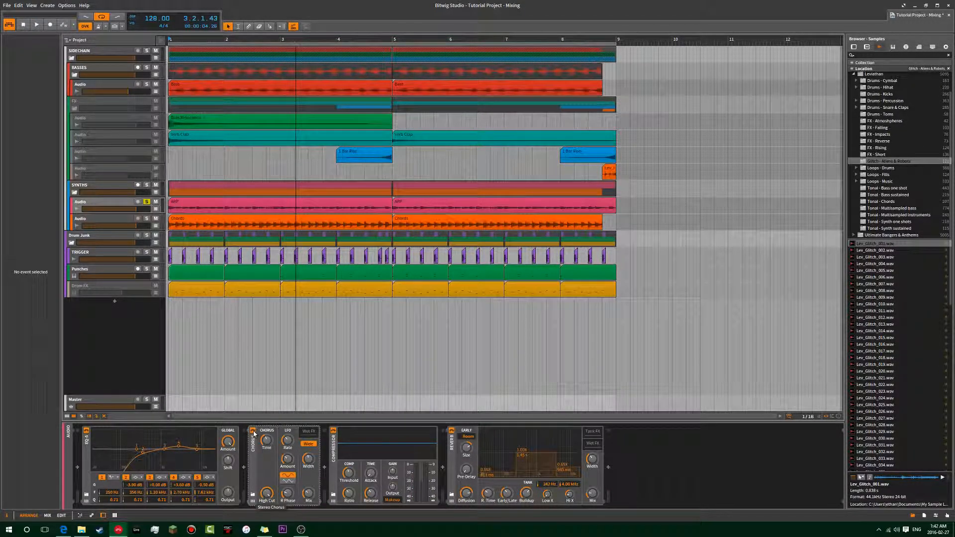
click(254, 431)
key(space)
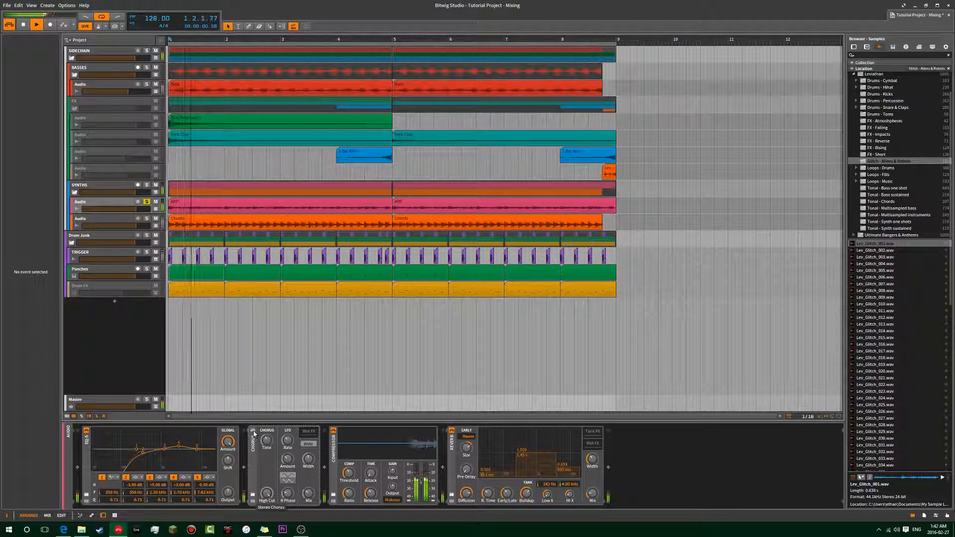
click(253, 432)
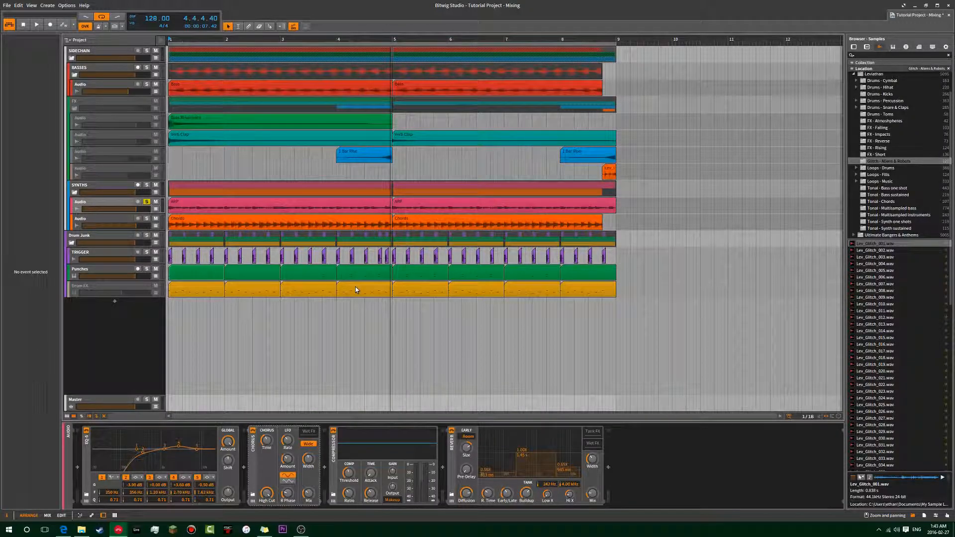
Examine the soloed ARP signal on the Master track's Oscilloscope and return to the ARP track's devices.
click(170, 150)
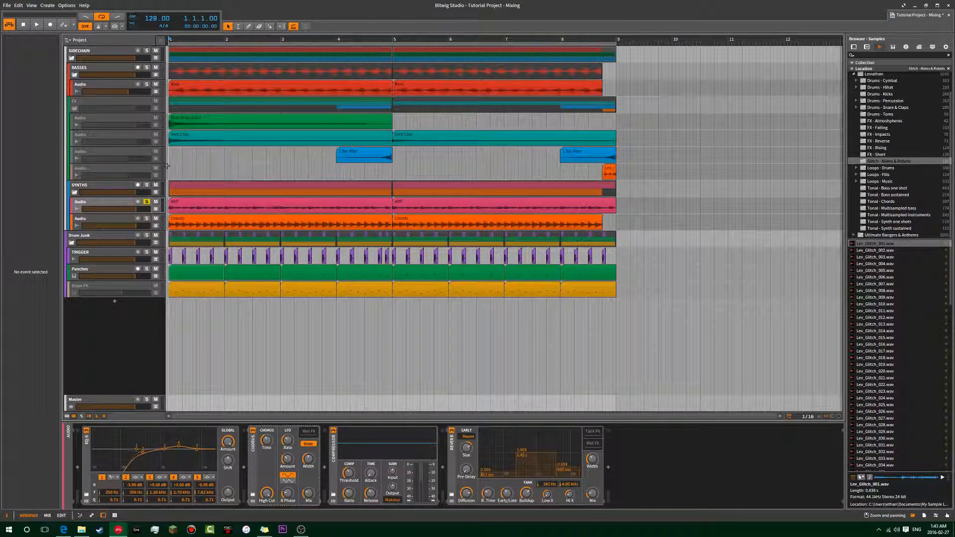
click(103, 399)
click(110, 201)
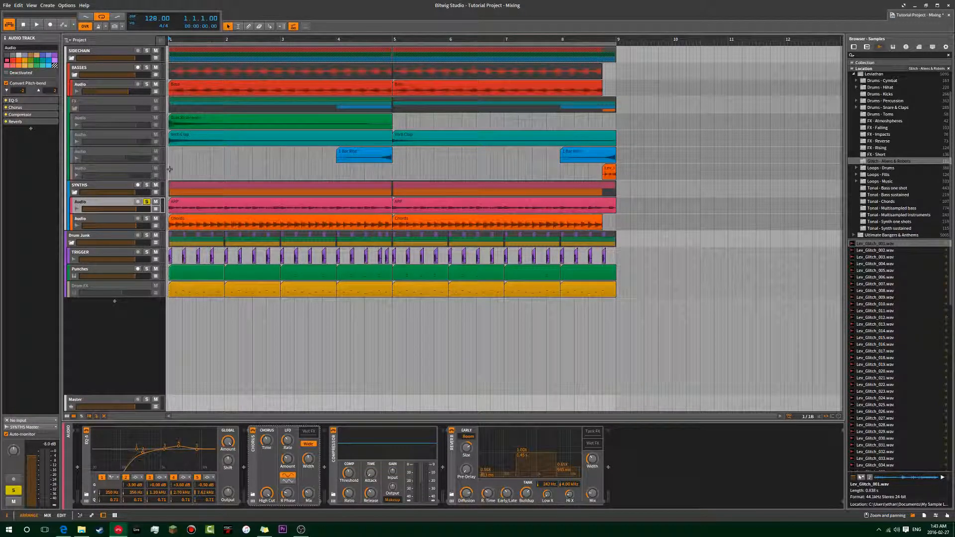
click(98, 370)
click(100, 404)
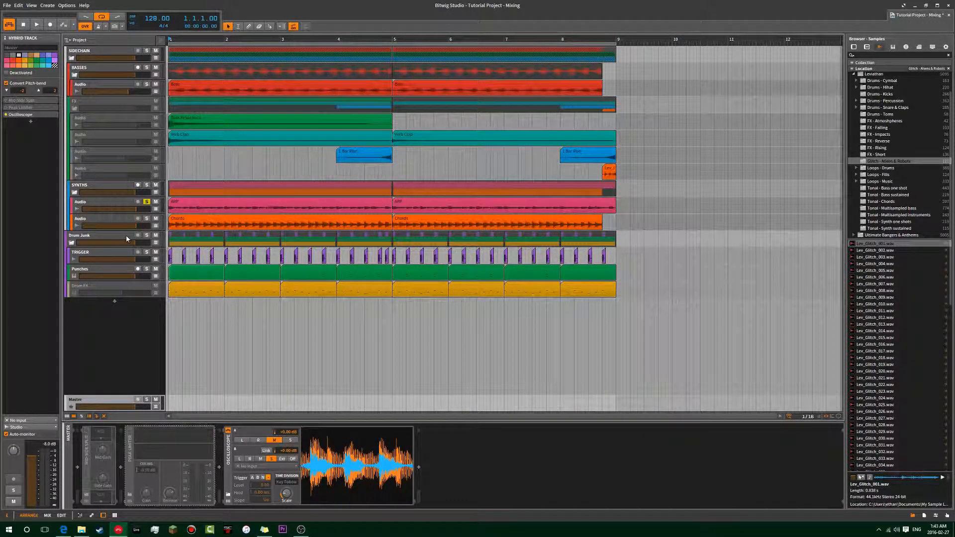
click(118, 202)
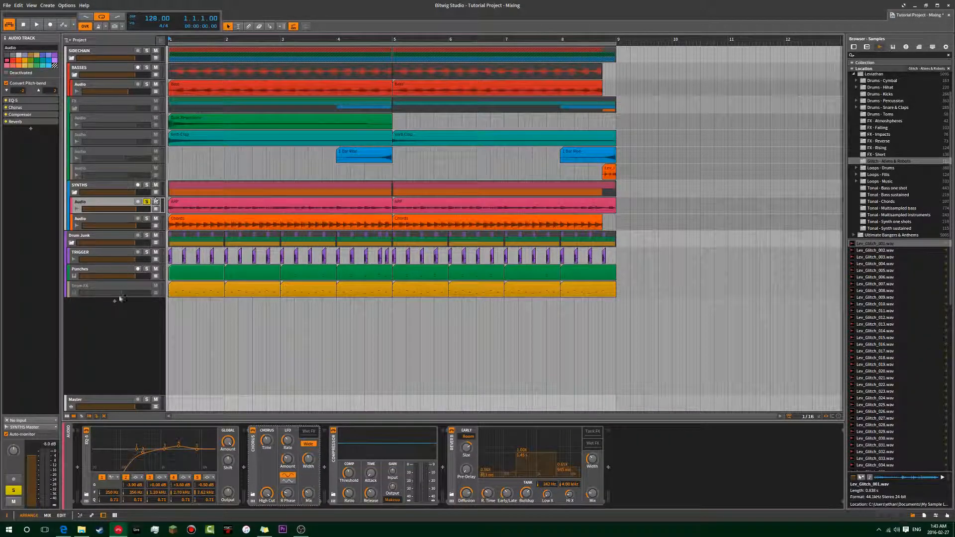
Enable the Mid-Side Split device on the Master track and show the EQ-5 in its side FX chain.
click(101, 399)
click(87, 432)
click(105, 501)
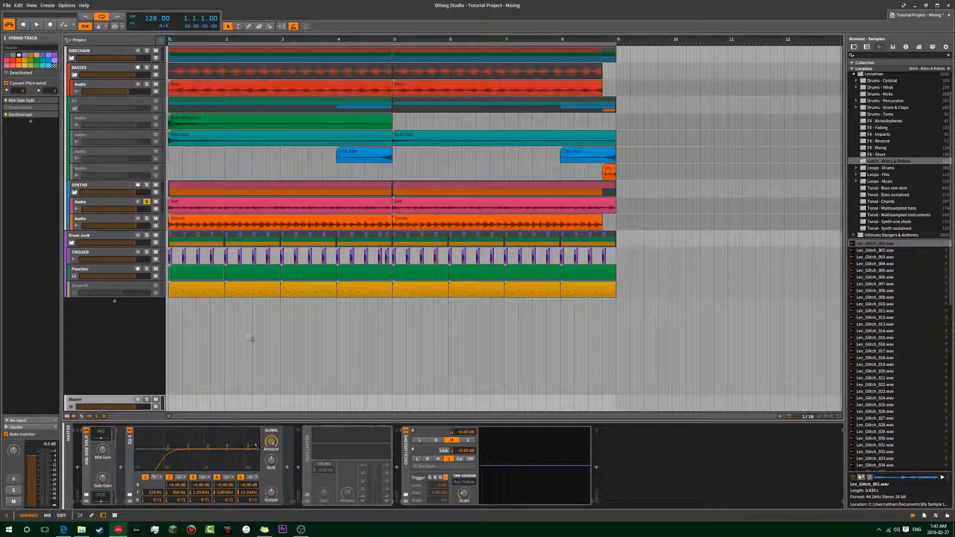
Try a different low-cut frequency on the Mid-Side Split's EQ-5 and set it back to 125 Hz.
key(space)
mouse_move(159, 495)
mouse_down()
mouse_move(159, 395)
mouse_move(157, 495)
mouse_up()
double_click(158, 494)
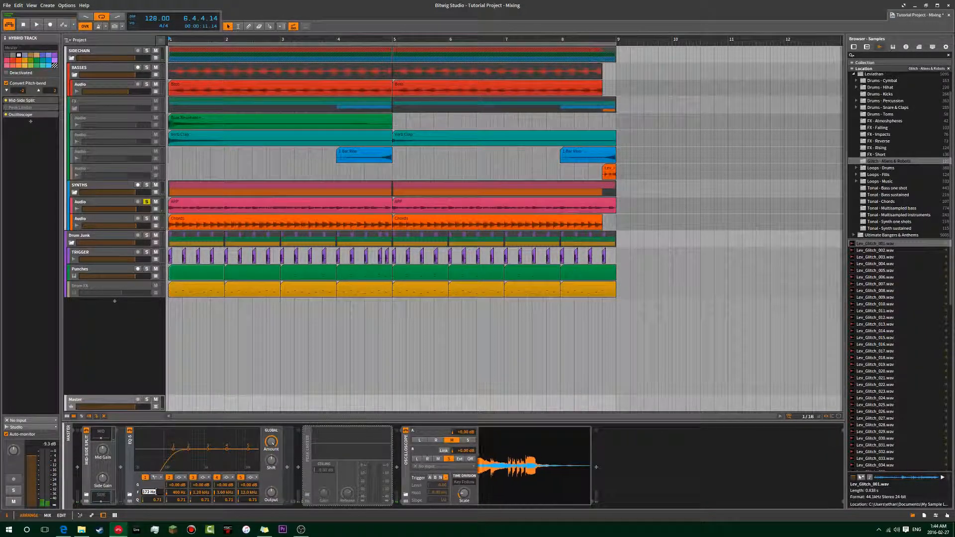
text(125)
key(Return)
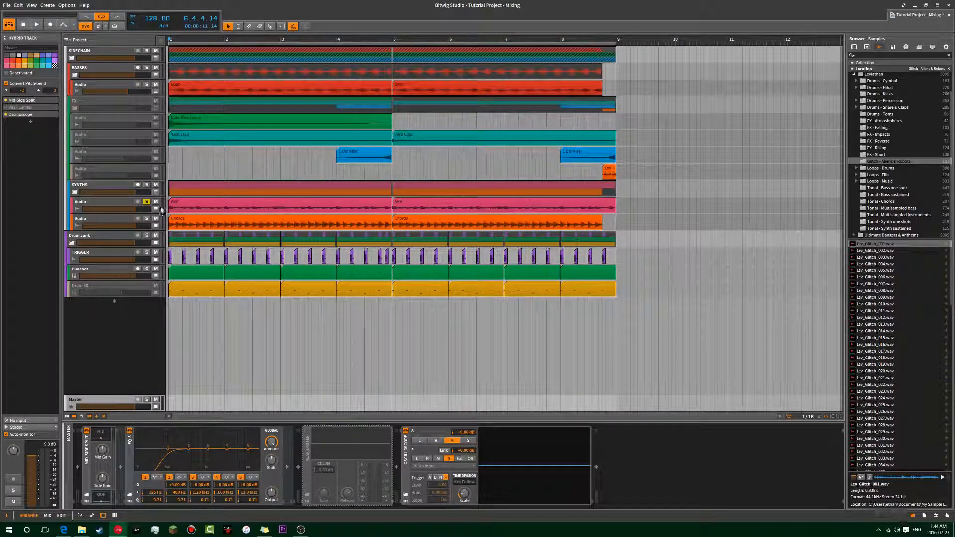
Select the ARP track, turn off its solo, and look at its Compressor and Reverb devices.
click(129, 207)
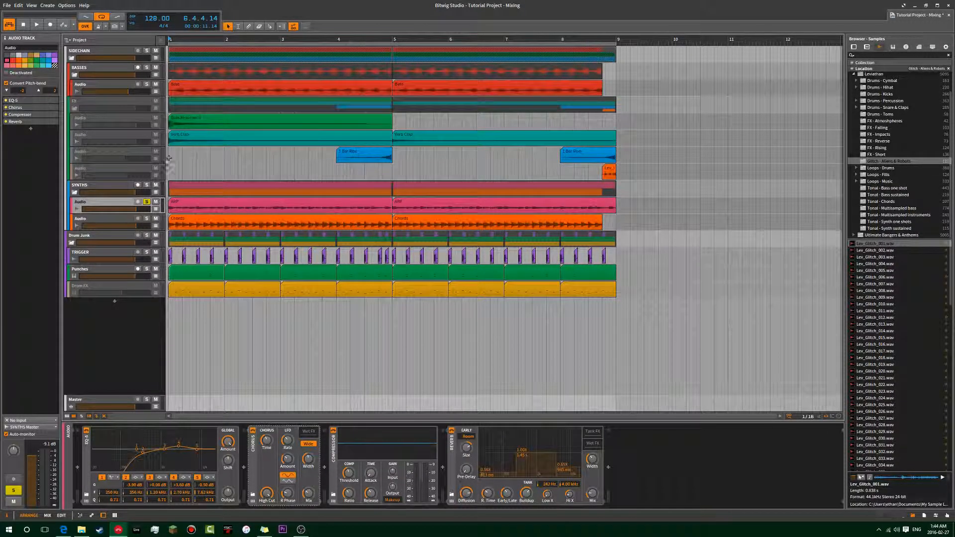
click(170, 208)
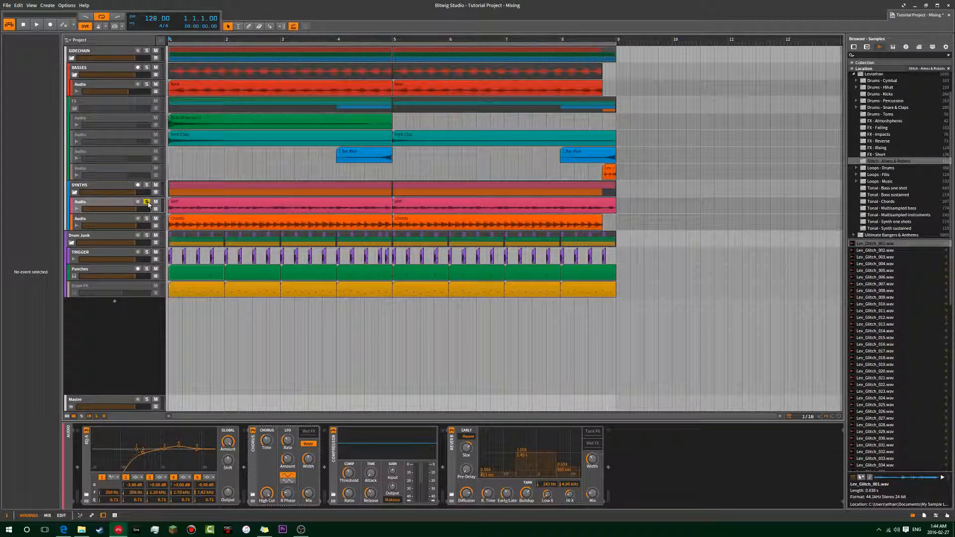
click(120, 202)
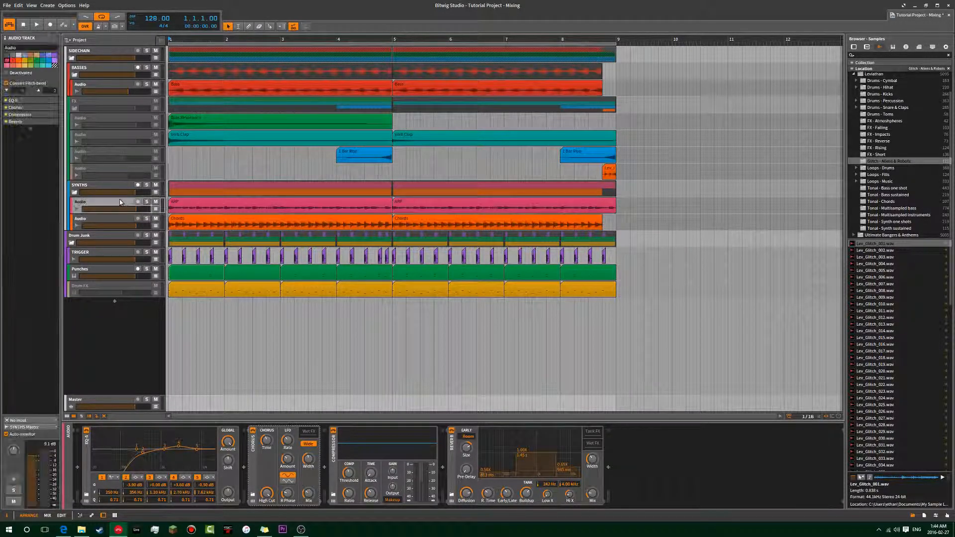
click(39, 115)
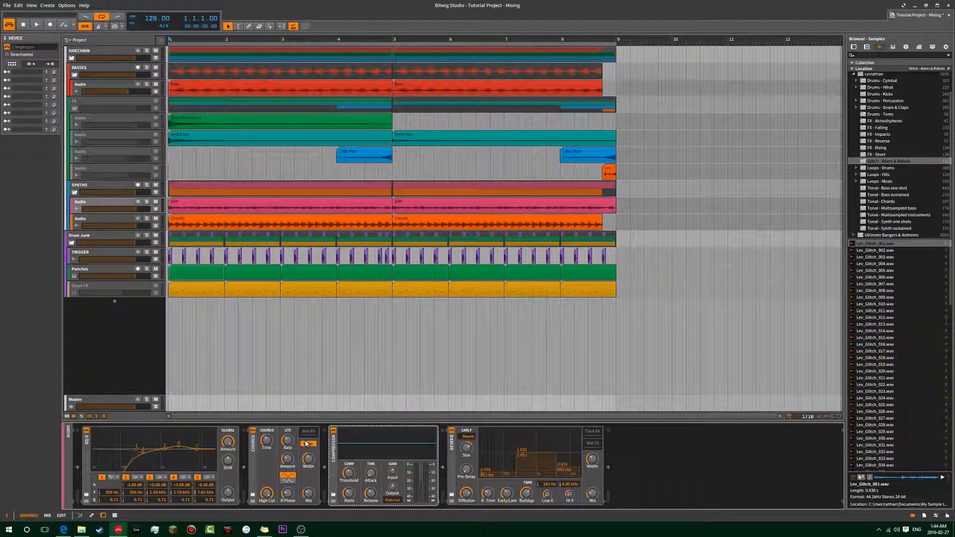
click(450, 457)
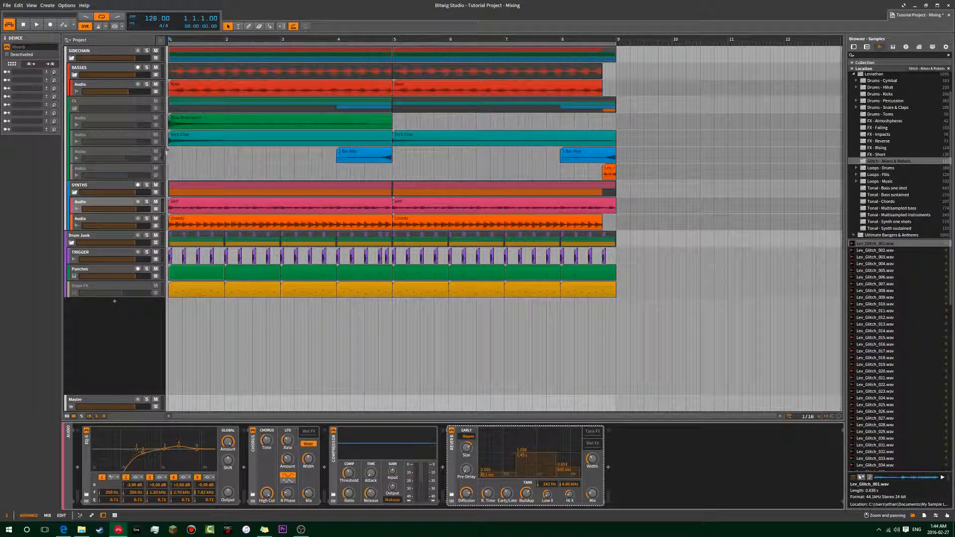
Play the full mix from the start and again from around bar 3.
click(178, 162)
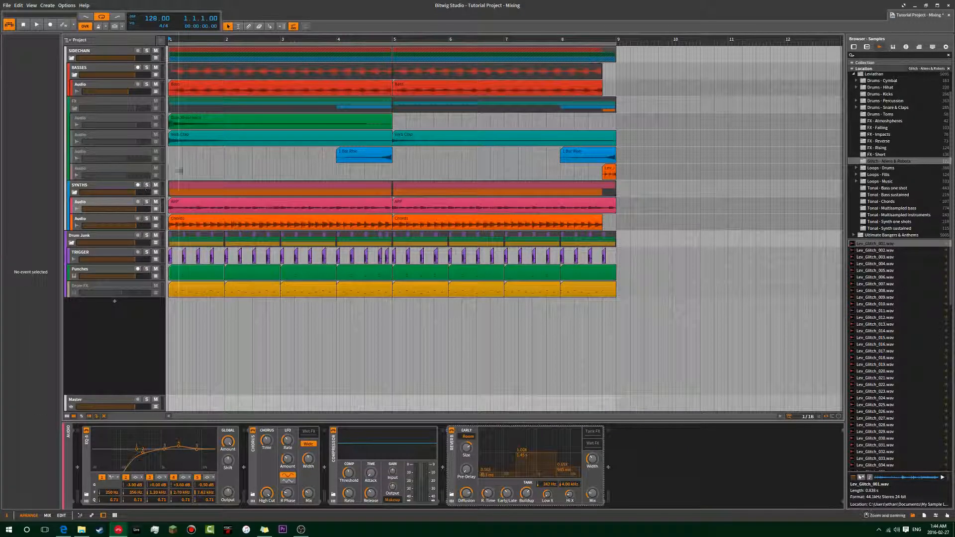
key(space)
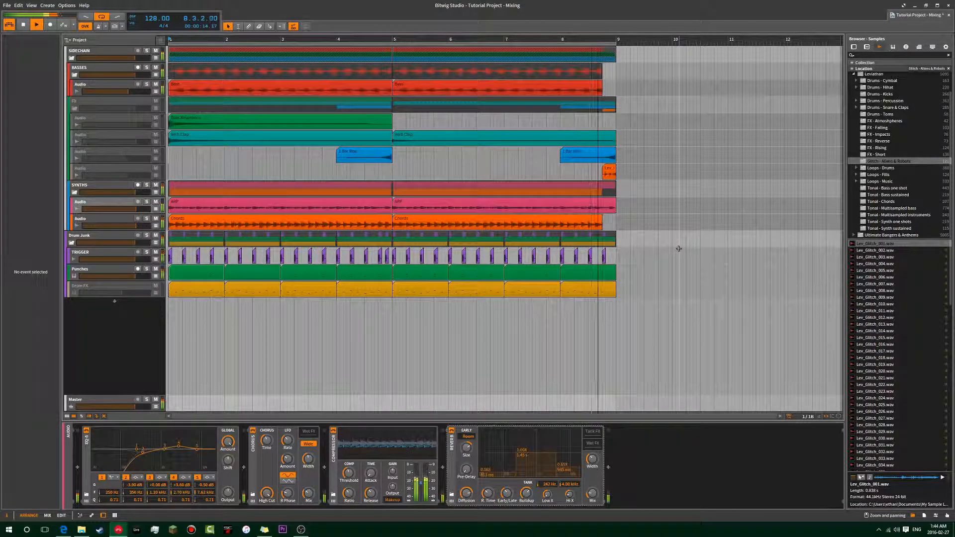
click(170, 164)
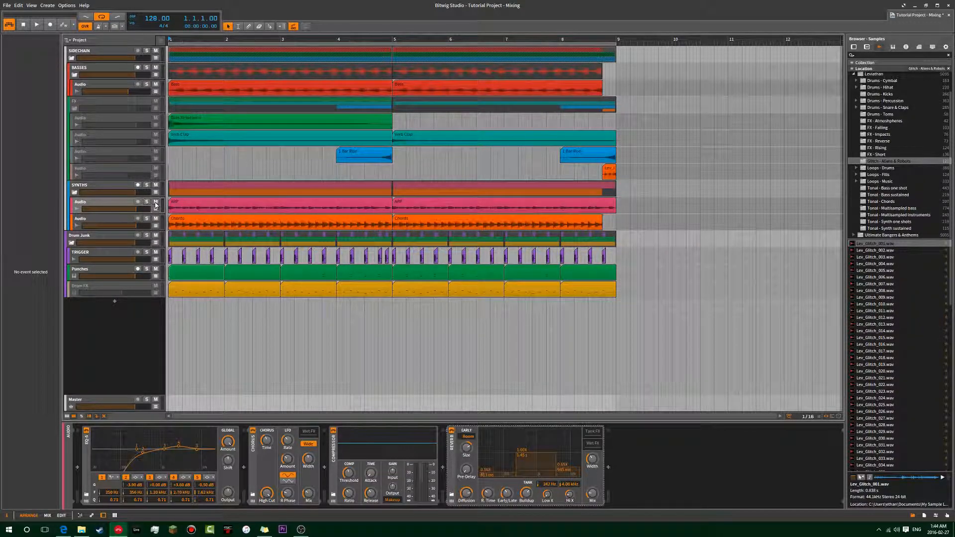
key(space)
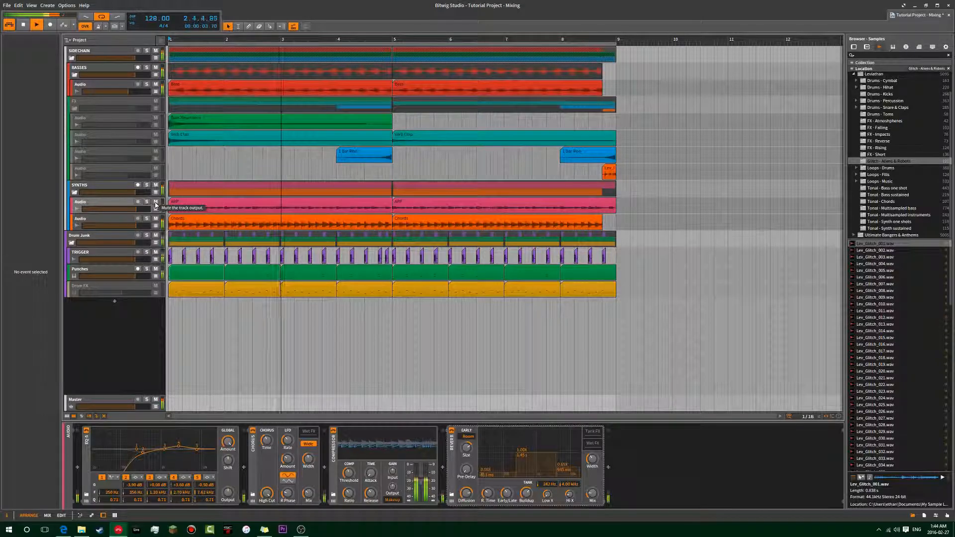
click(280, 158)
key(space)
key(space)
click(267, 158)
key(space)
key(space)
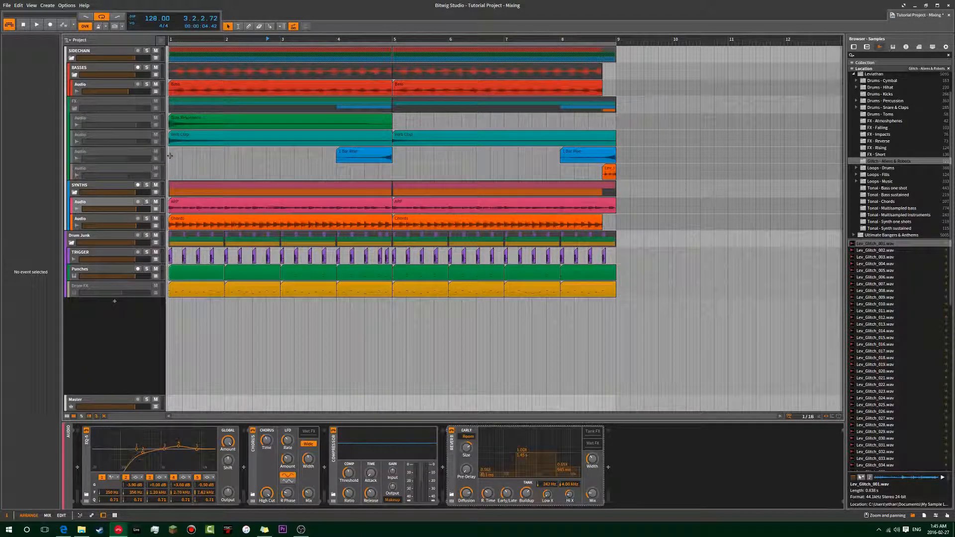
Solo the ARP track and play it from the start and from around bar 2.
click(131, 209)
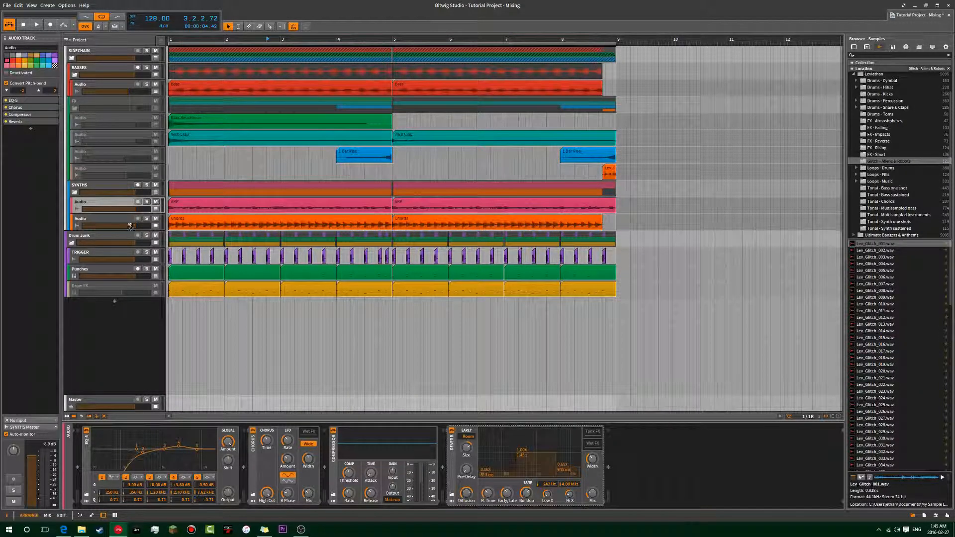
click(174, 173)
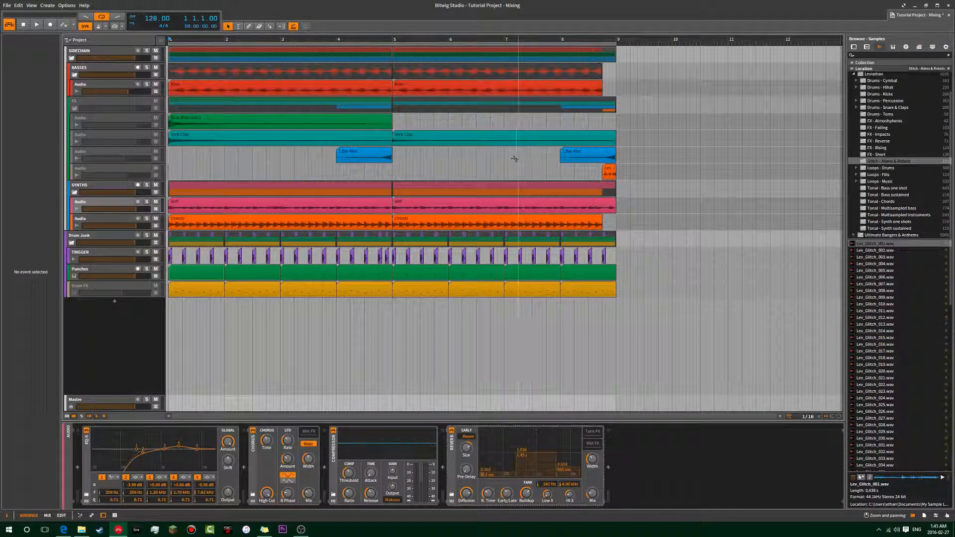
drag(393, 164, 351, 169)
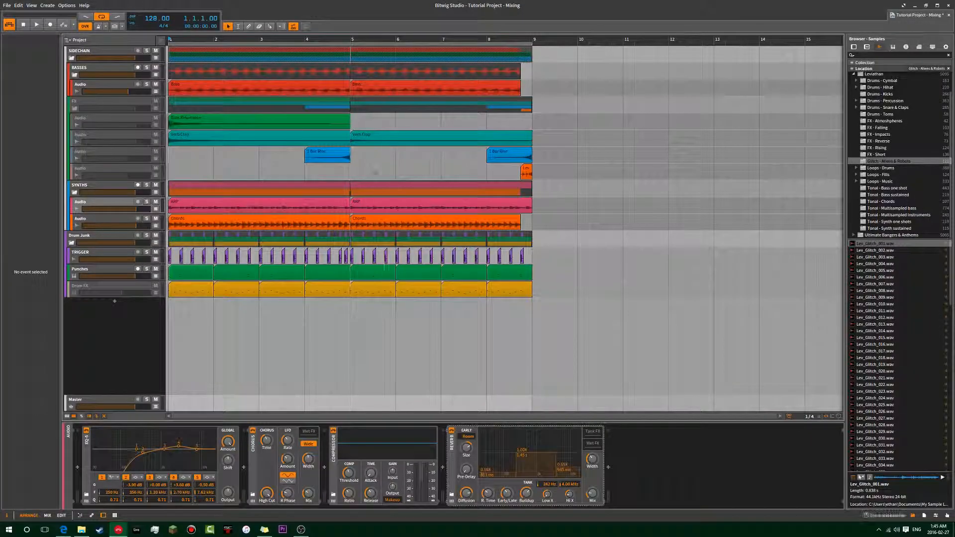
click(146, 202)
key(space)
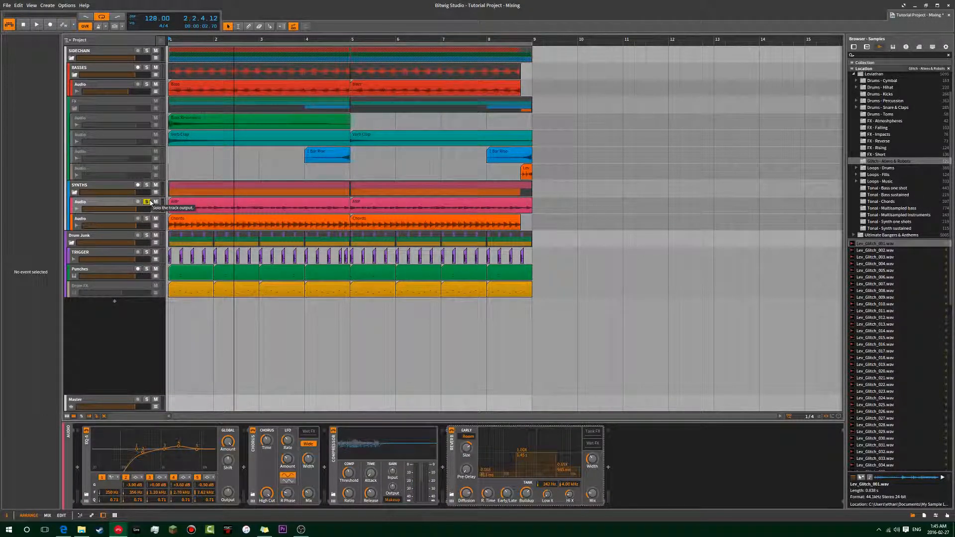
click(237, 166)
key(space)
key(space)
click(172, 174)
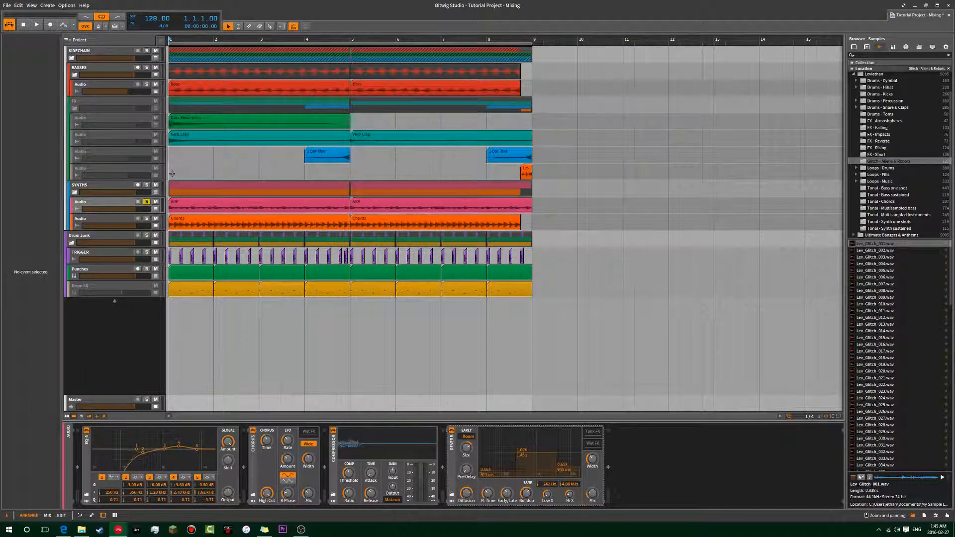
key(space)
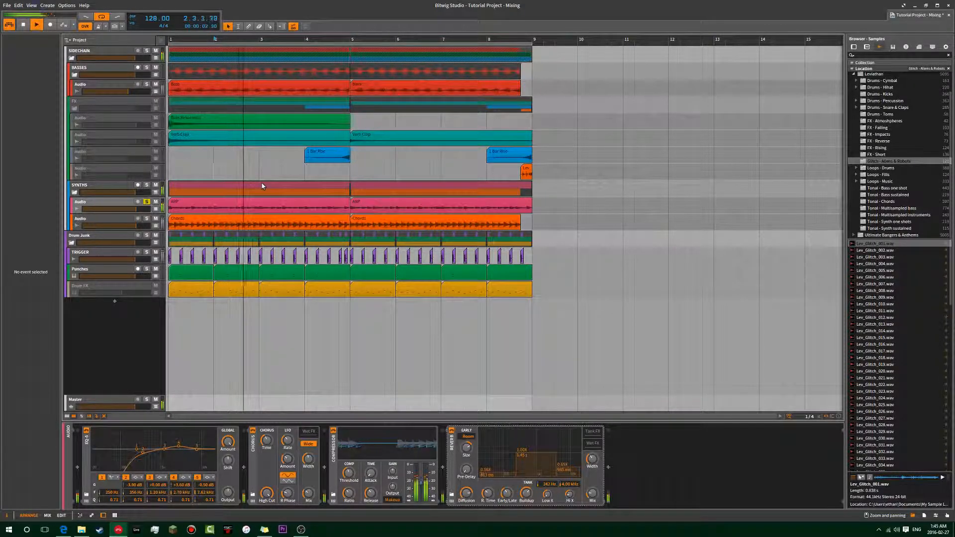
key(space)
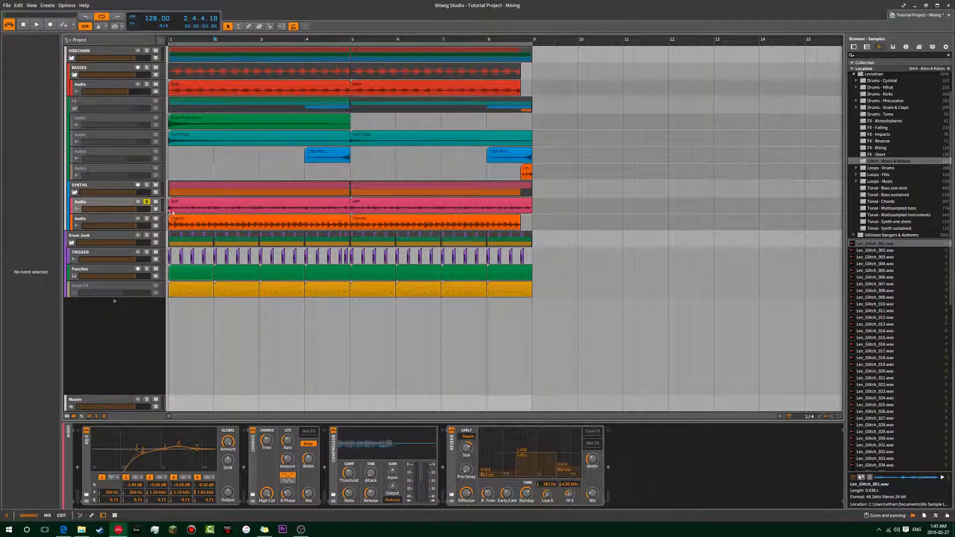
click(171, 171)
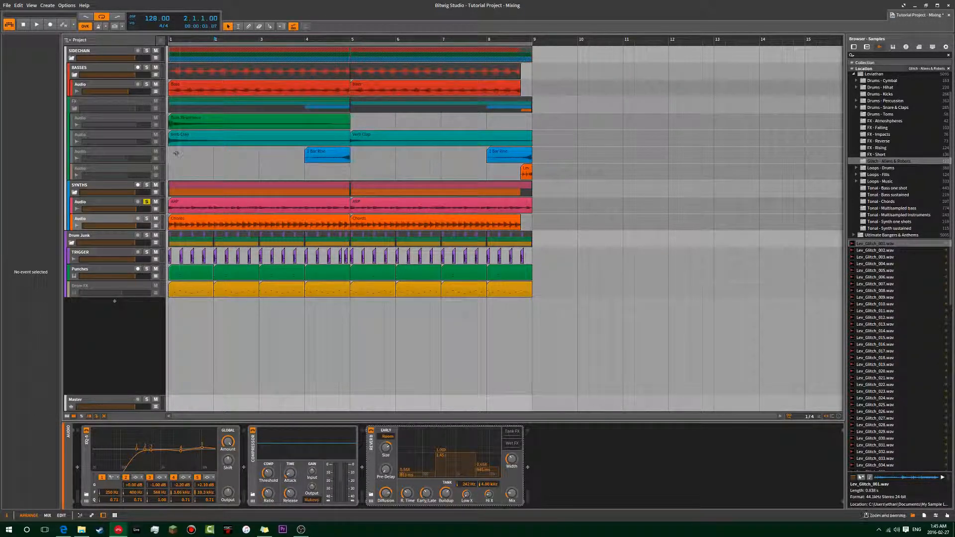
Activate the FX group track and audition its first audio track by switching that track's solo on and off.
click(99, 102)
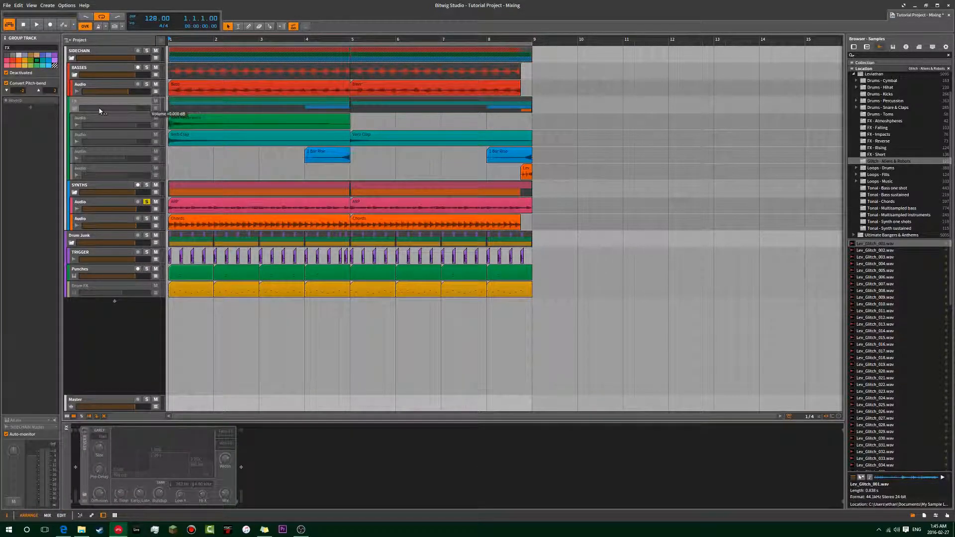
key(alt+a)
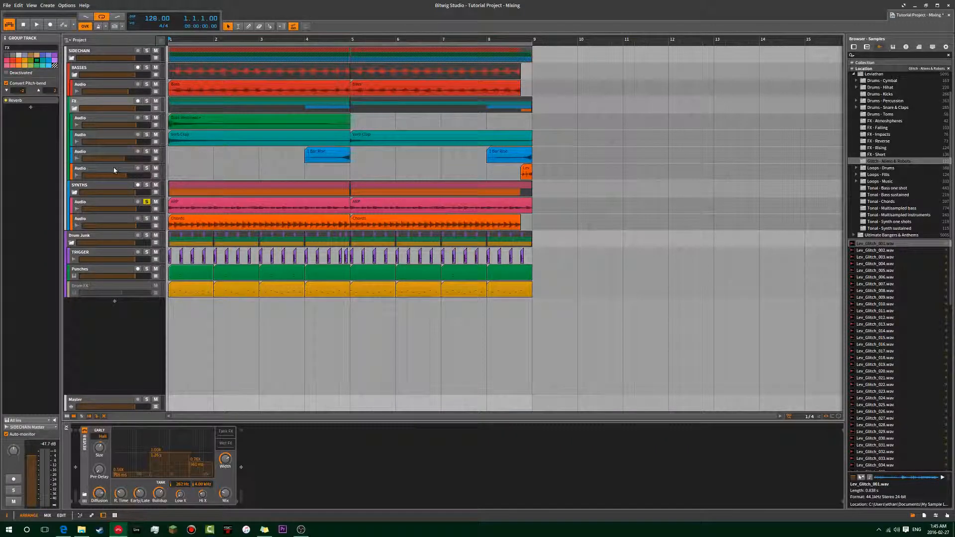
click(147, 118)
click(147, 119)
click(147, 120)
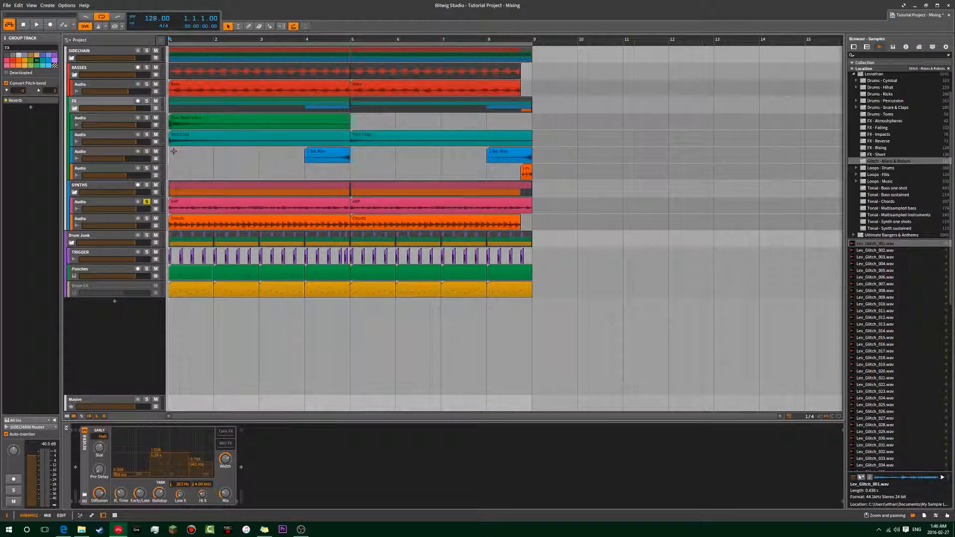
click(147, 120)
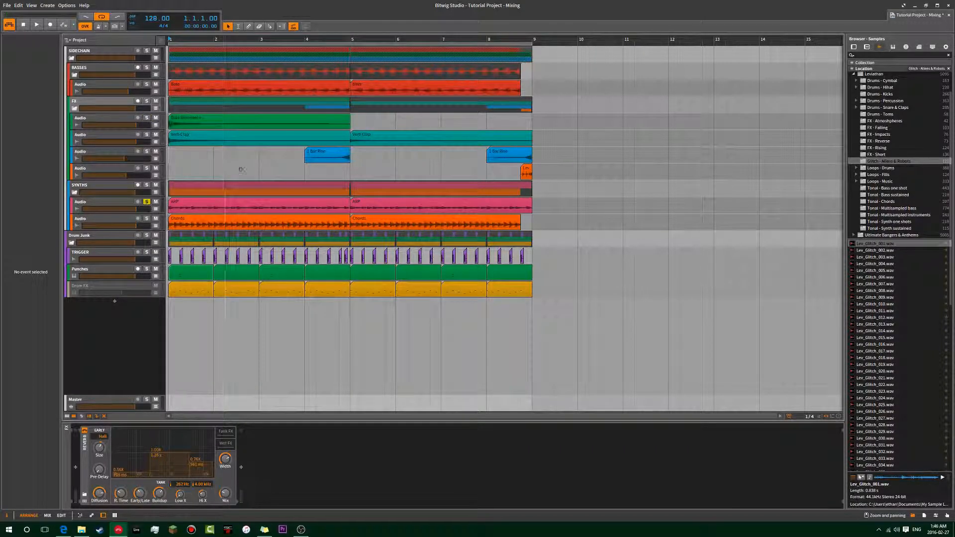
click(148, 121)
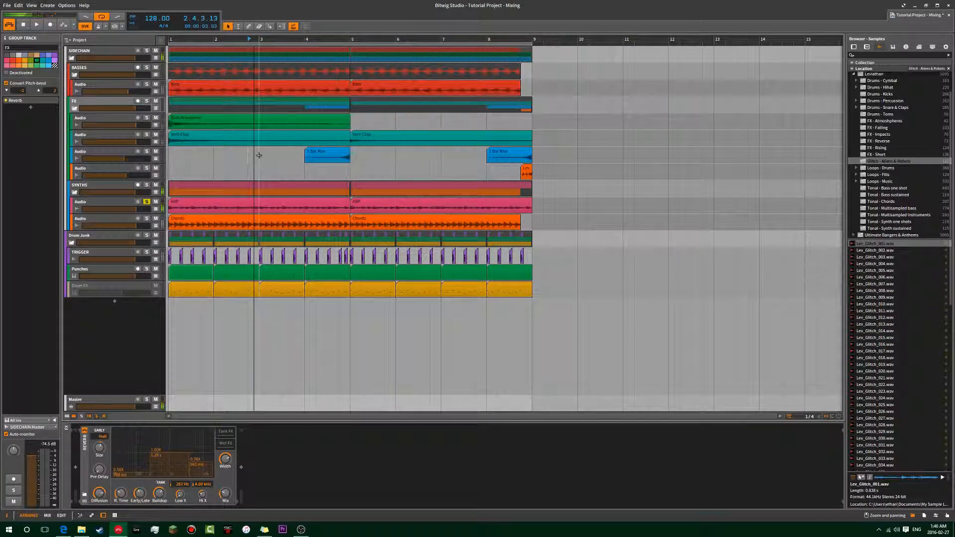
click(147, 118)
key(space)
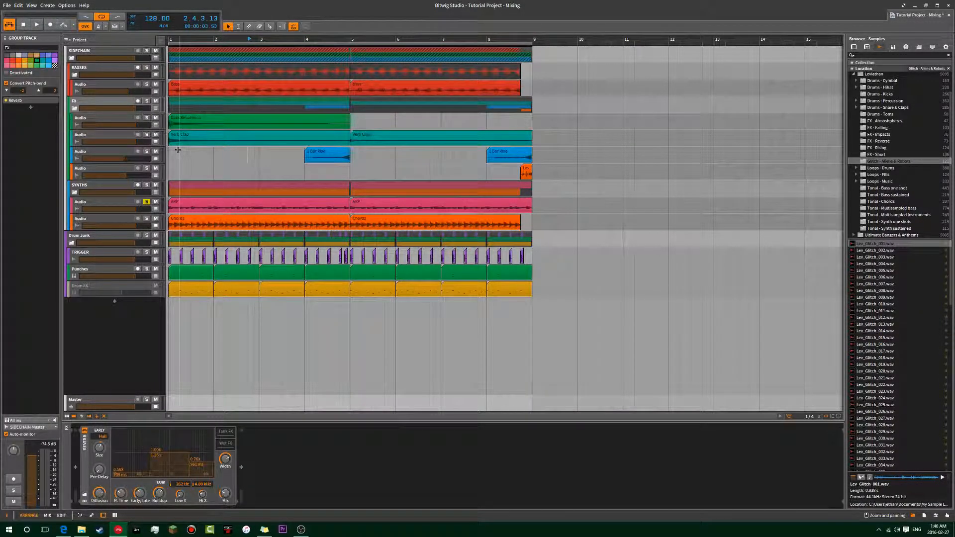
Solo only the first audio track of the FX group and play it from the start.
click(170, 150)
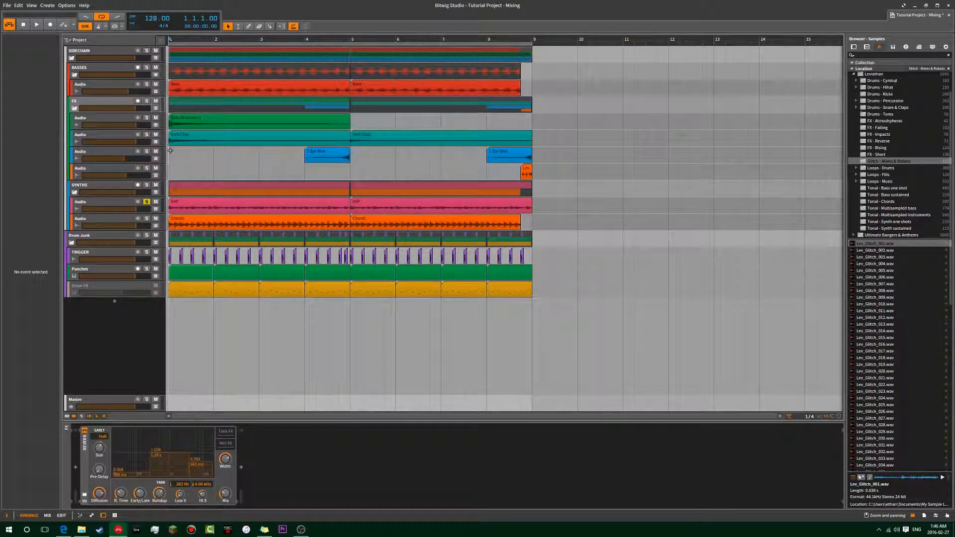
click(101, 103)
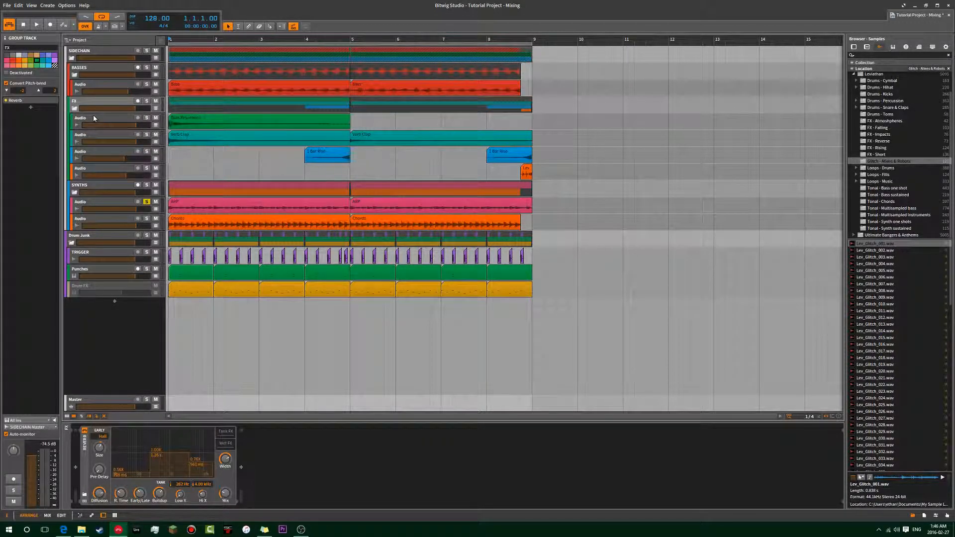
key(space)
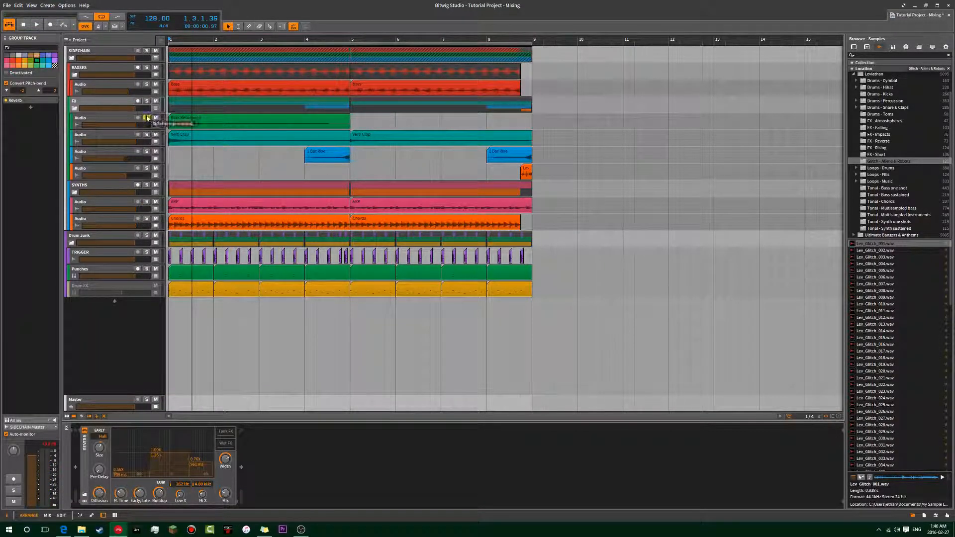
key(space)
key(space)
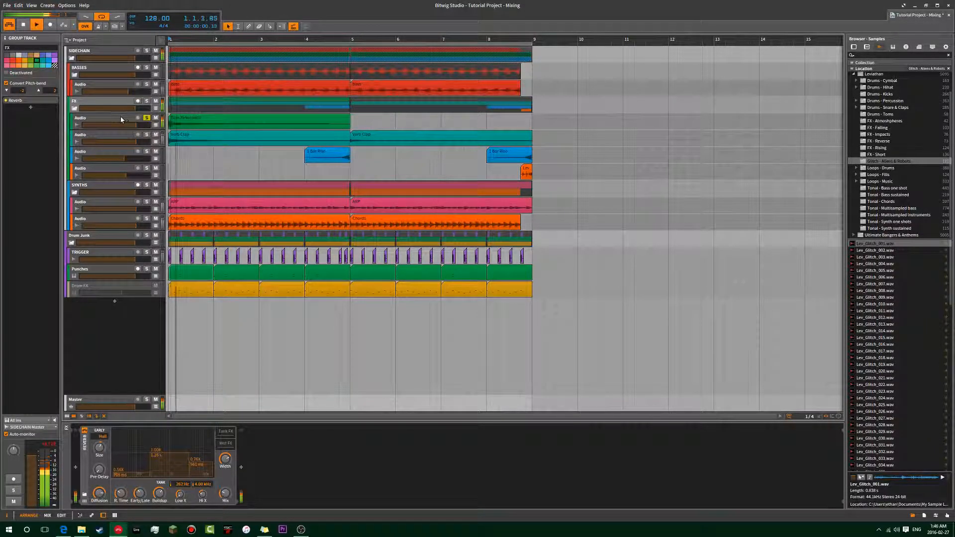
key(space)
Show the EQ-5 of the first audio track in the FX group and play the soloed track through it.
click(121, 117)
click(34, 100)
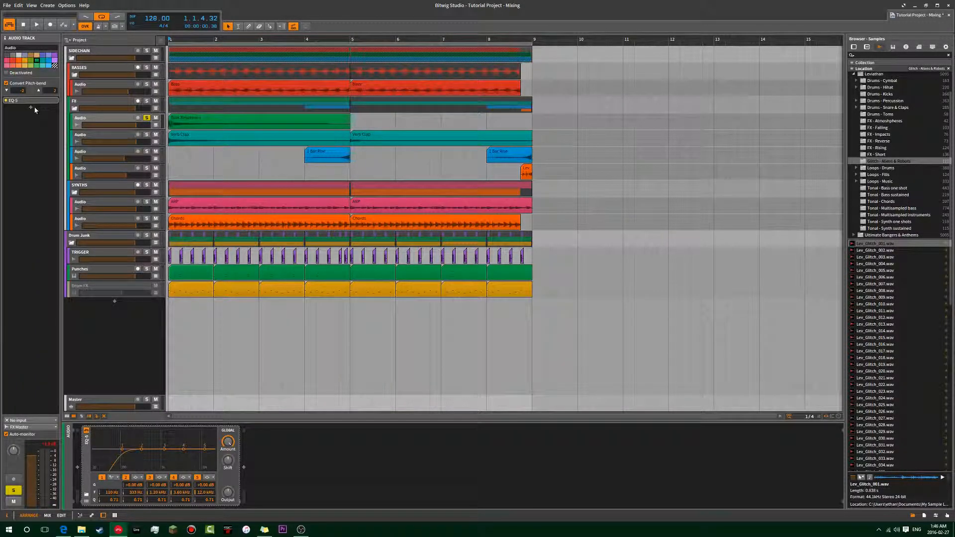
key(space)
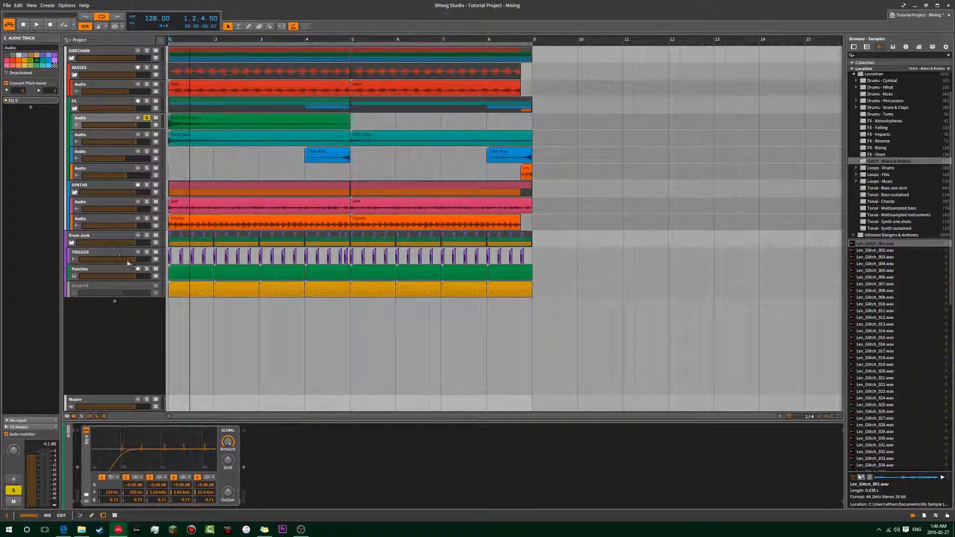
Compare the soloed FX track with its EQ-5 on and bypassed, and solo the Punches and TRIGGER tracks alongside it.
key(space)
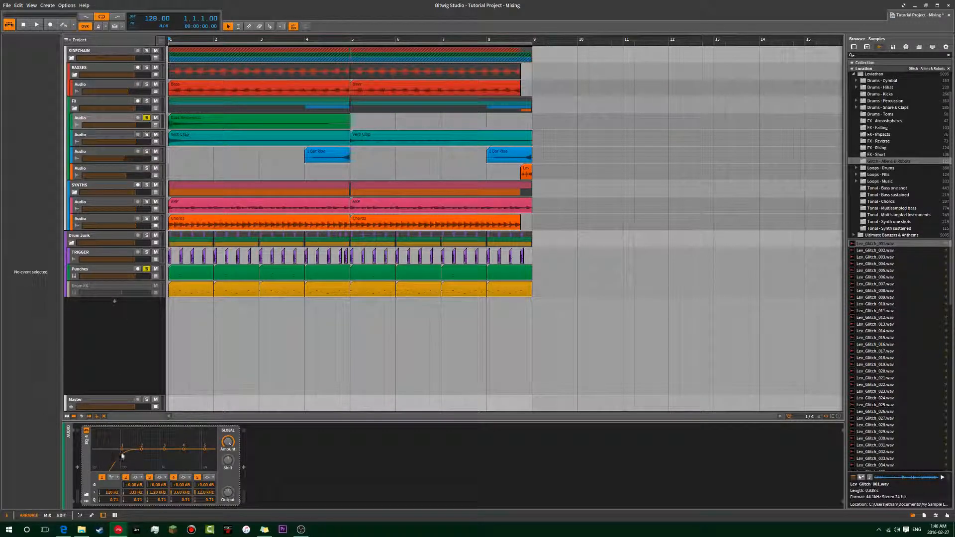
key(space)
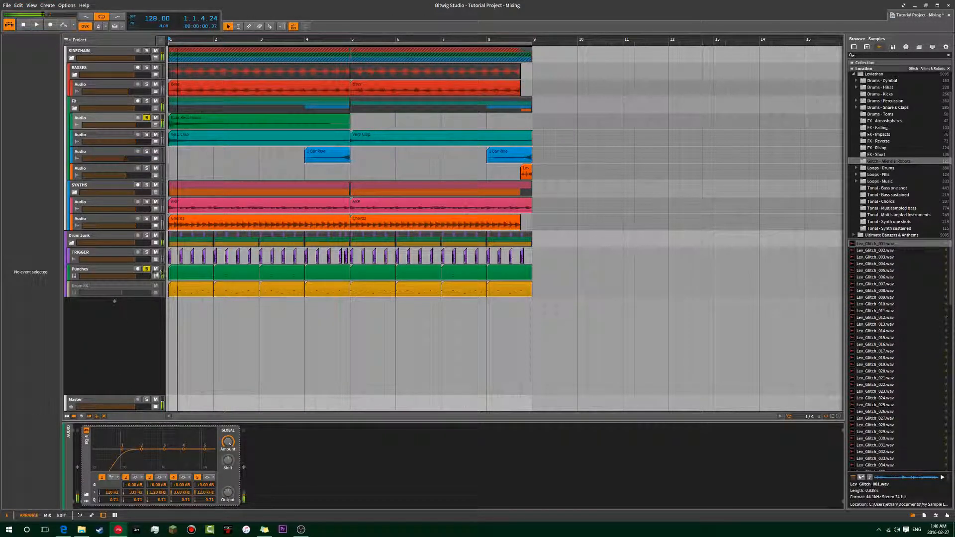
click(146, 269)
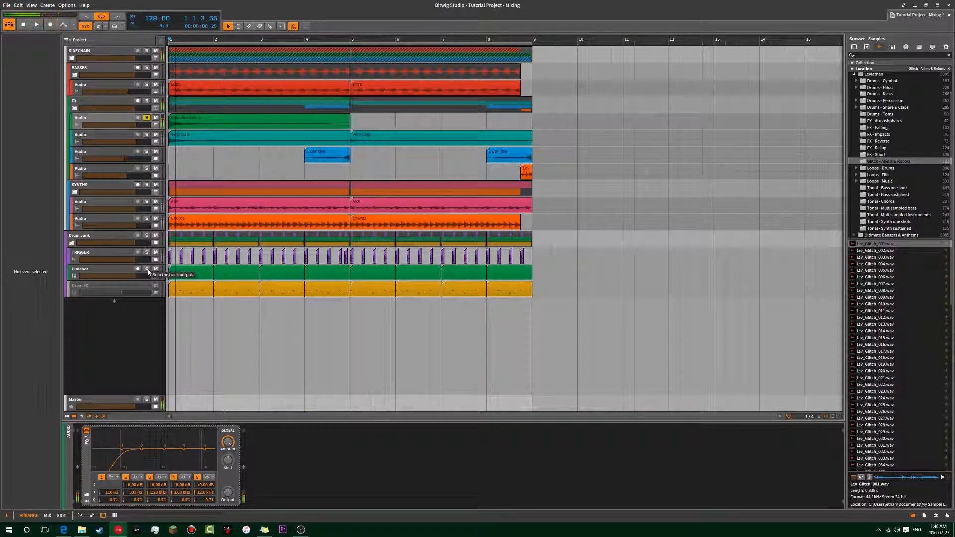
click(86, 431)
click(86, 431)
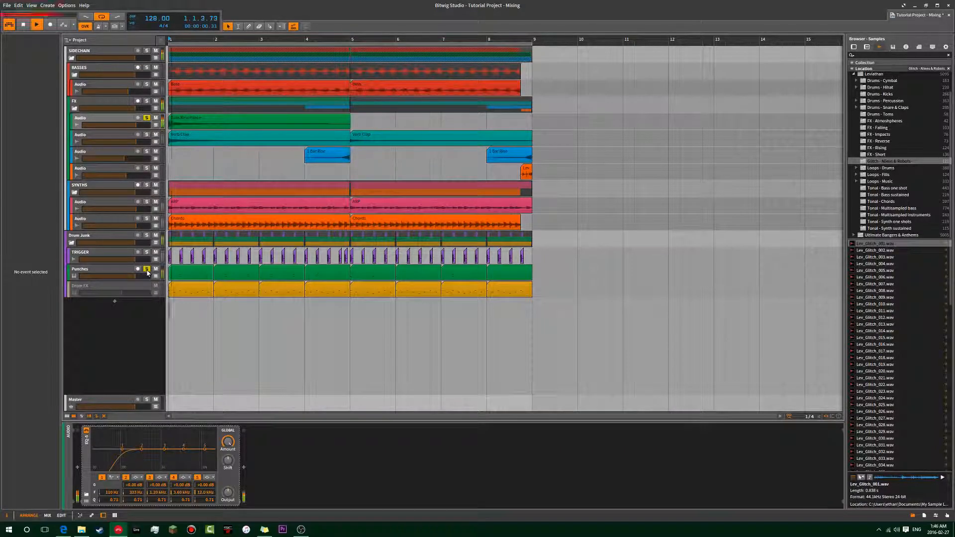
click(147, 252)
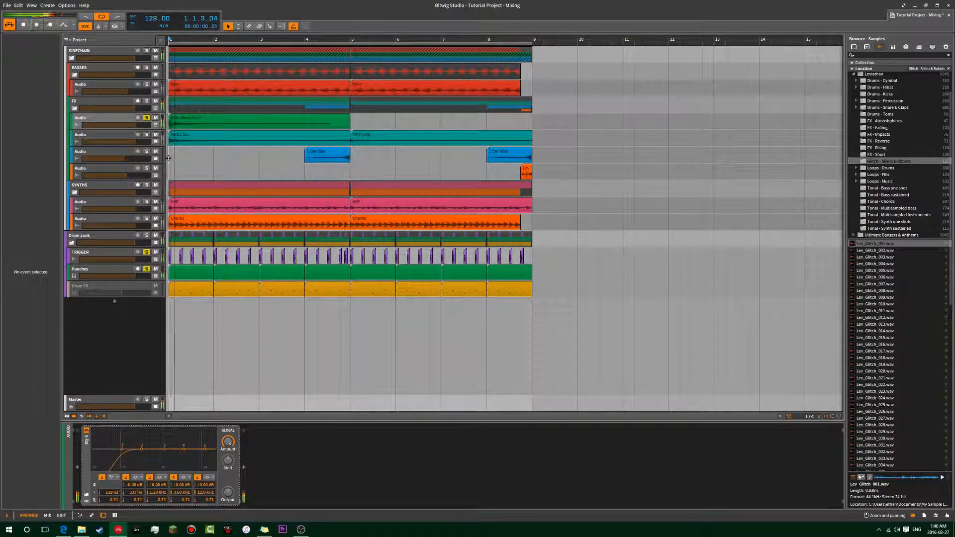
Clear the TRIGGER and Punches solos and play the soloed first audio track of the FX group from the start.
click(147, 252)
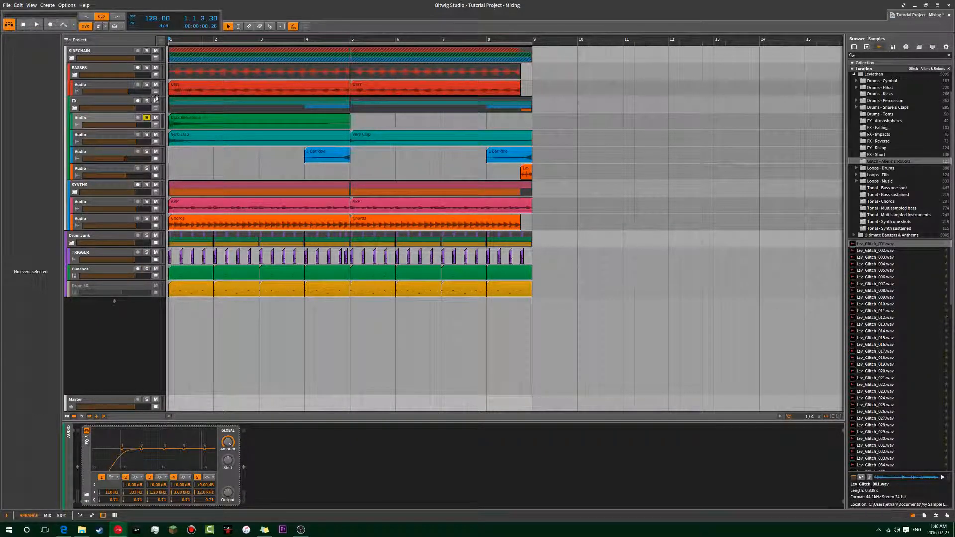
click(148, 118)
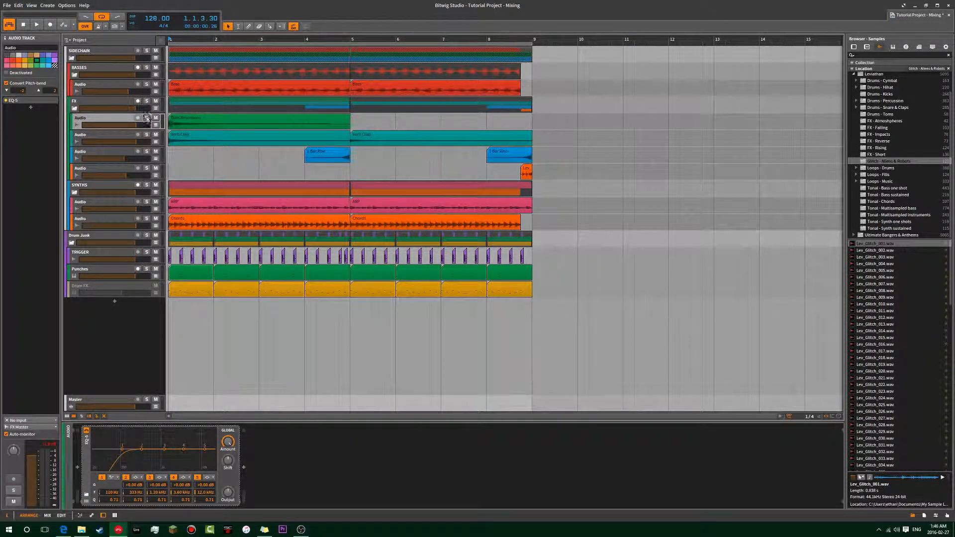
key(space)
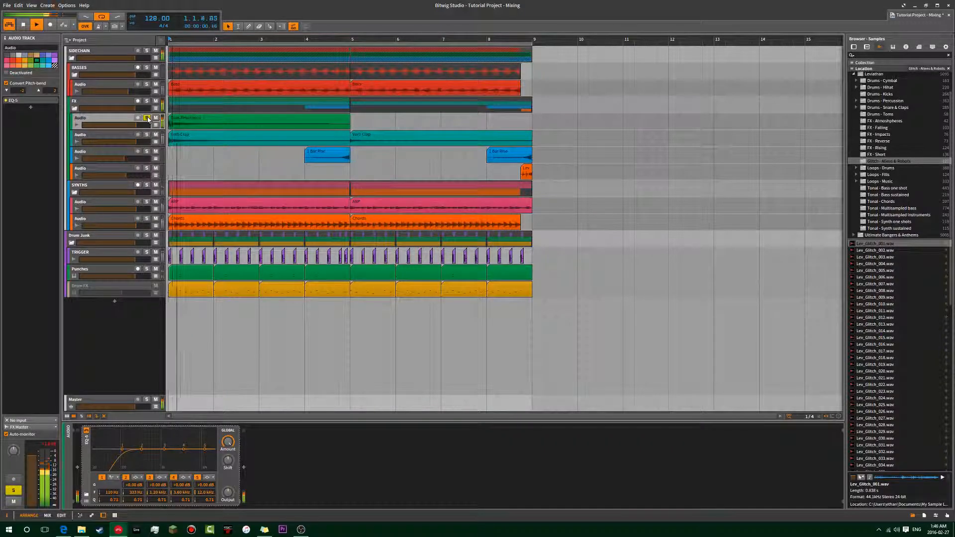
Audition the second audio track of the FX group soloed, both alone and together with the first audio track.
click(147, 135)
key(space)
key(space)
click(147, 120)
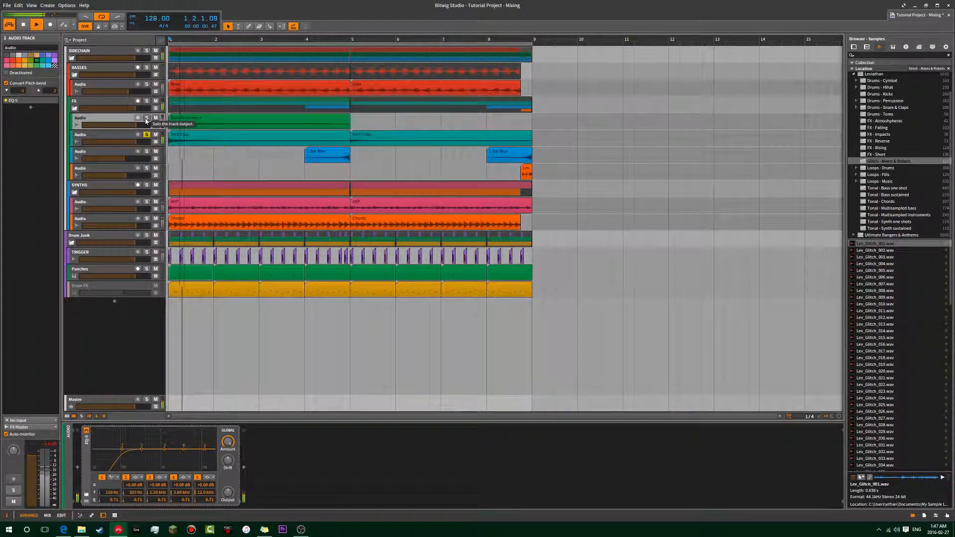
click(148, 119)
key(space)
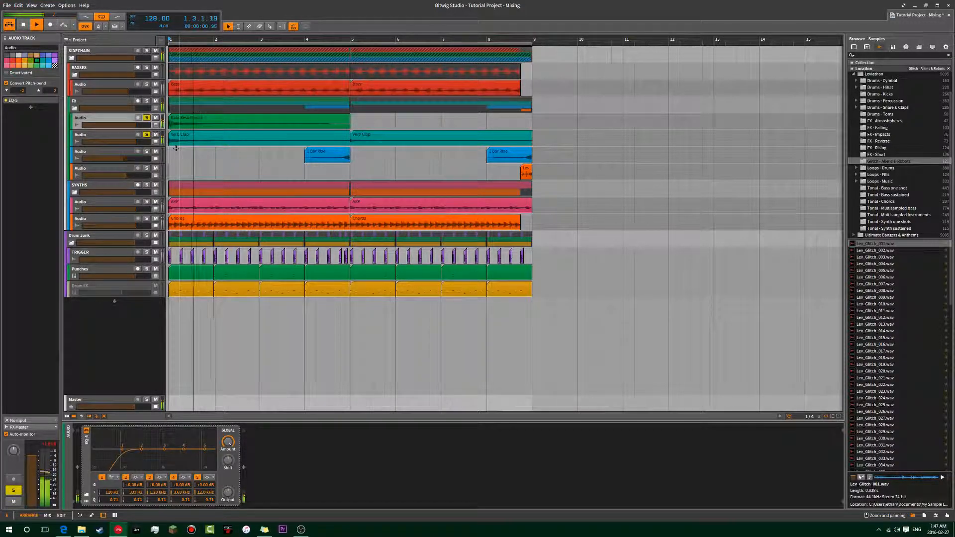
Review the device chains of the FX group and its first three audio tracks, ending on the group's Reverb.
click(109, 106)
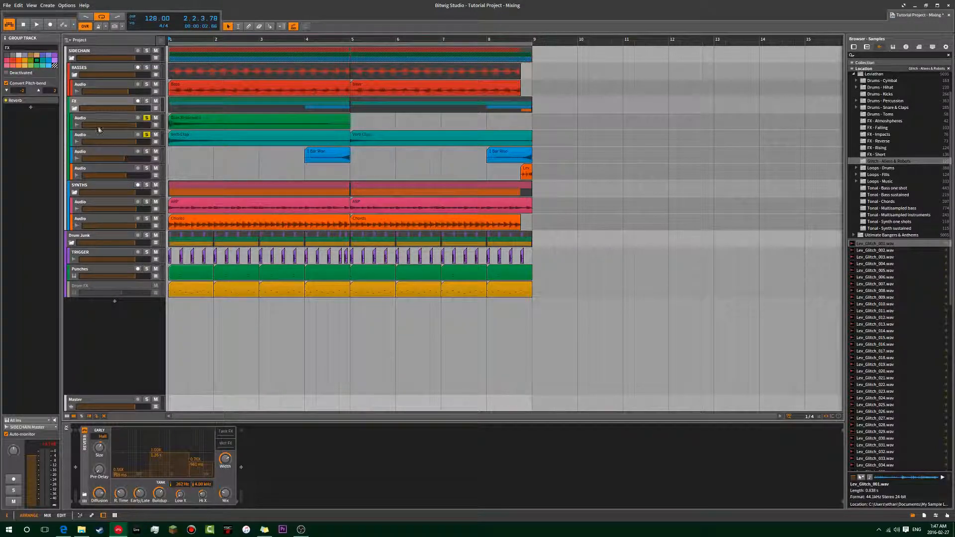
click(127, 158)
click(123, 140)
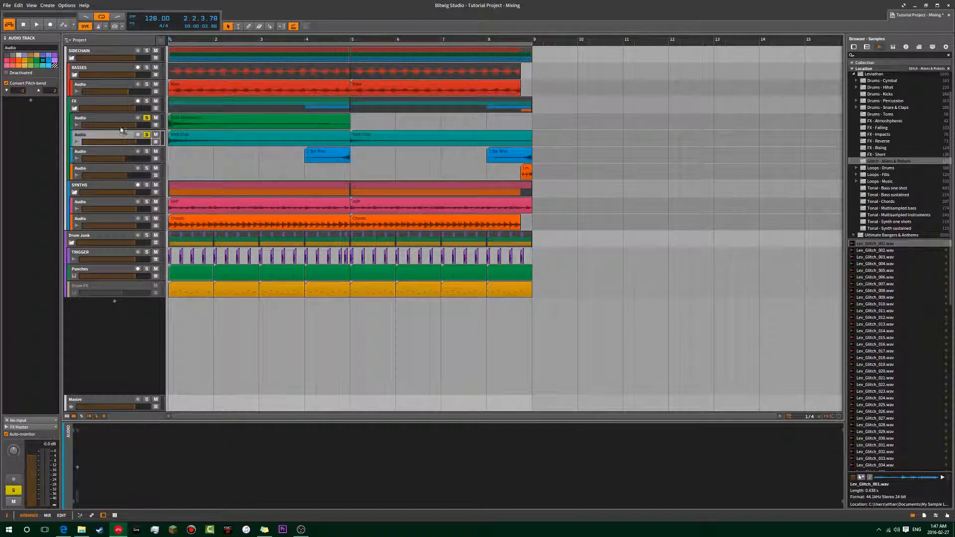
click(121, 123)
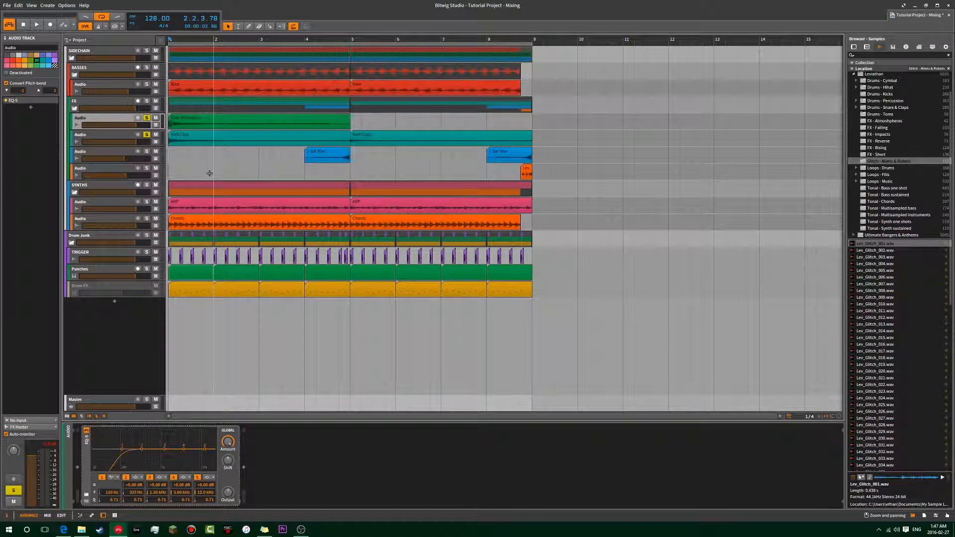
click(127, 150)
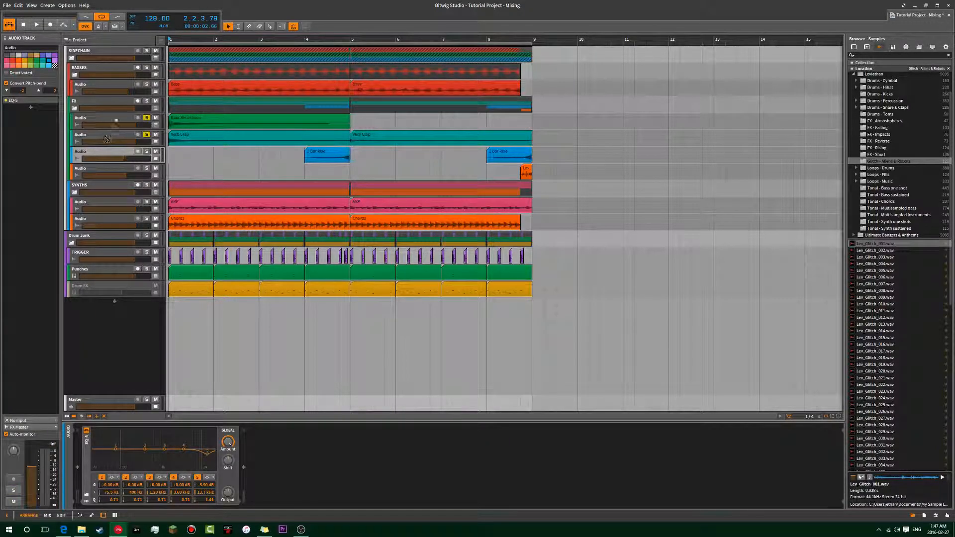
click(101, 107)
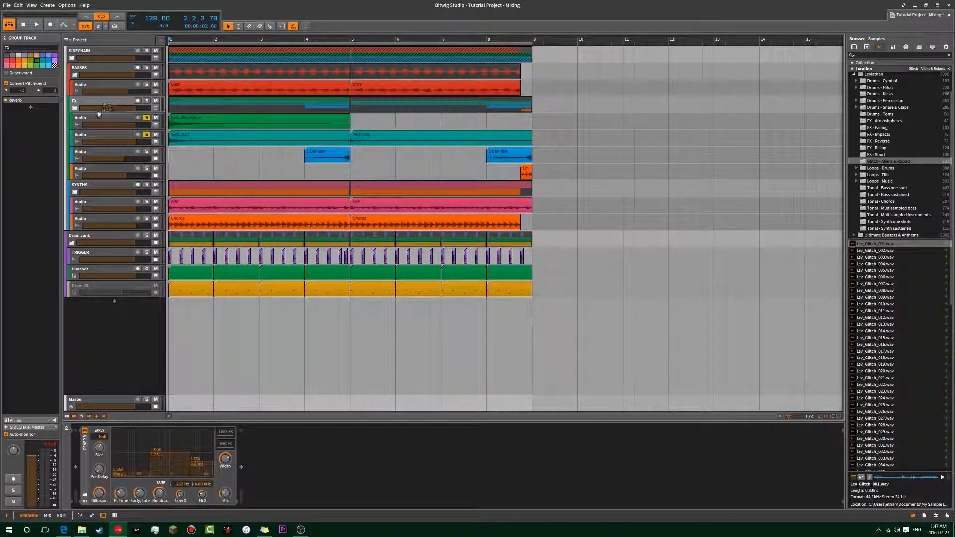
click(45, 101)
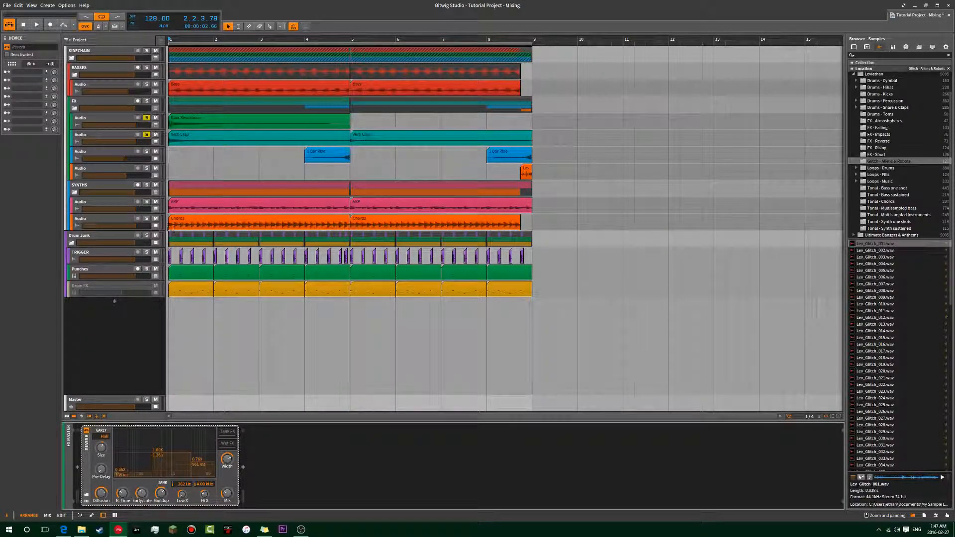
Look at the BASSES group's devices, return to the FX group's Reverb and play the two soloed FX tracks through it.
click(94, 72)
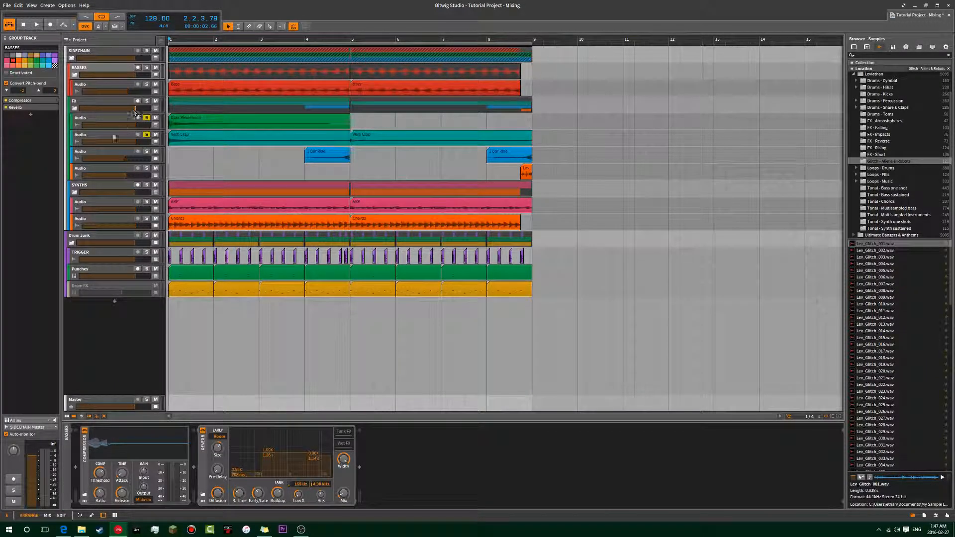
click(99, 106)
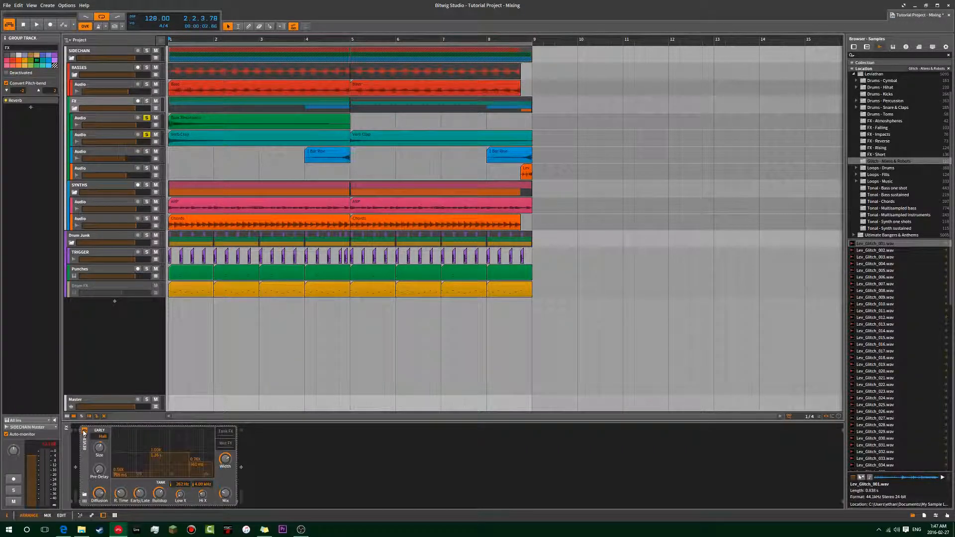
key(space)
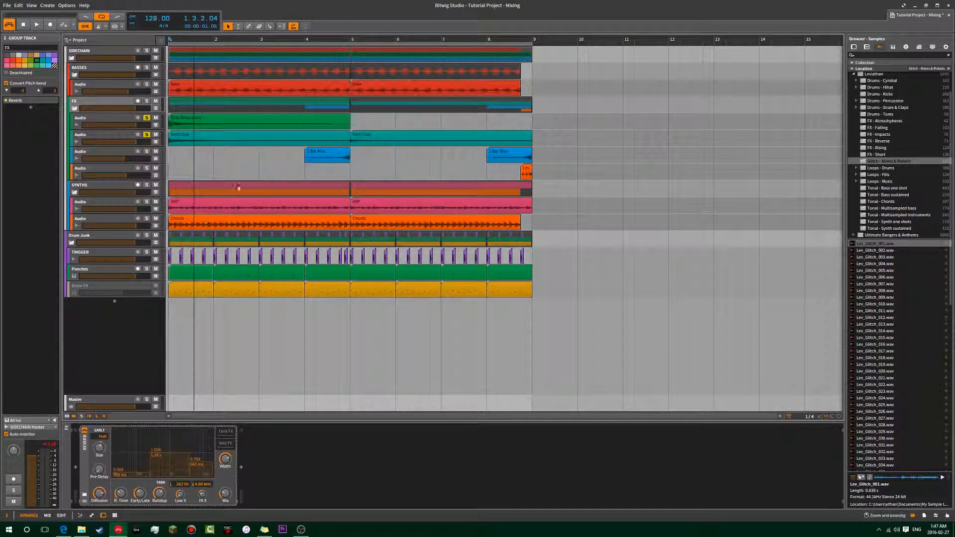
key(space)
key(space)
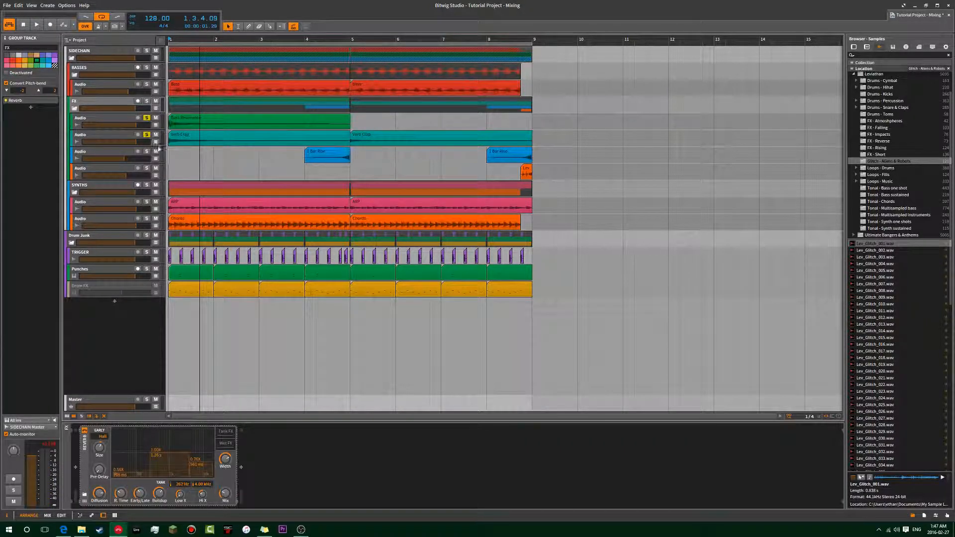
Add a Peak Limiter after the Reverb on the FX group track and play the two soloed tracks through it.
click(31, 107)
text(p)
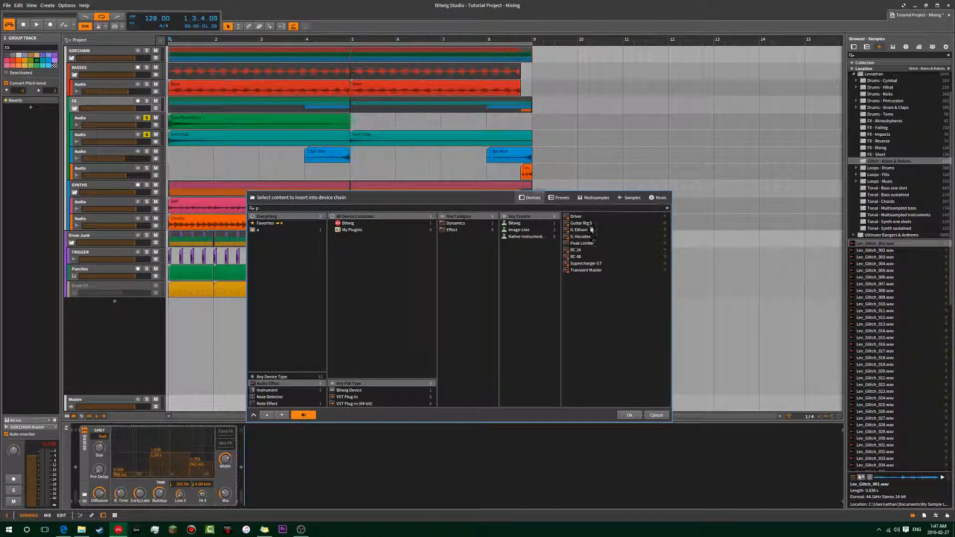
double_click(592, 243)
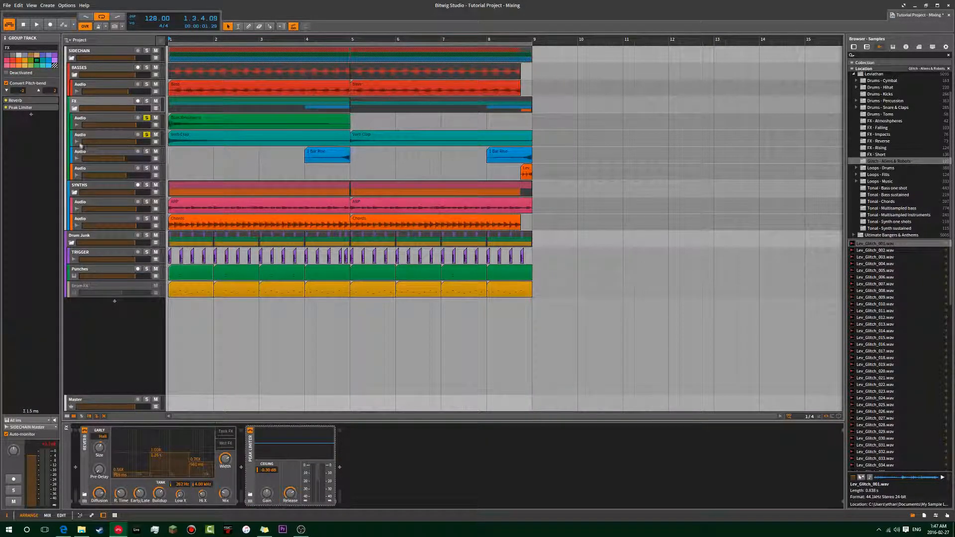
key(space)
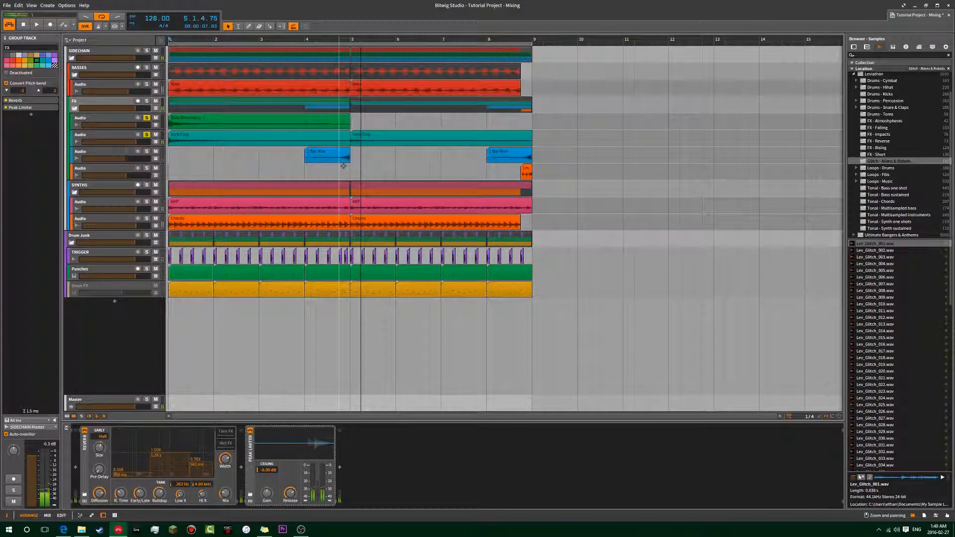
key(space)
Replace the two individual FX track solos with a solo on the whole FX group and play it around the first 1 Bar Rise clip.
click(148, 130)
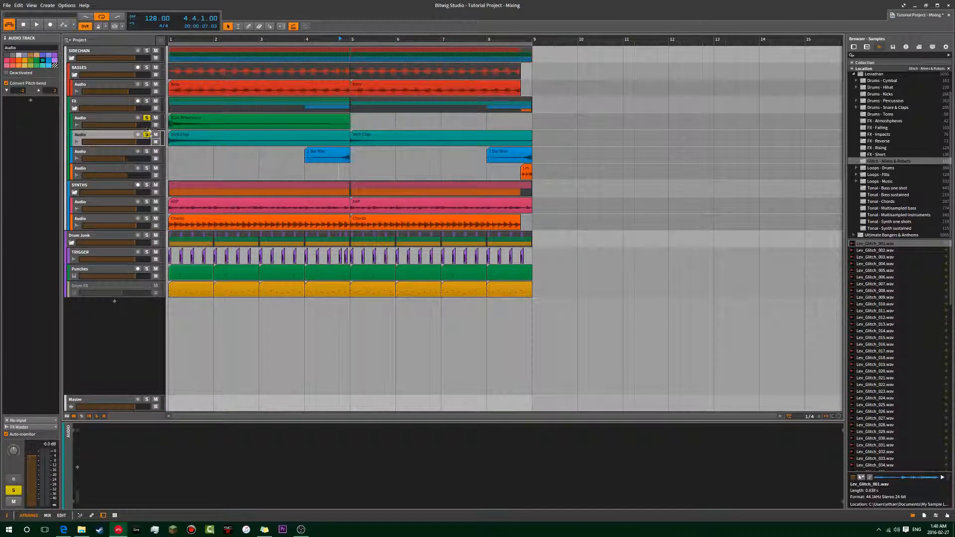
key(space)
click(147, 104)
key(space)
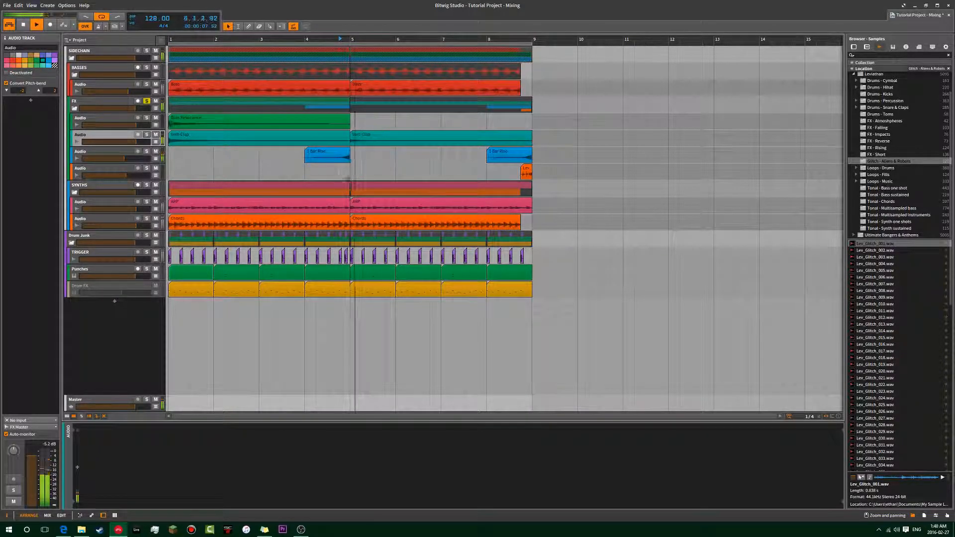
click(347, 153)
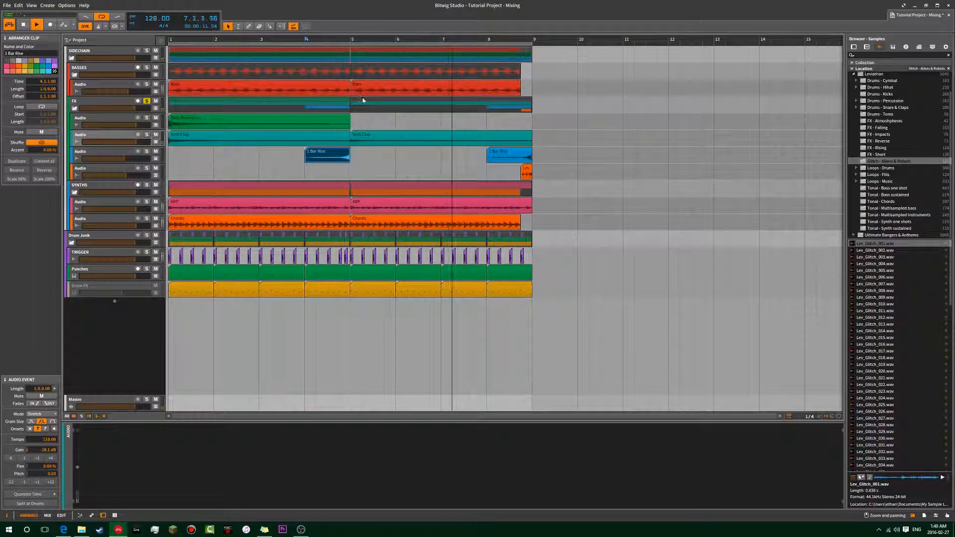
Play the soloed FX group from 8.4 and check the solo of its fourth audio track with the glitch clip.
click(522, 122)
key(space)
click(146, 169)
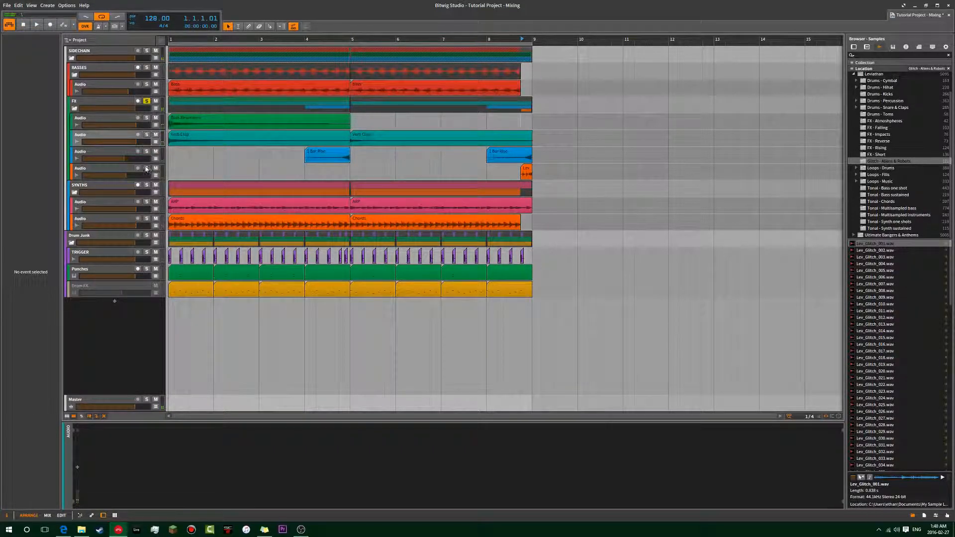
key(space)
key(space)
Play the mix from the end of bar 8 with the FX group muted, and unmute the group.
key(space)
click(146, 169)
click(523, 123)
key(space)
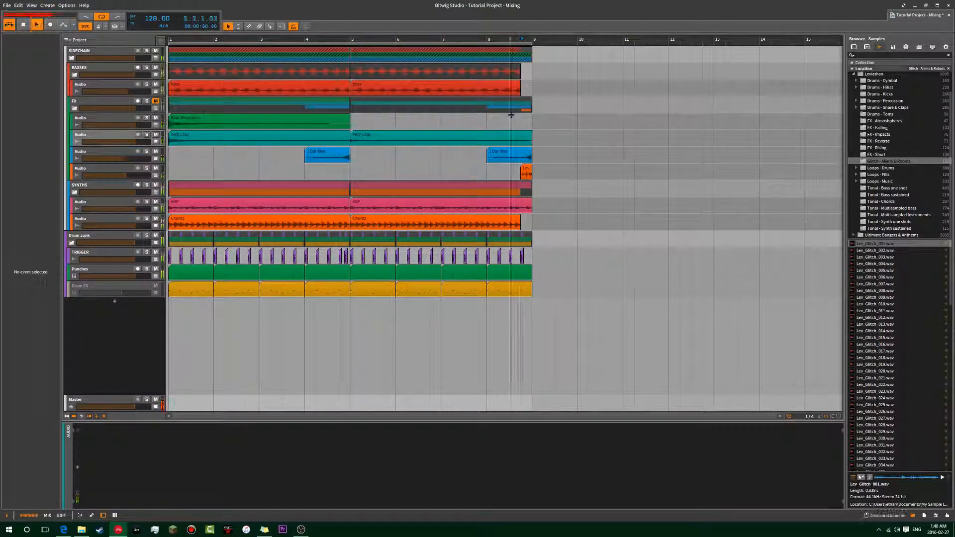
key(space)
click(157, 102)
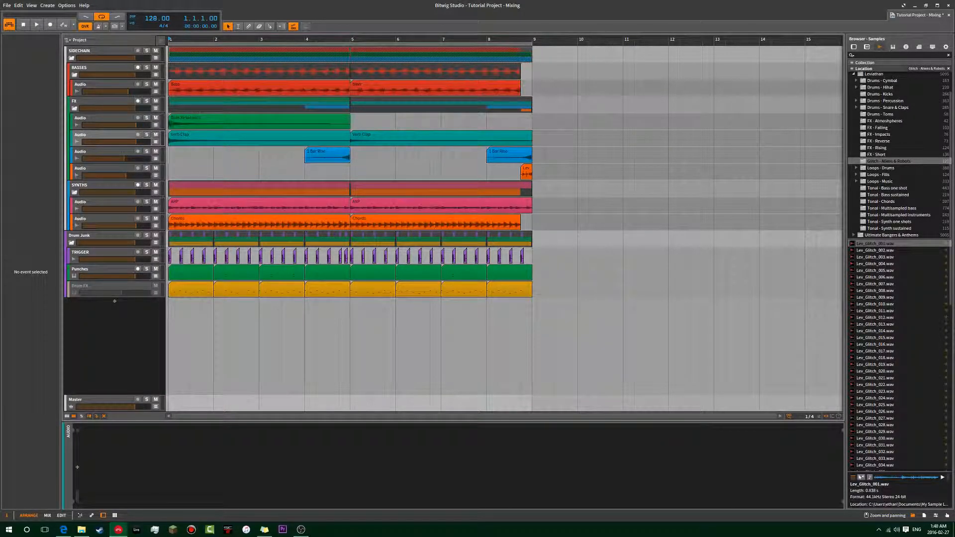
Play the full project from the start, checking all track levels in the mixer before returning to the arrangement.
click(88, 136)
click(92, 119)
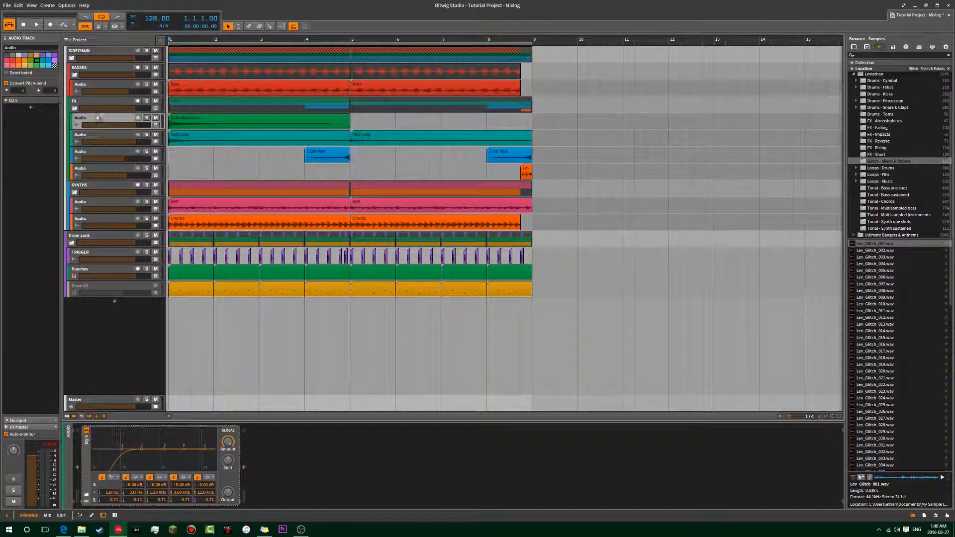
key(space)
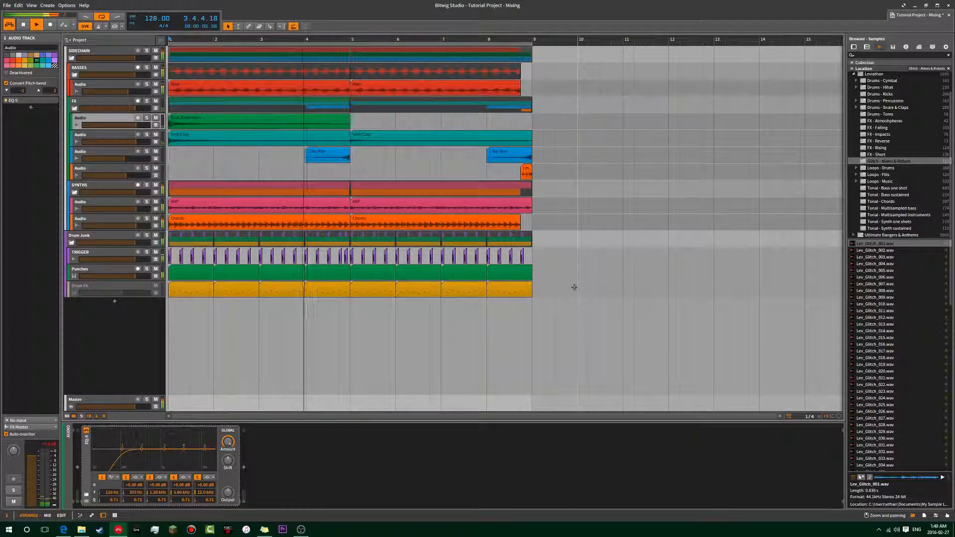
key(F7)
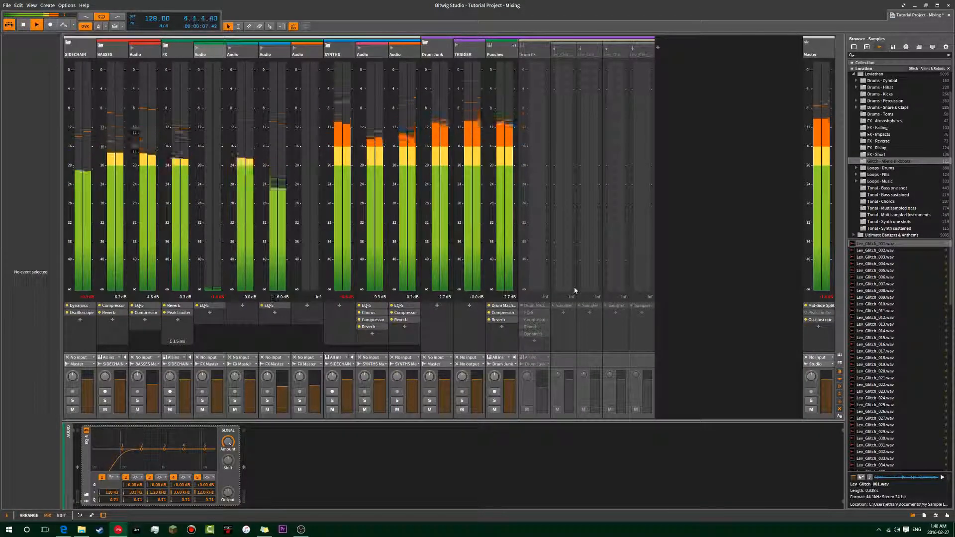
key(alt+1)
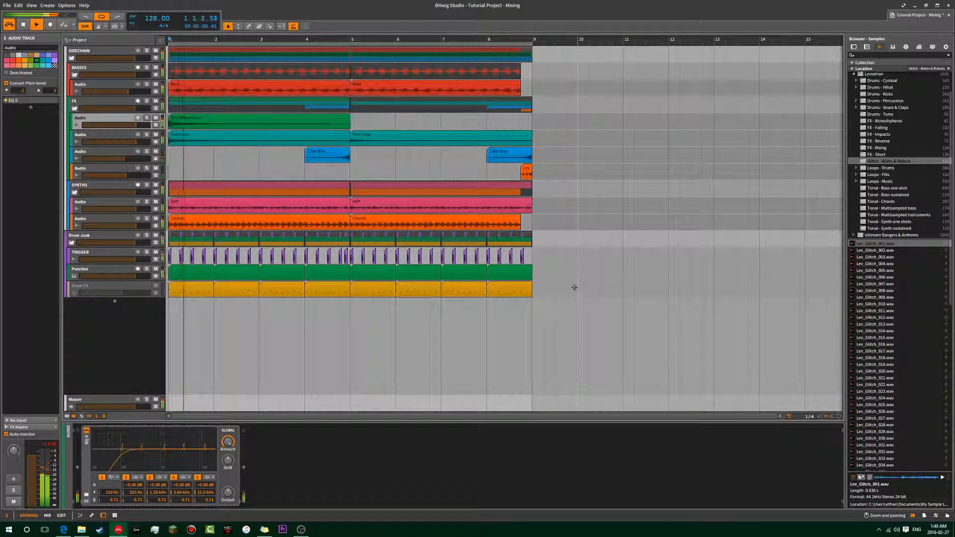
Replay the end of the arrangement from several points in bar 8 to hear the glitch clip in the full mix.
click(521, 172)
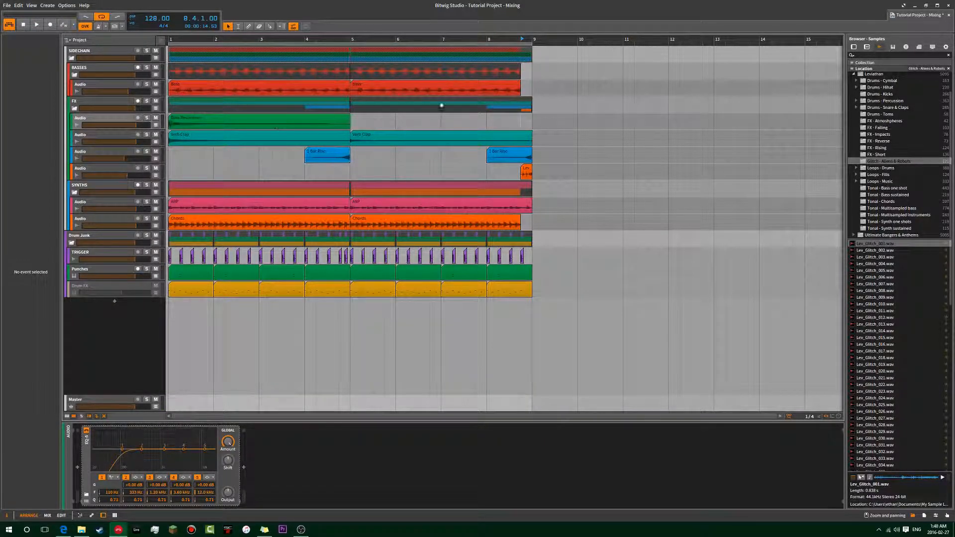
key(space)
click(502, 121)
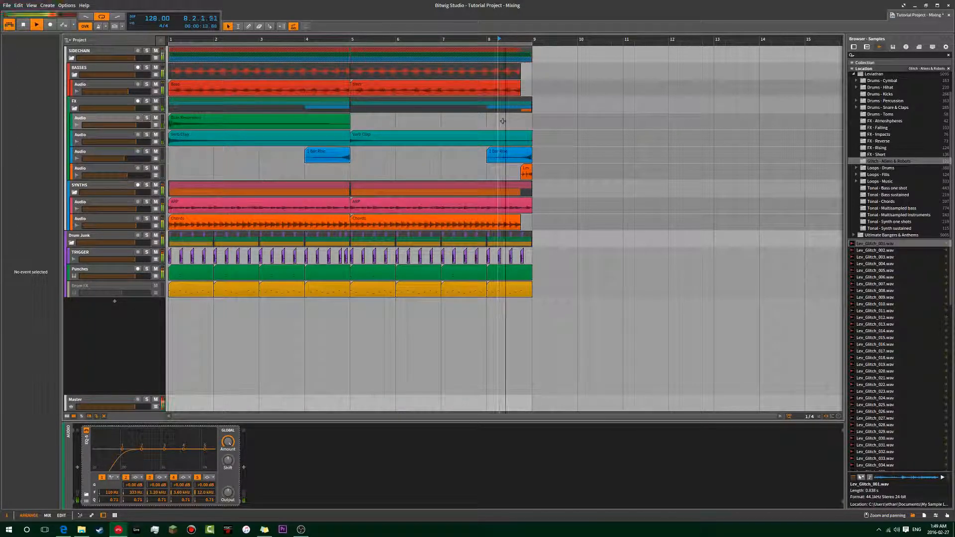
click(526, 172)
key(space)
key(space)
click(538, 157)
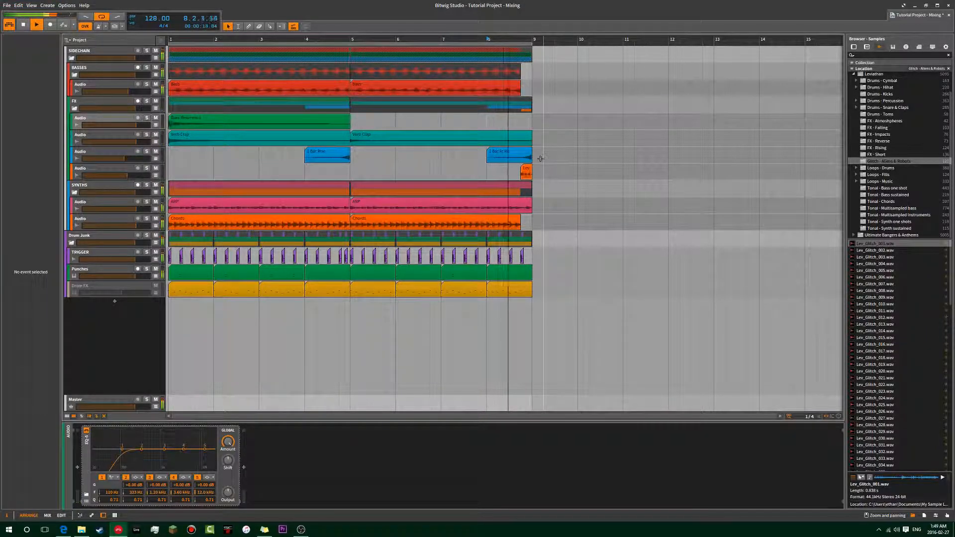
Open the Lev_Glitch_001 clip in the audio editor and move its stretch markers to change the glitch timing.
double_click(527, 171)
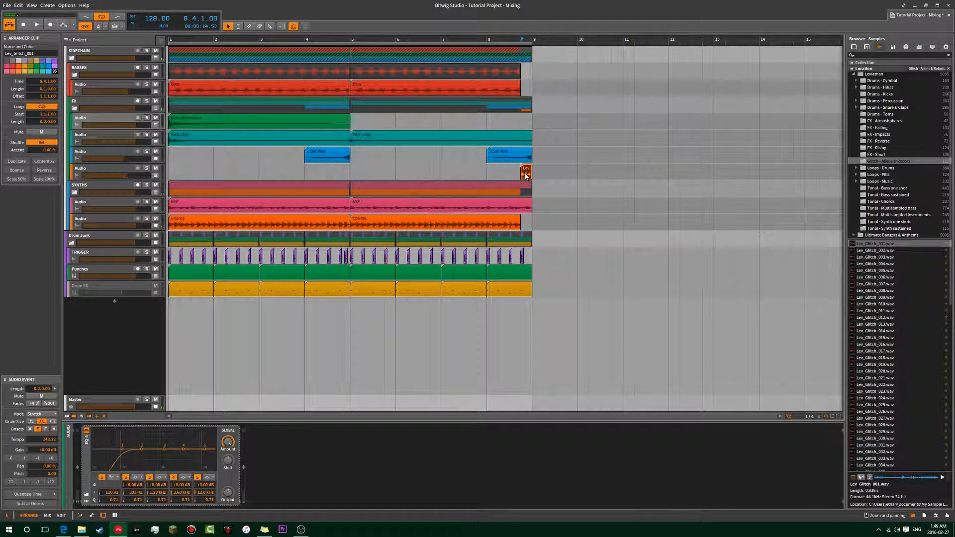
click(450, 376)
drag(450, 377, 557, 375)
drag(391, 375, 388, 376)
Play the restretched glitch clip in the full mix from bar 8 and select the fourth audio track of the FX group.
key(space)
key(space)
key(space)
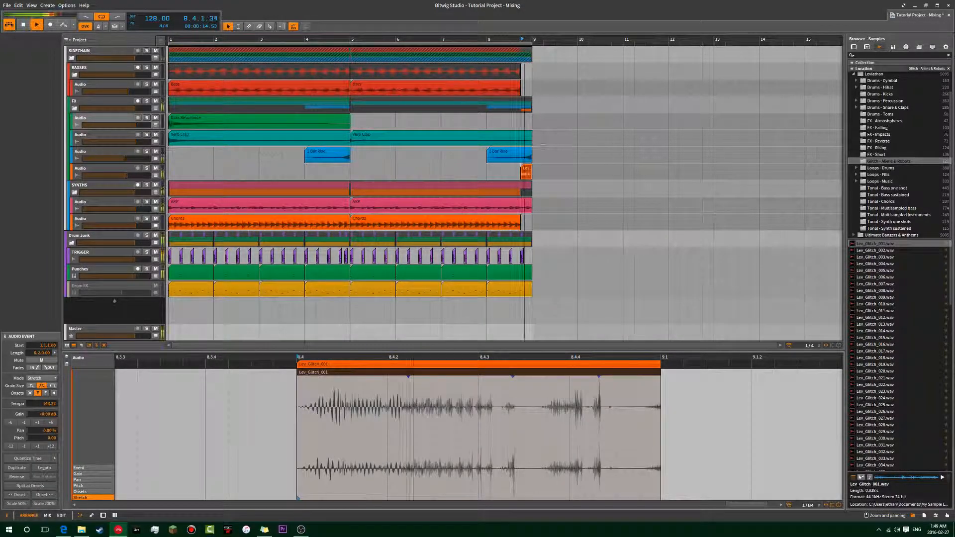
click(501, 124)
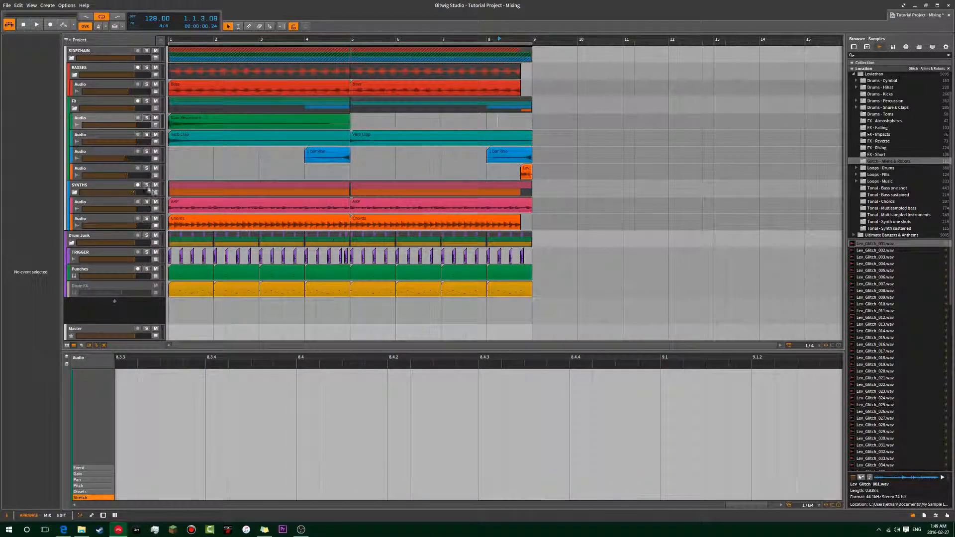
click(154, 172)
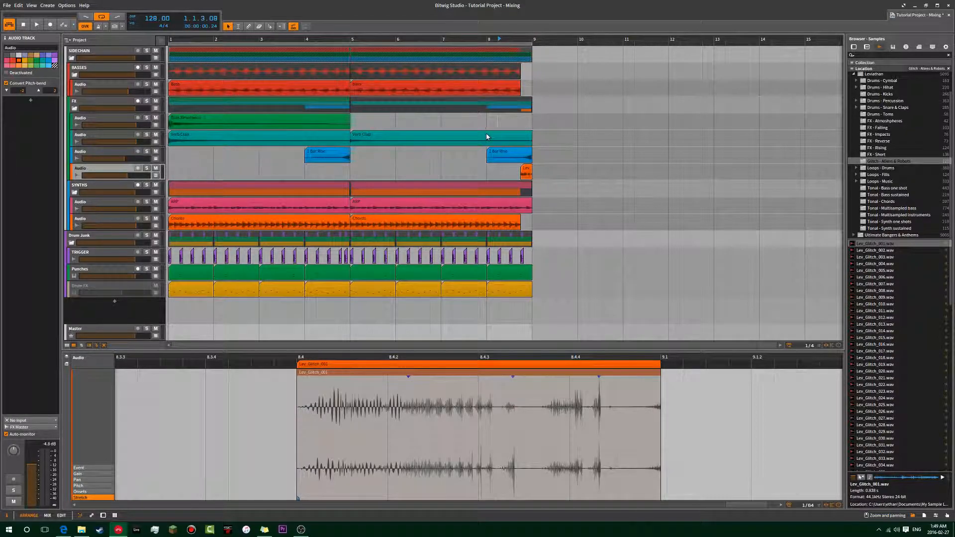
Play the start of the arrangement briefly and look at both ARP clips of the SYNTHS group.
click(556, 200)
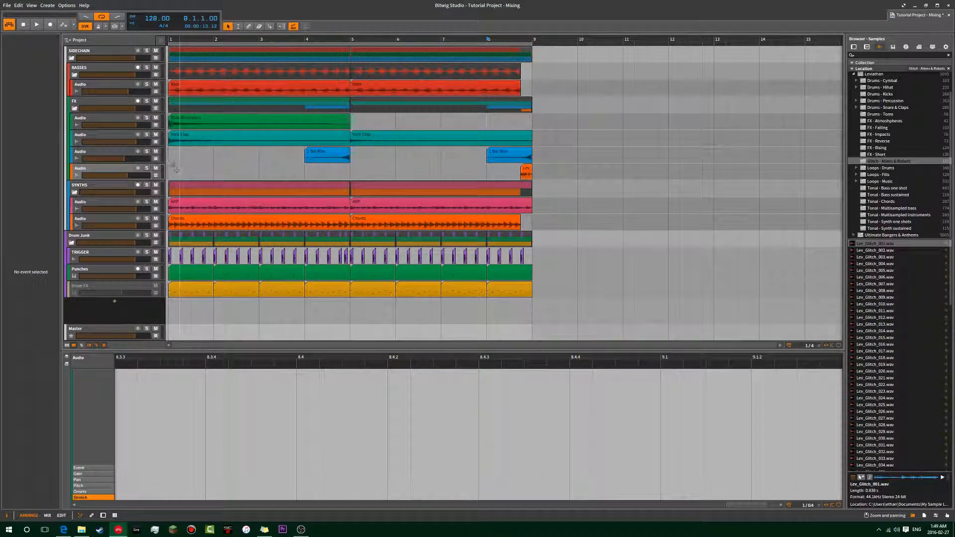
click(168, 157)
key(space)
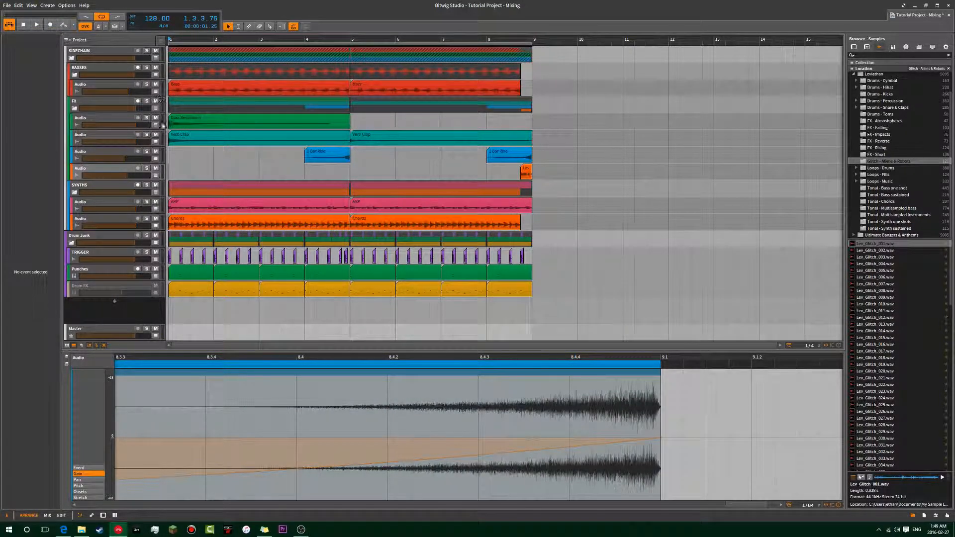
click(192, 207)
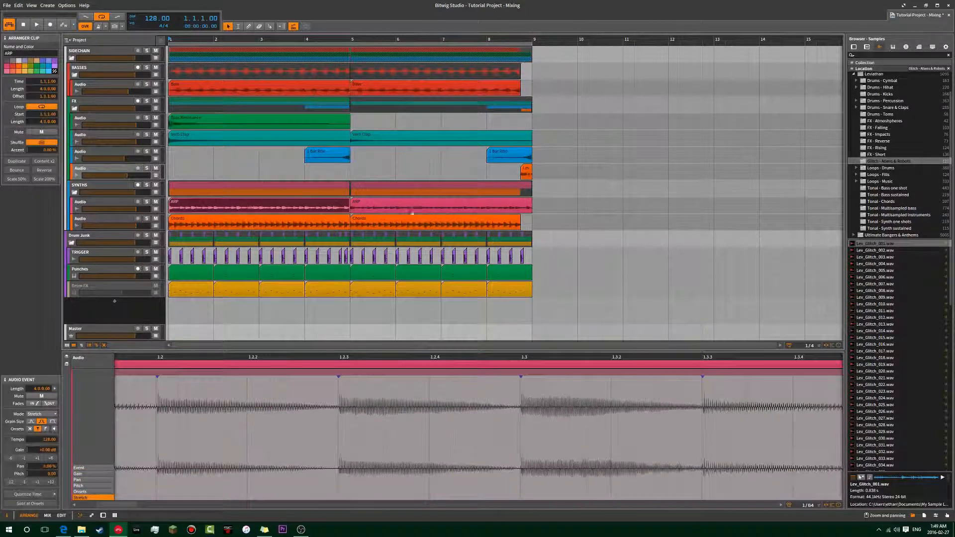
shift+click(411, 207)
click(370, 164)
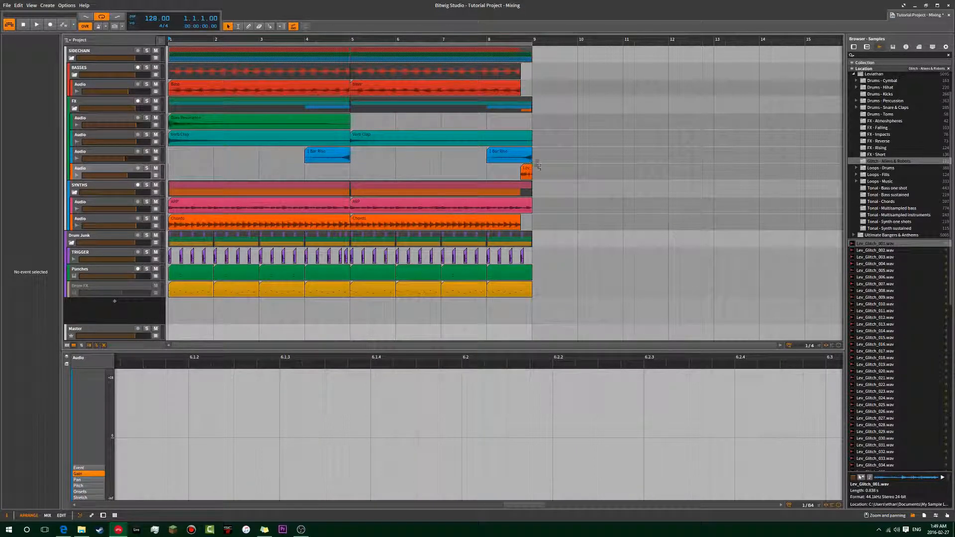
Play the arrangement from the start with and without the FX group muted to compare its effect on the mix.
key(space)
key(space)
click(488, 120)
key(space)
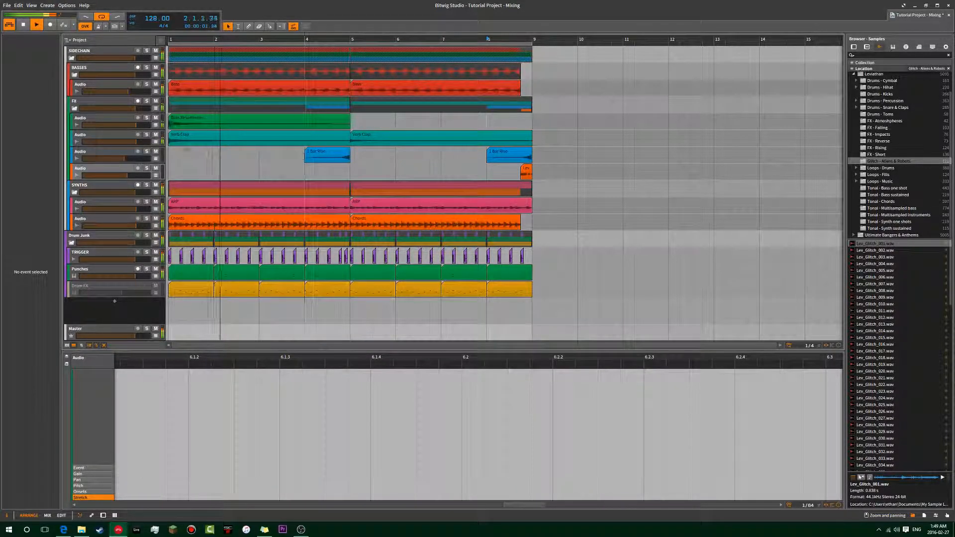
key(space)
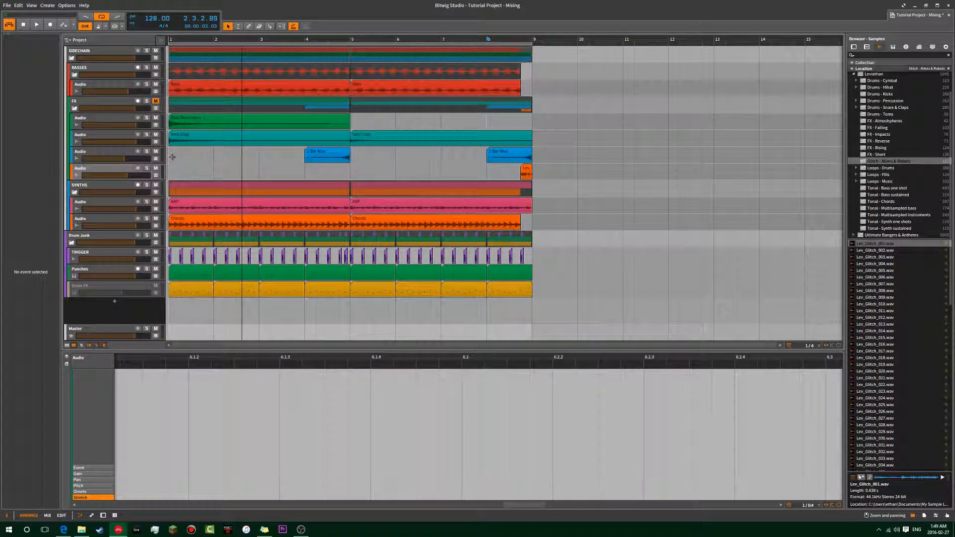
key(space)
Inspect the transition from the riser clip at bar 4 to the Verb Clap clip at bar 5.
scroll(189, 148, down, 4)
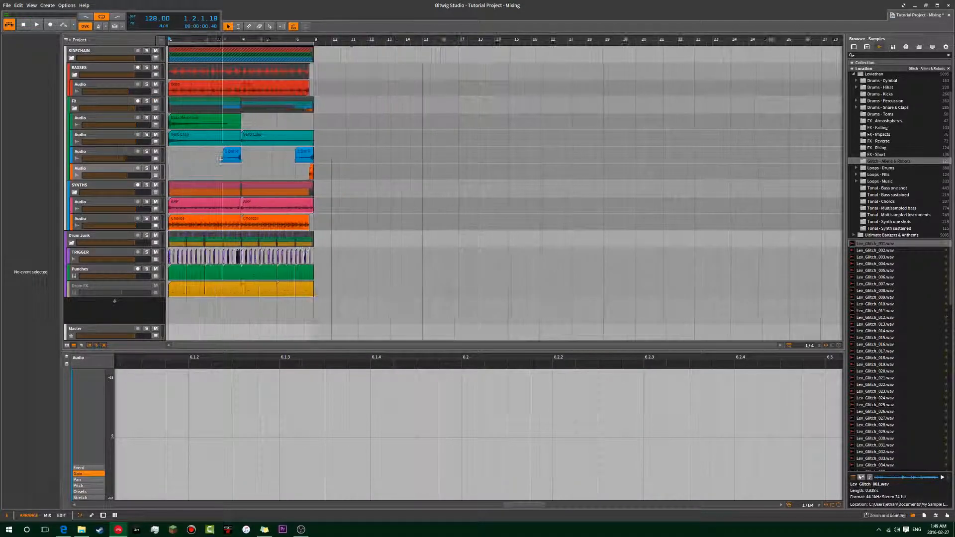
click(238, 157)
shift+click(258, 142)
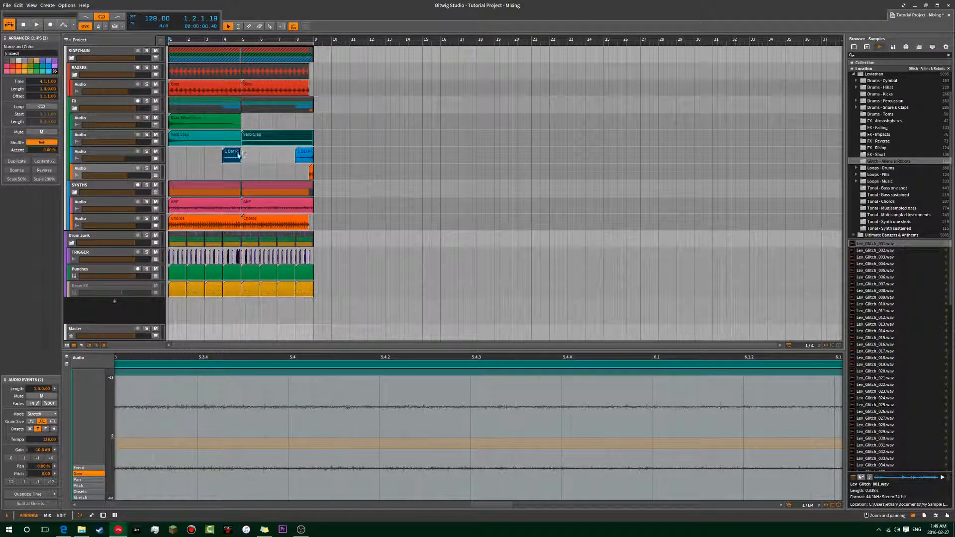
click(386, 142)
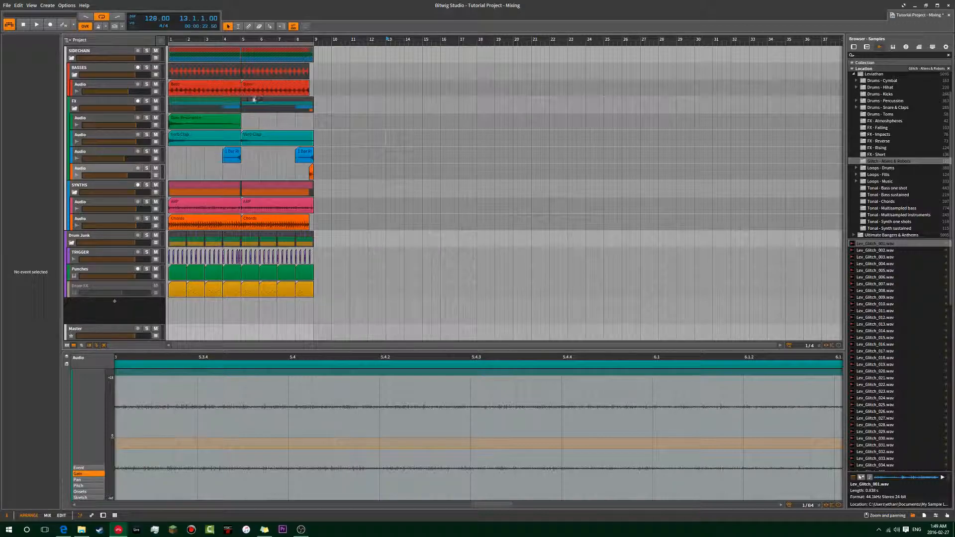
Copy the first ARP and Chords clips to the empty area, with ARP at bar 23 and Chords at bar 27.
click(206, 225)
shift+click(199, 207)
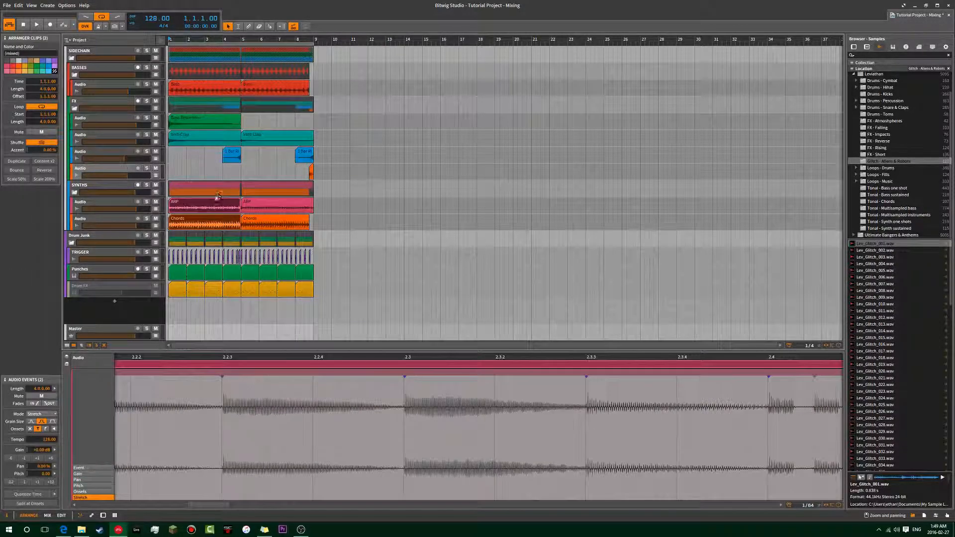
drag(180, 207, 649, 225)
click(529, 204)
shift+click(618, 207)
Remove the extra duplicates of both copied clips and duplicate only the ARP clip from bar 23 to bar 27.
key(ctrl+d)
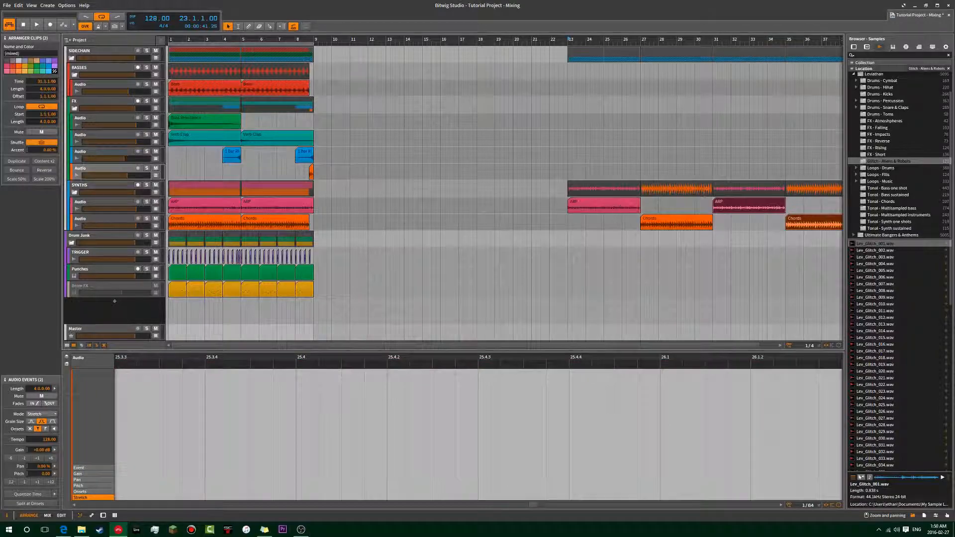
key(Delete)
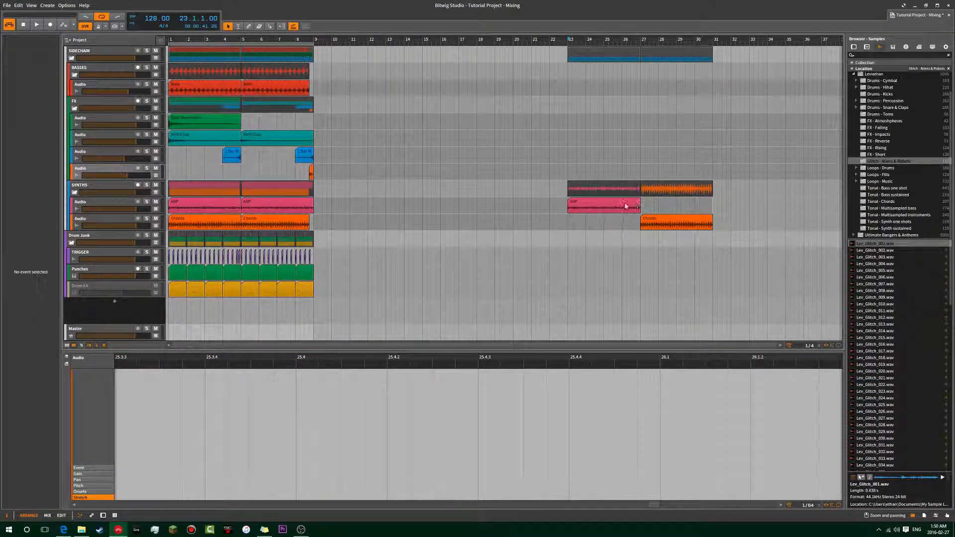
click(624, 204)
key(ctrl+d)
click(610, 255)
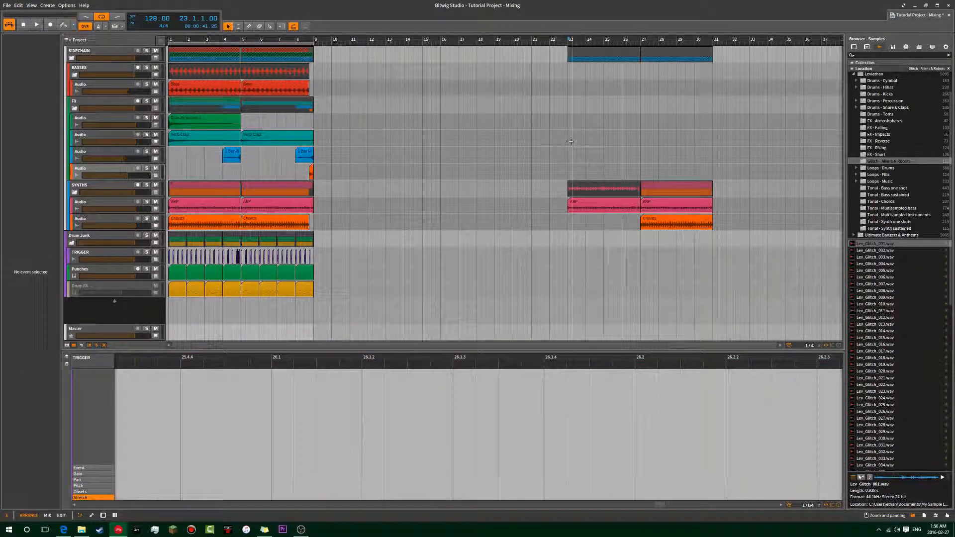
Play the copied section from bar 26 to hear the Chords clip enter under the ARP.
click(569, 141)
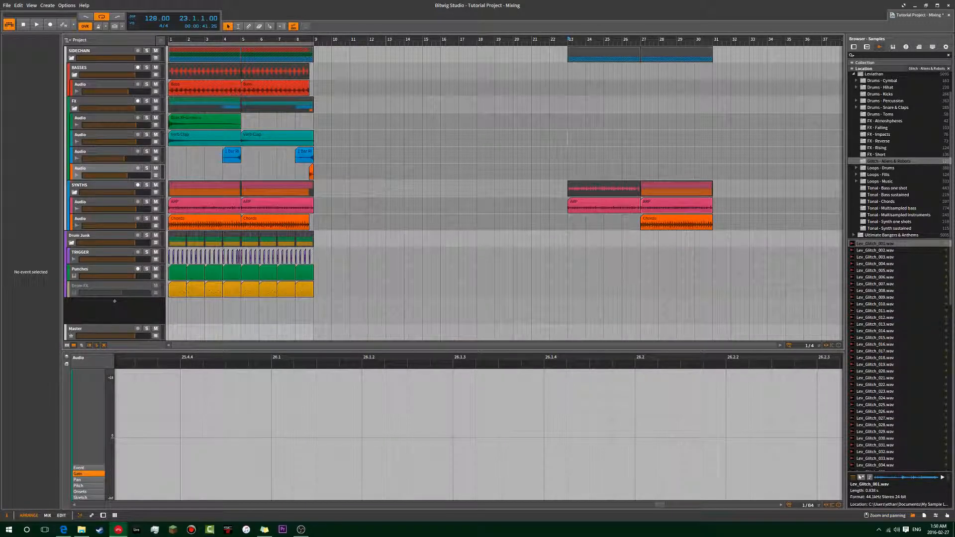
click(622, 88)
key(space)
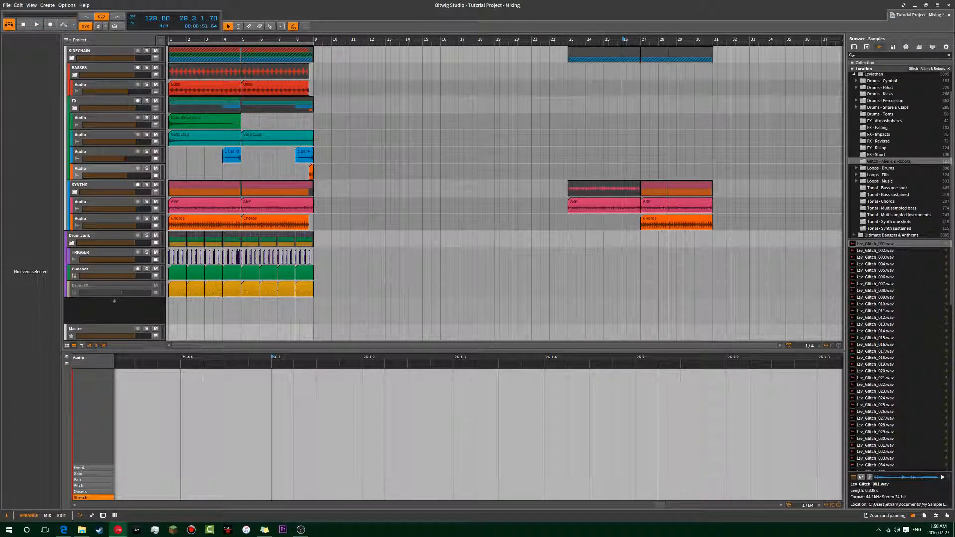
Show the automation lane of the Chords track and set it to the mixer Volume.
click(657, 219)
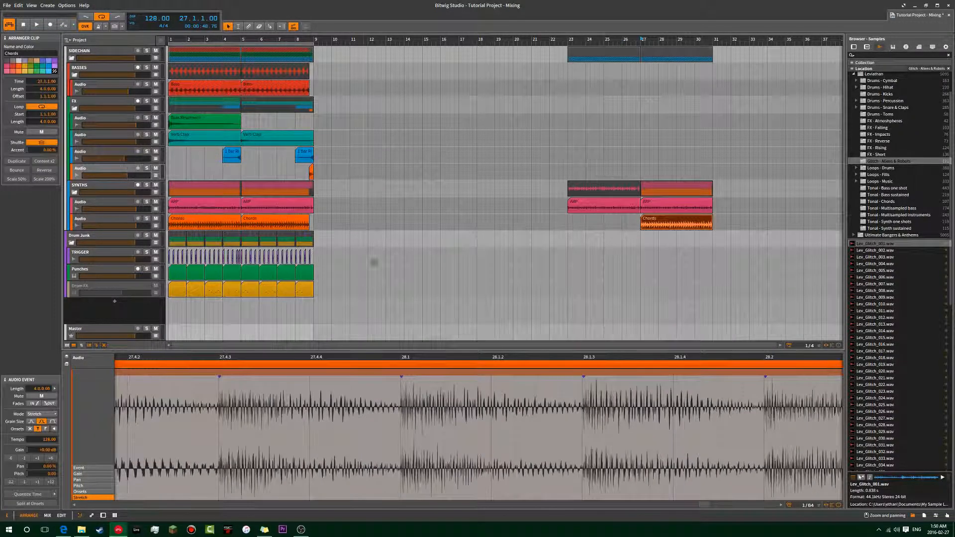
click(156, 226)
click(143, 241)
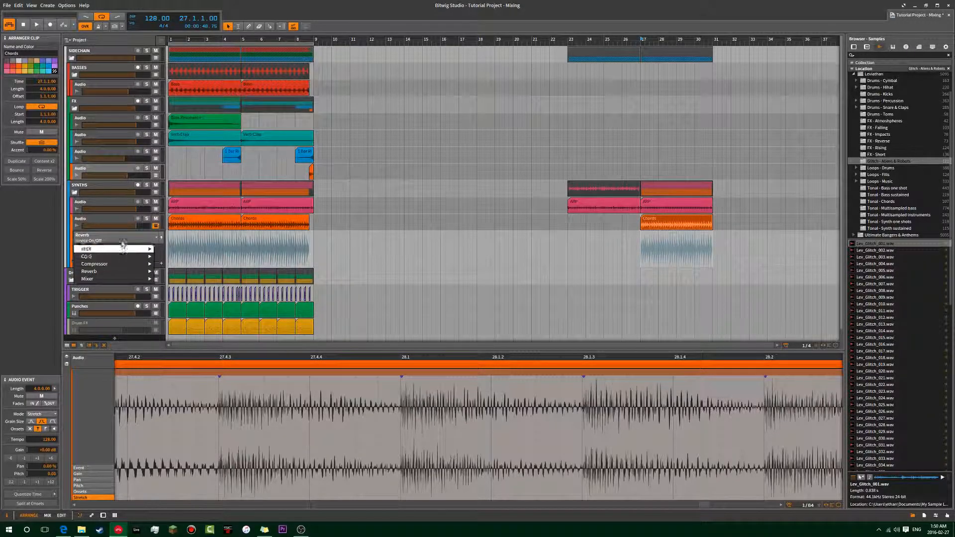
mouse_move(132, 280)
click(170, 278)
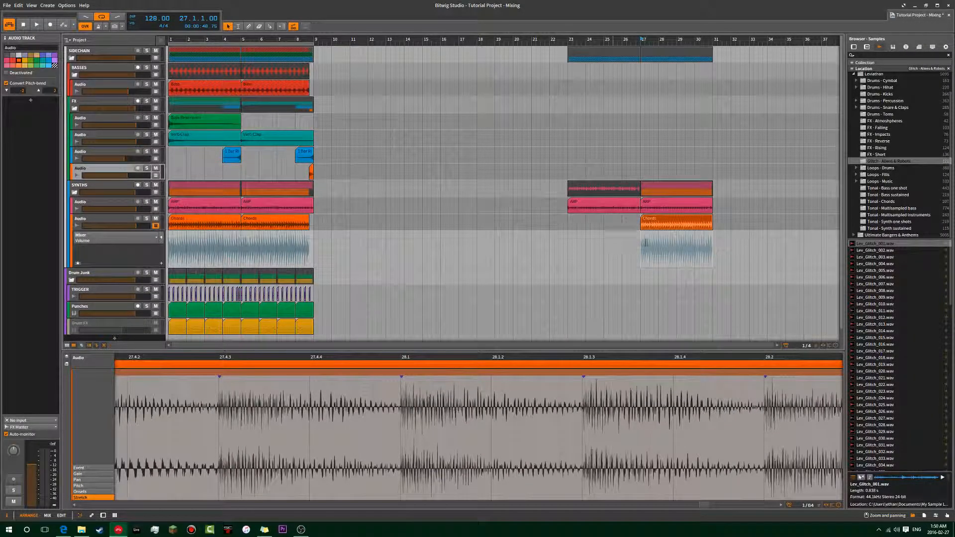
Try to draw a volume fade-in across the Lev_Glitch_001 clip from 8.4 to 9.1.
click(641, 235)
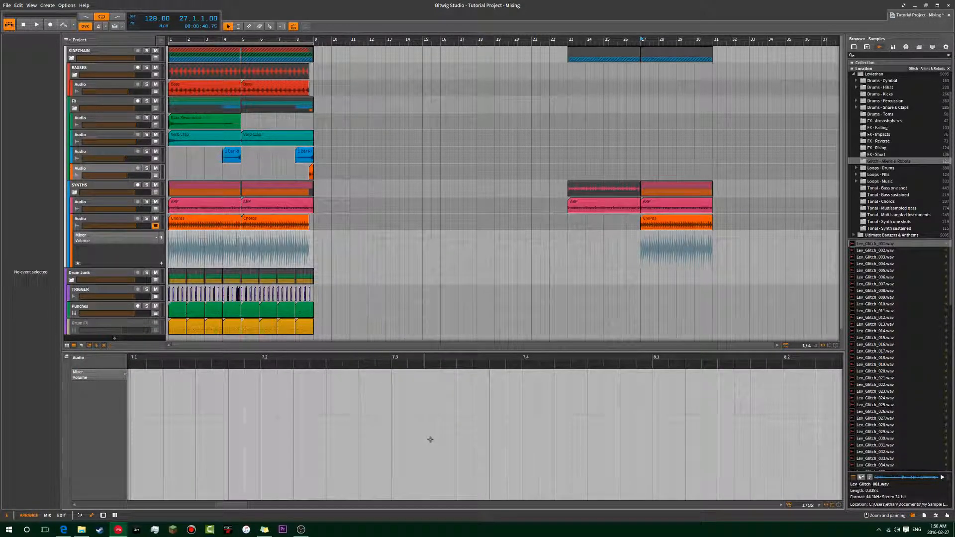
scroll(431, 440, right, 10)
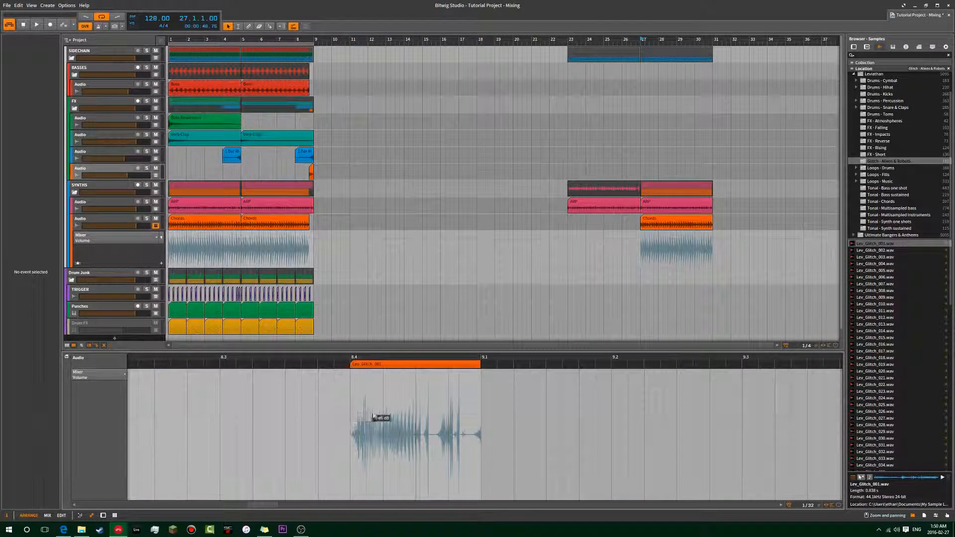
click(482, 417)
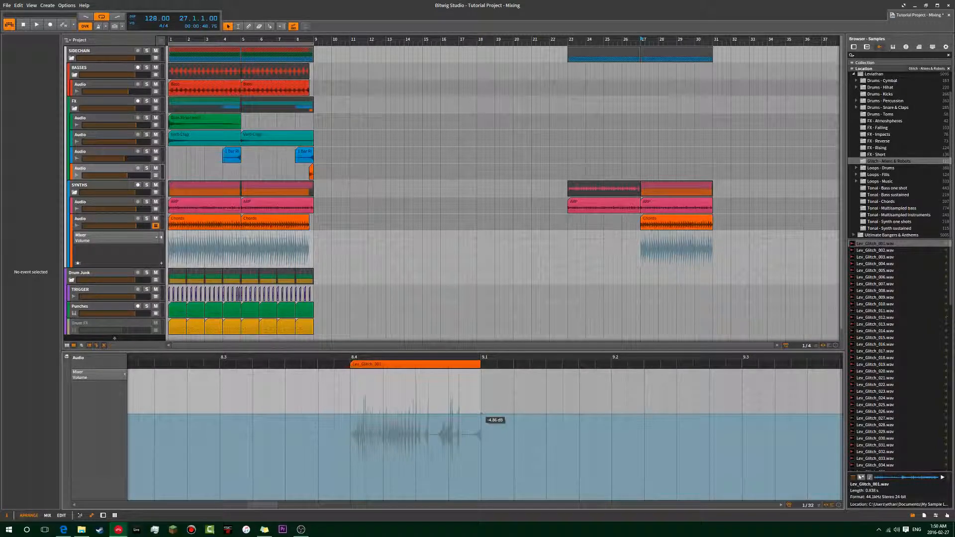
drag(393, 414, 351, 481)
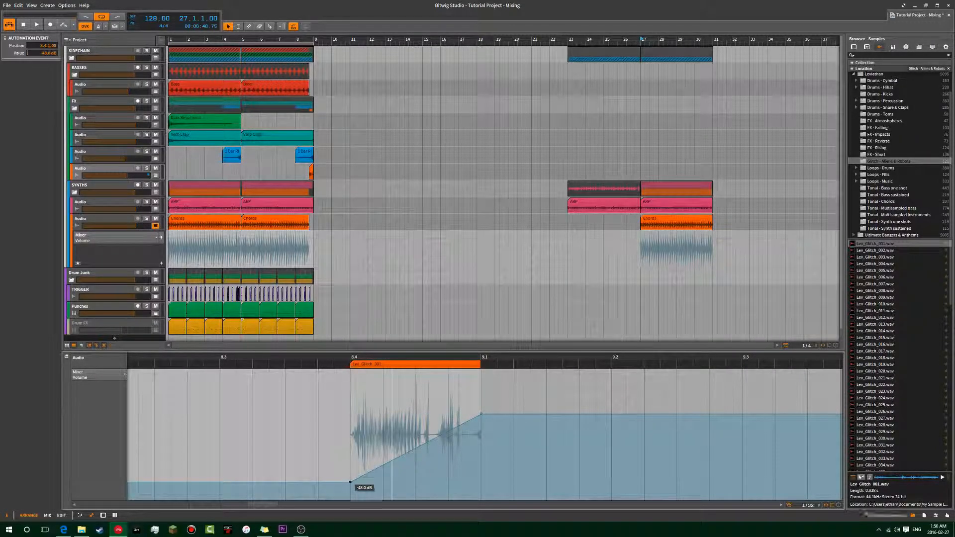
double_click(351, 482)
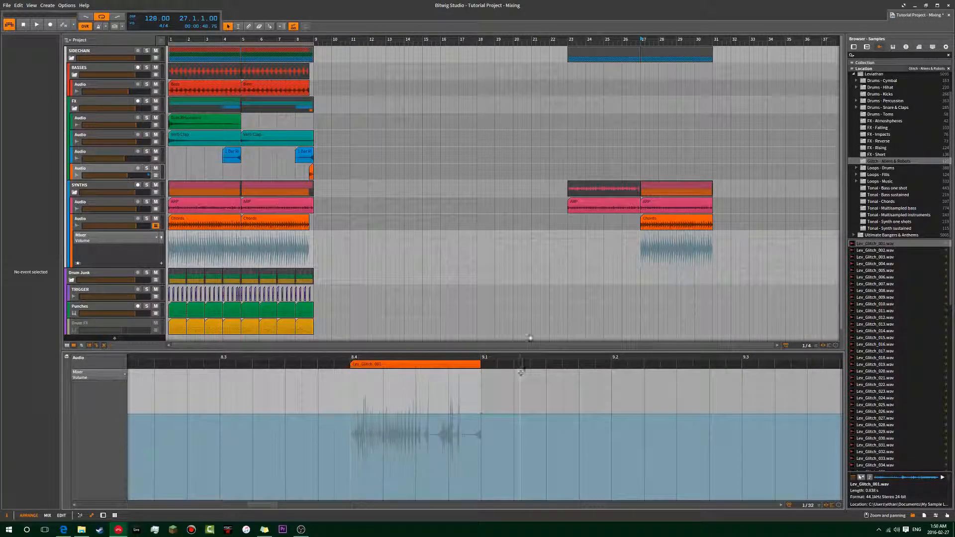
Draw a volume fade-in on the Chords track, rising from -inf dB at bar 27 to 0.00 dB at bar 31.
click(113, 221)
scroll(155, 412, right, 12)
scroll(547, 419, up, 3)
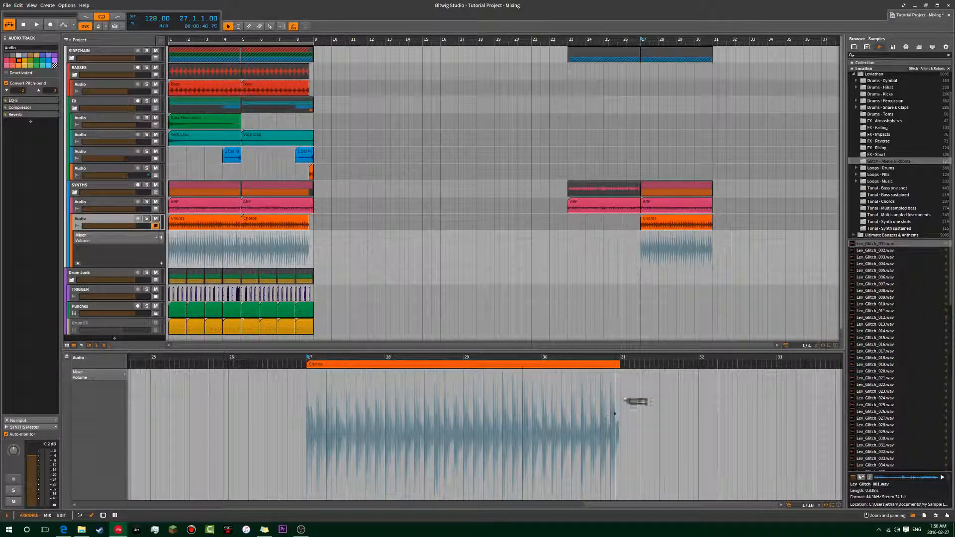
click(622, 399)
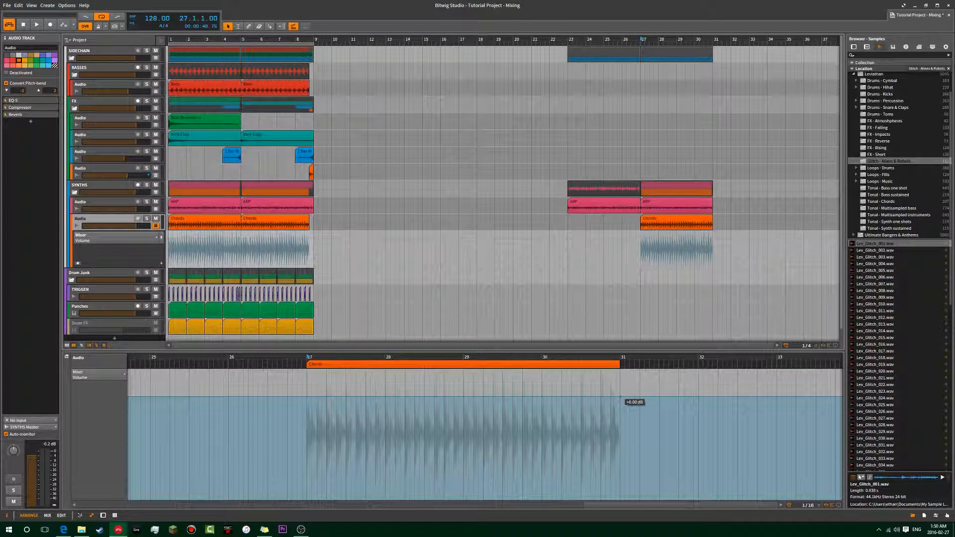
click(620, 397)
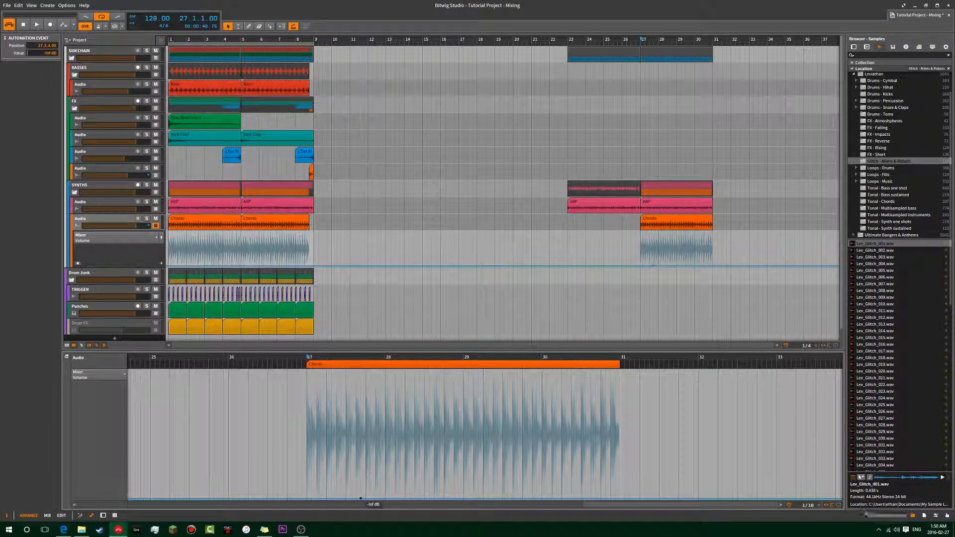
drag(538, 396, 307, 498)
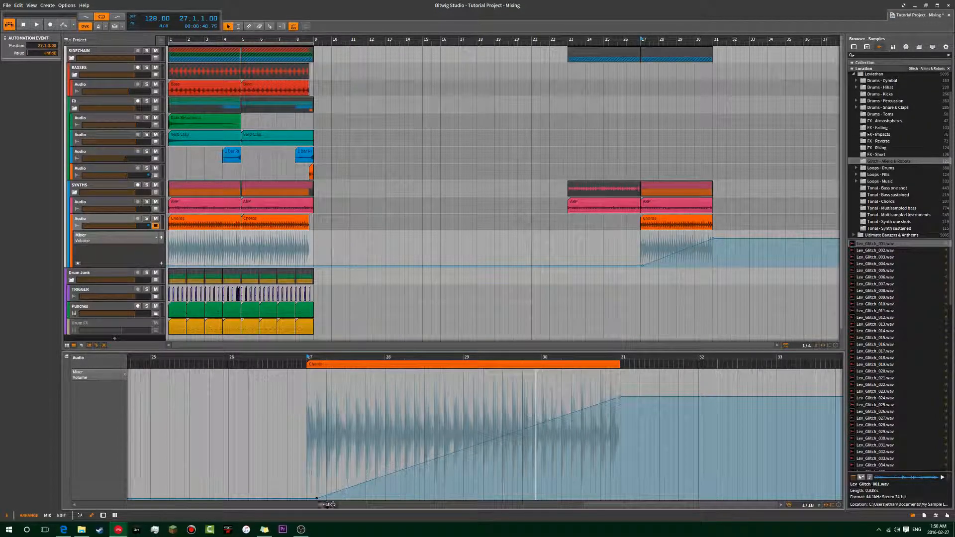
Play the Chords fade-in from before bar 27 and reshape it with a higher volume point shortly after bar 28.
click(627, 128)
key(space)
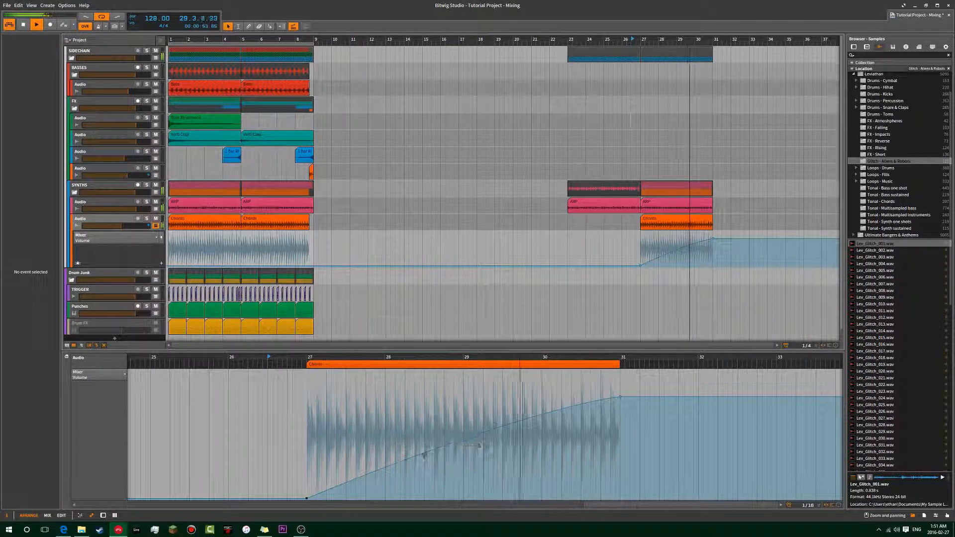
click(395, 445)
drag(395, 446, 405, 436)
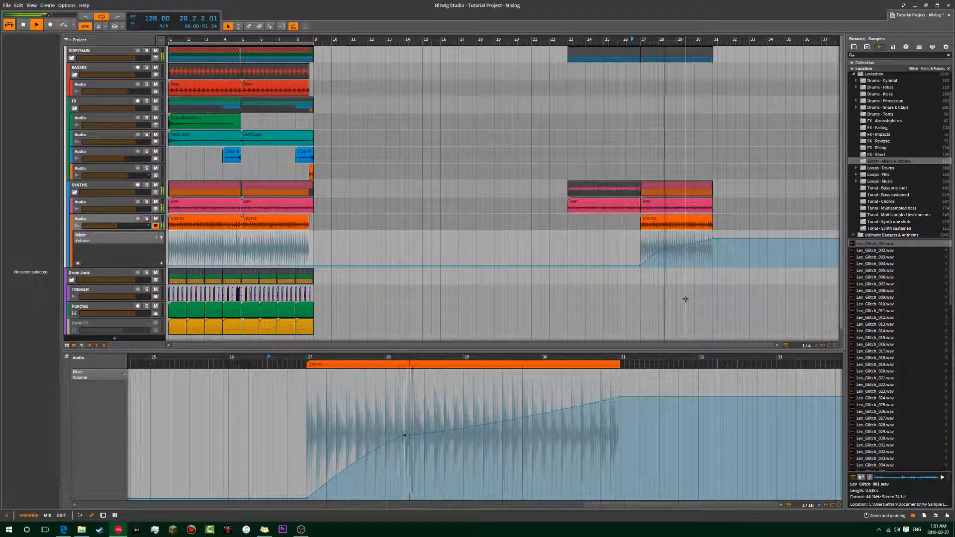
key(space)
Delete the volume automation points around the Chords clip and hide the track's automation lane.
drag(733, 235, 622, 273)
key(Delete)
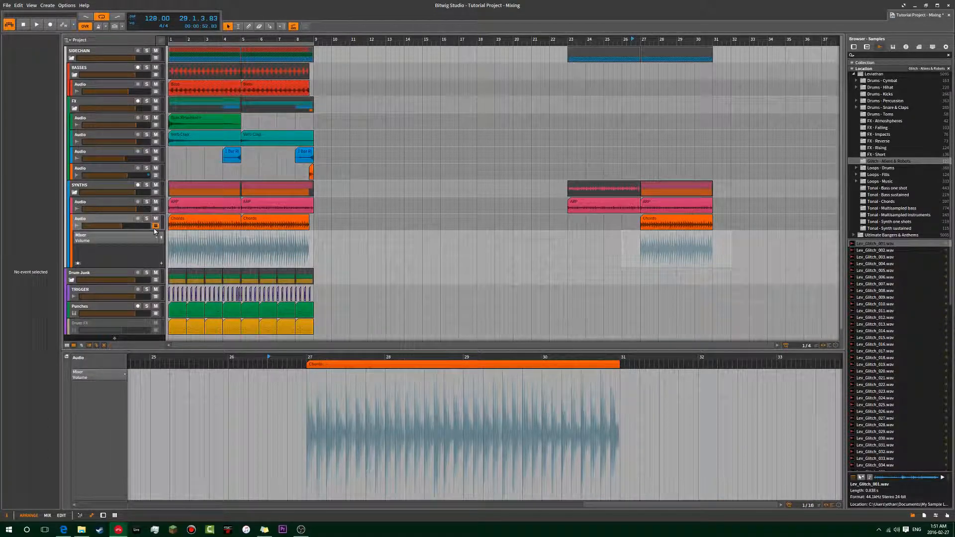
click(156, 227)
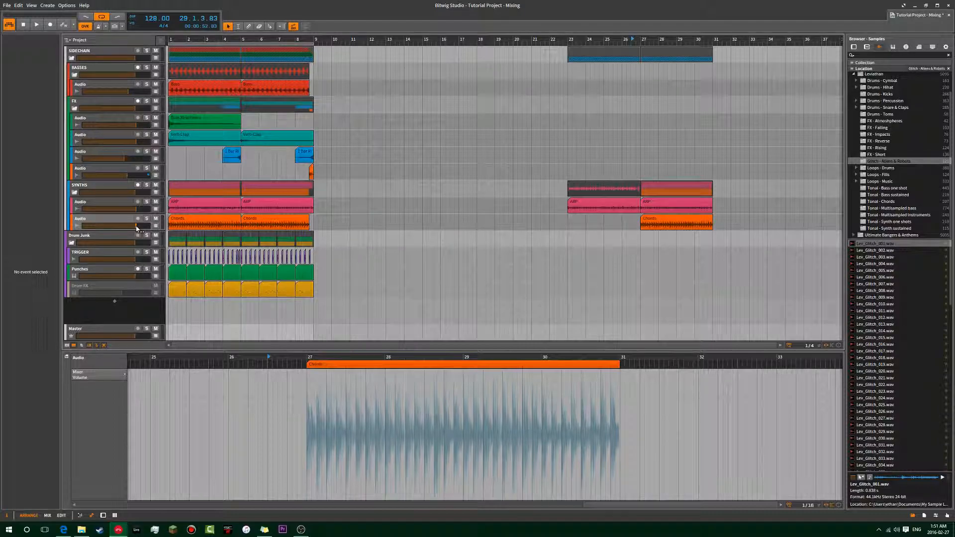
Close the detail editor and copy the riser clip from bar 4 to bar 26 and the Verb Clap clip from bar 5 to bar 27.
click(427, 223)
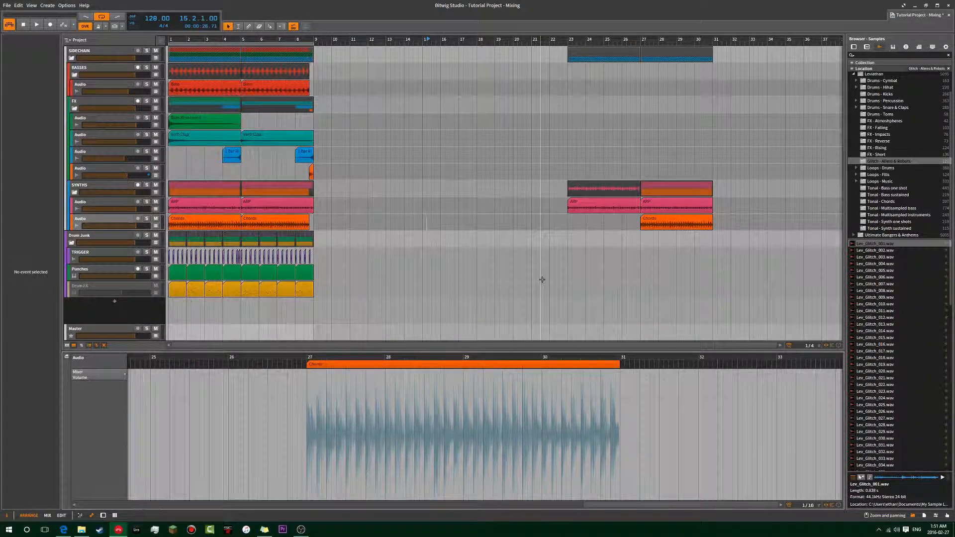
key(e)
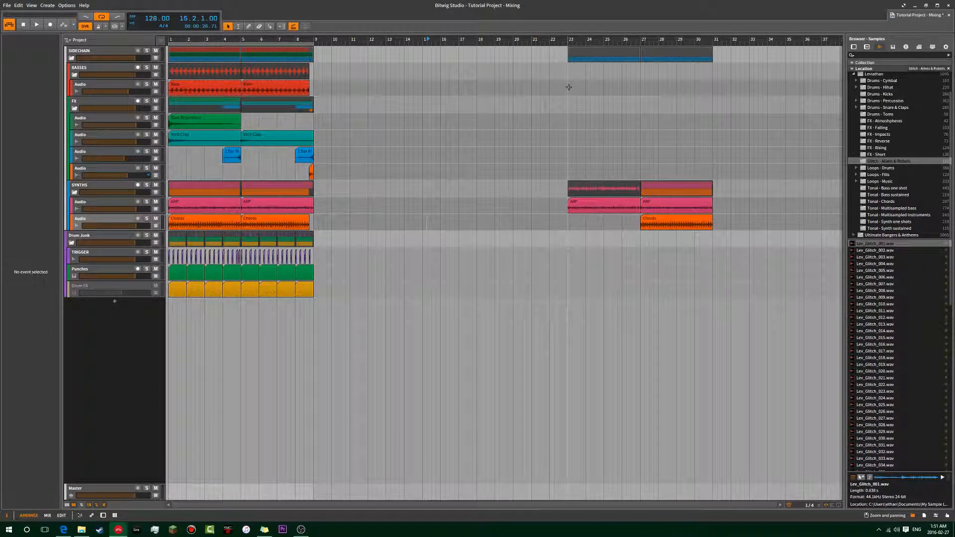
click(233, 154)
shift+click(266, 142)
drag(232, 159, 634, 154)
click(623, 131)
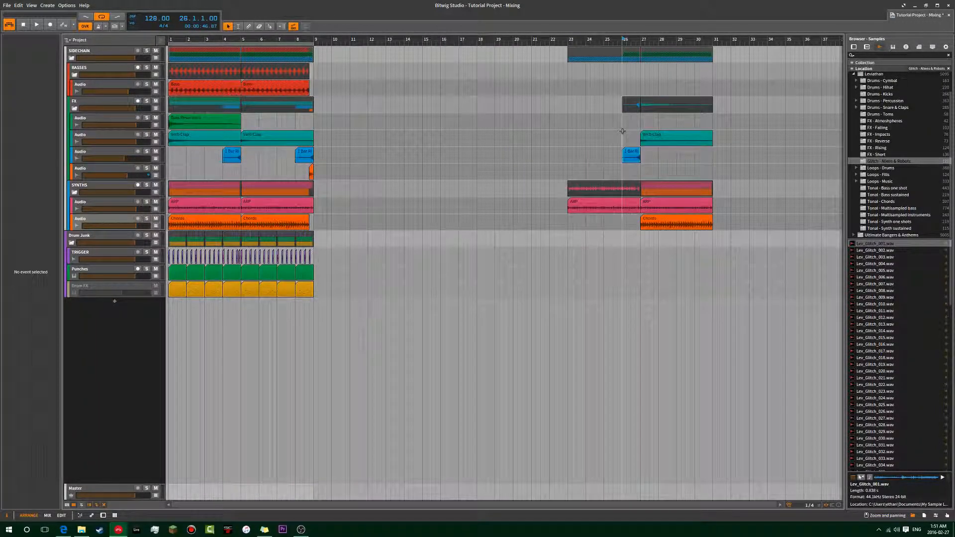
click(645, 95)
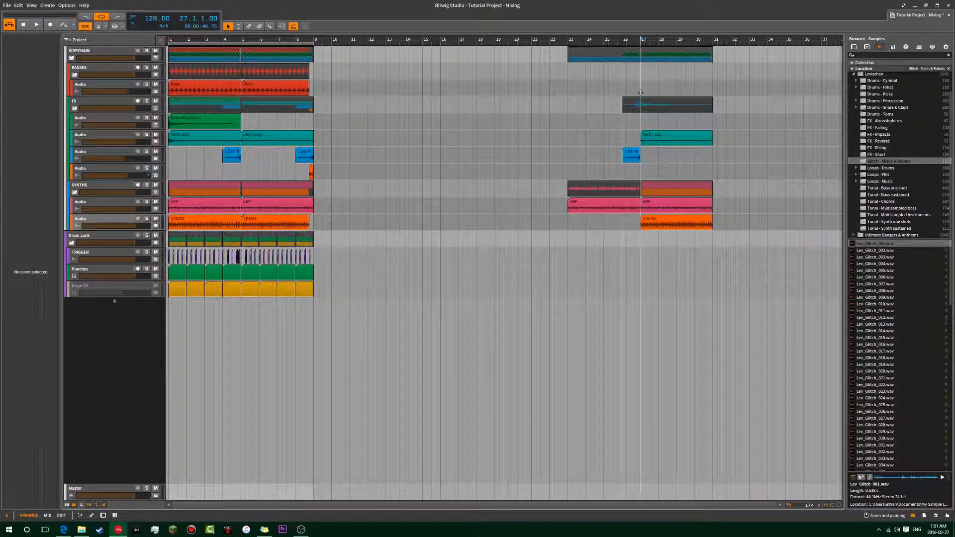
Play the transition into bar 27, toggling the FX group's solo, and replay it from about bar 25.
key(space)
click(147, 102)
click(147, 102)
key(space)
click(608, 105)
key(space)
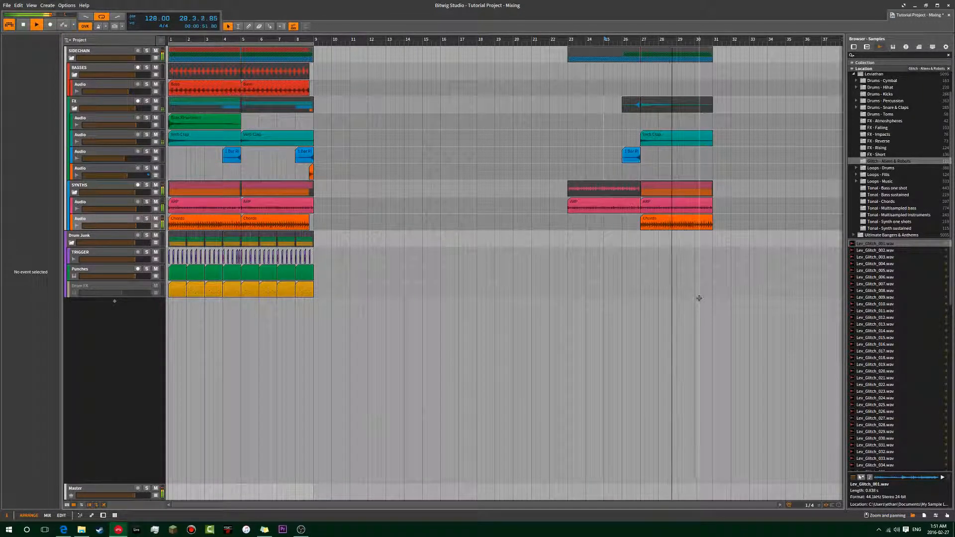
key(space)
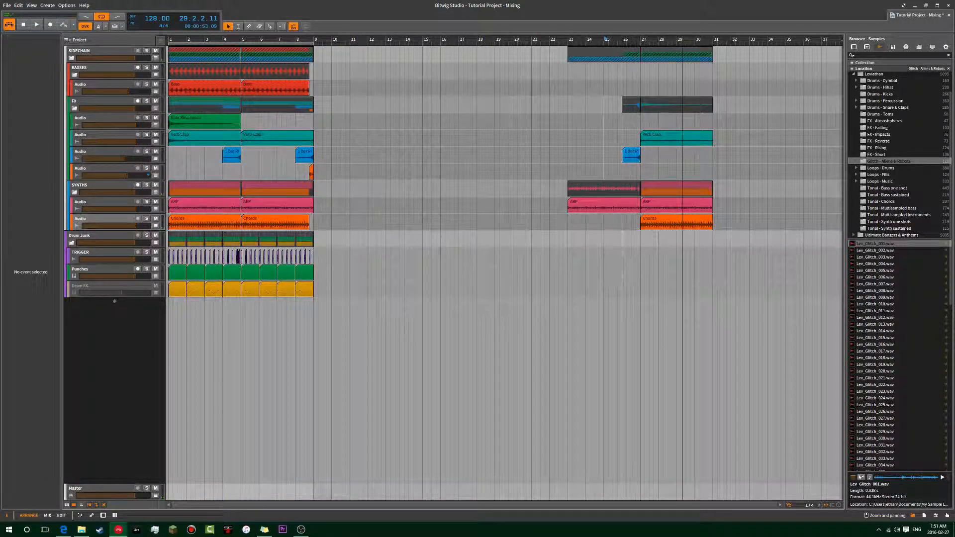
Delete the SIDECHAIN group's example section covering bars 23 to 31.
drag(697, 176, 637, 137)
click(766, 219)
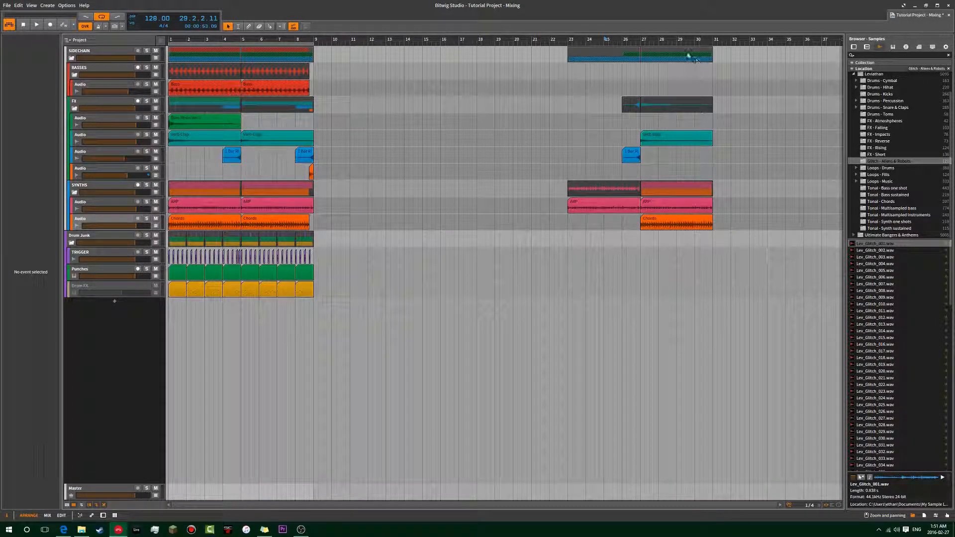
click(681, 57)
shift+click(620, 58)
key(Delete)
click(330, 154)
Collapse the SIDECHAIN group track and expand it again.
click(74, 55)
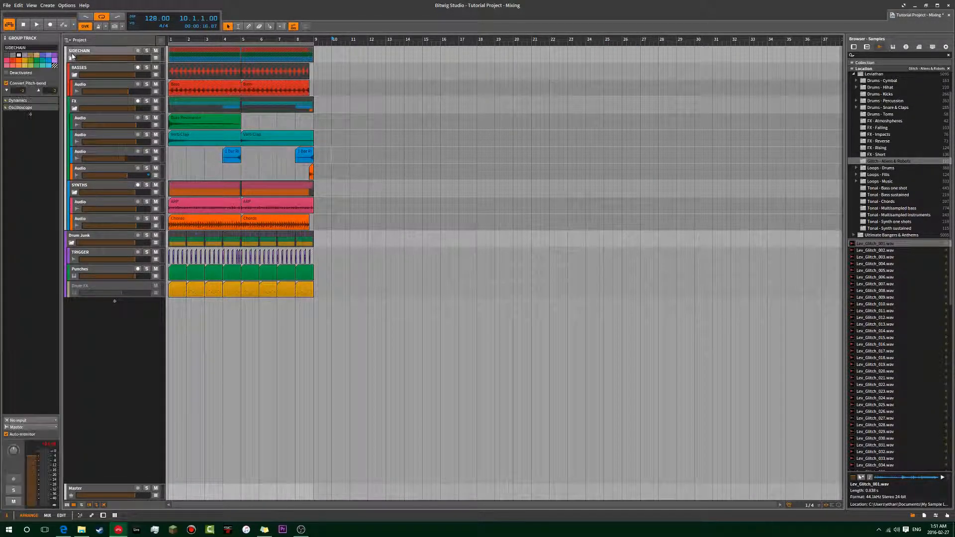
click(72, 58)
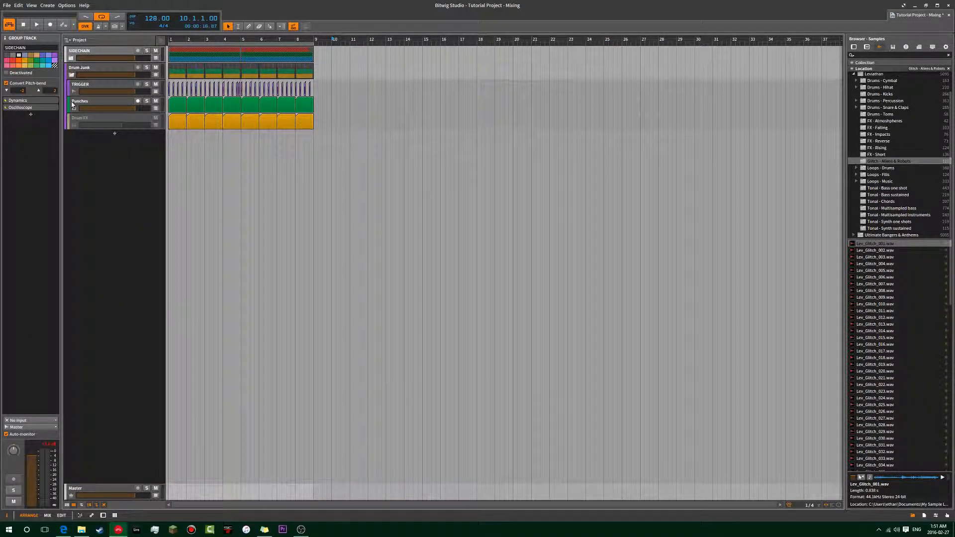
click(72, 58)
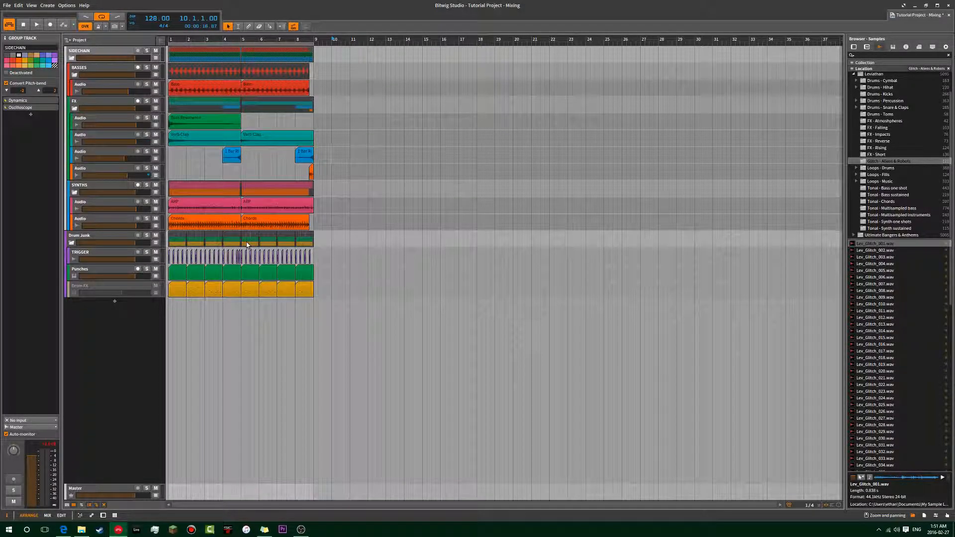
Activate the Drum FX track, solo it and play it from bar 1.
click(137, 290)
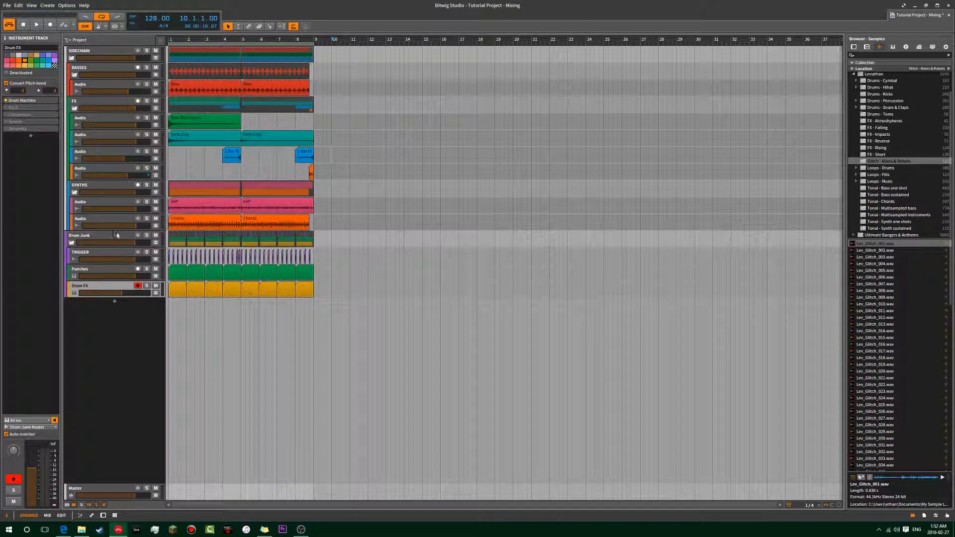
click(147, 287)
click(169, 304)
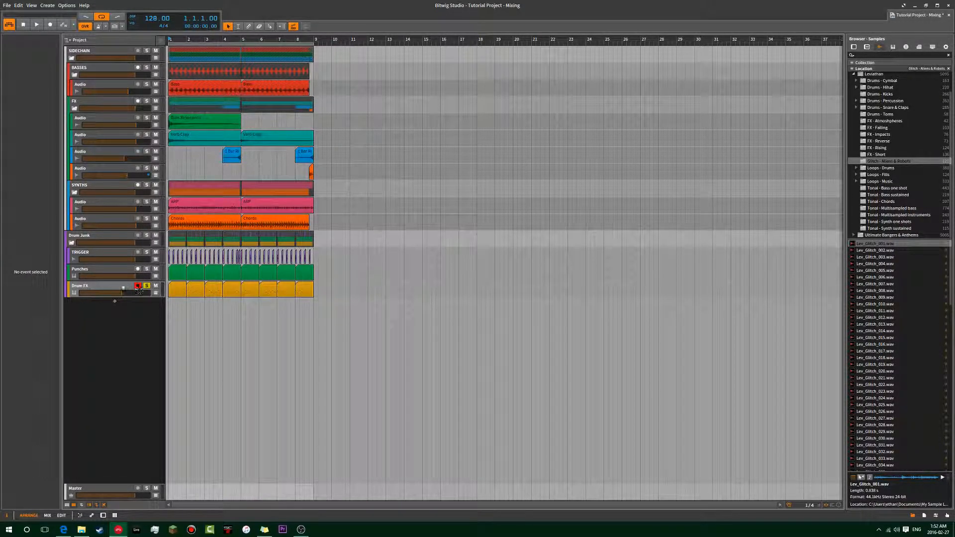
key(space)
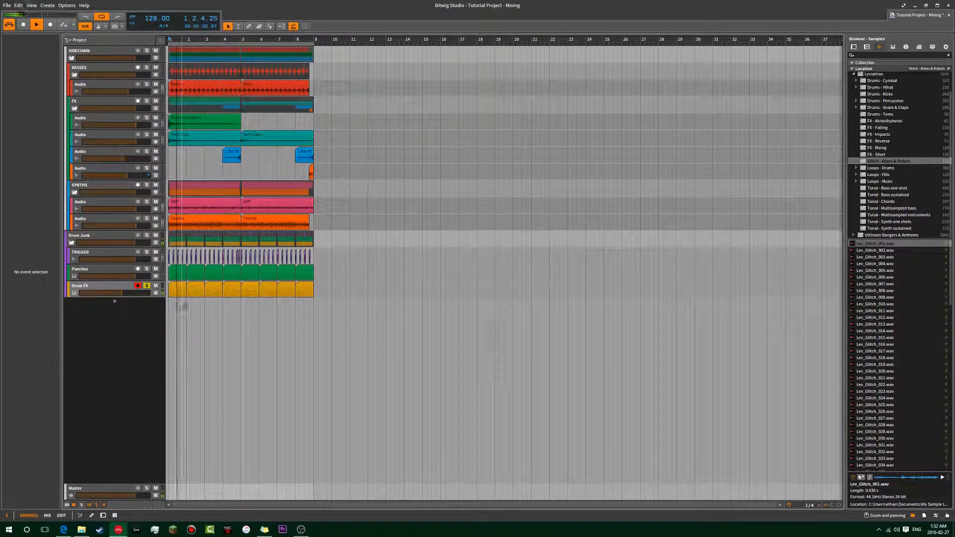
key(space)
click(128, 294)
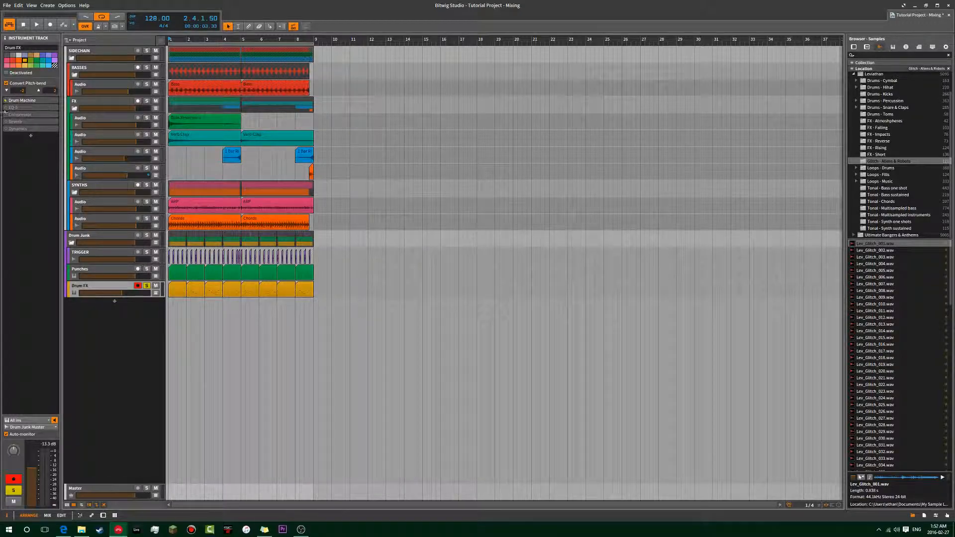
key(space)
key(space)
Delete the volume automation on the FX group's last audio track and hide its automation lane.
click(127, 171)
click(156, 176)
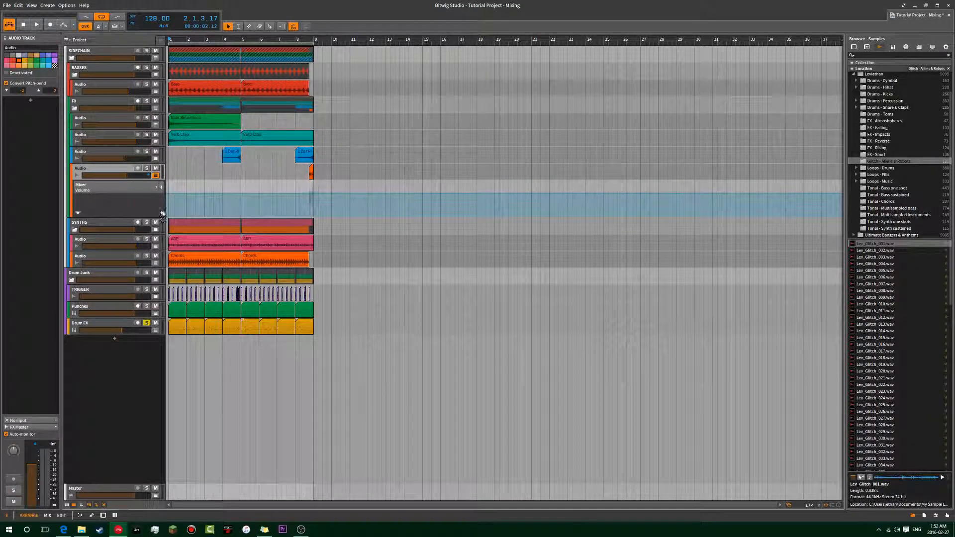
right_click(130, 176)
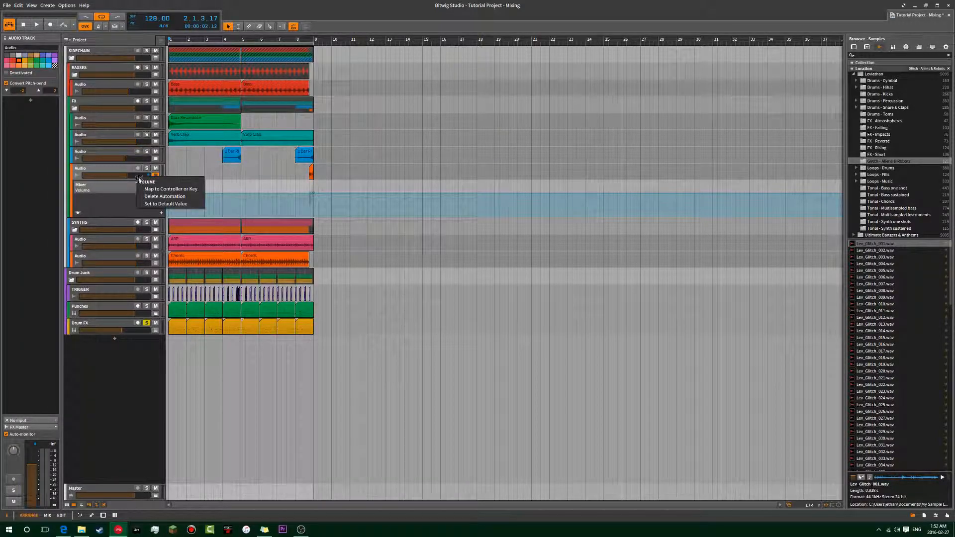
click(172, 198)
click(156, 176)
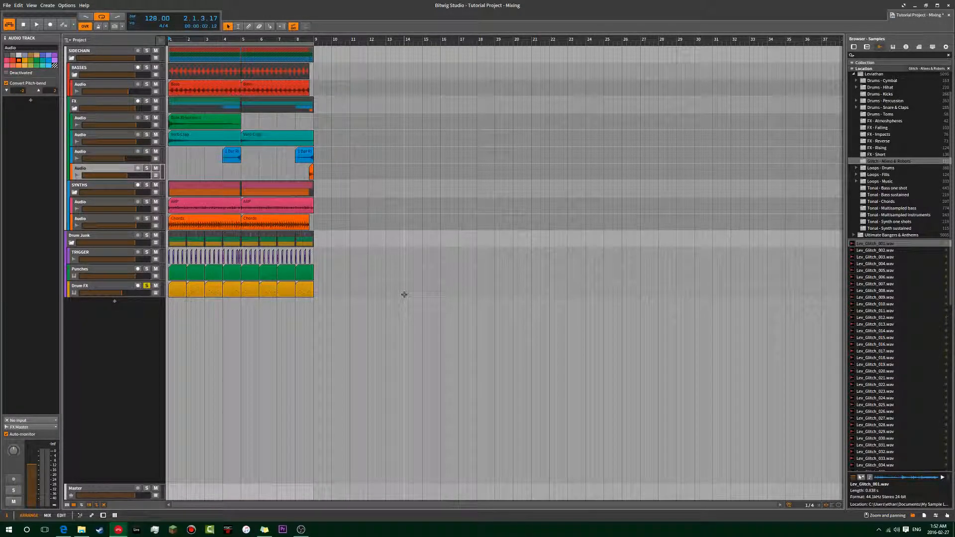
Open the Drum FX device chain, activate its EQ-5 and play the track from bar 1.
click(93, 237)
click(90, 285)
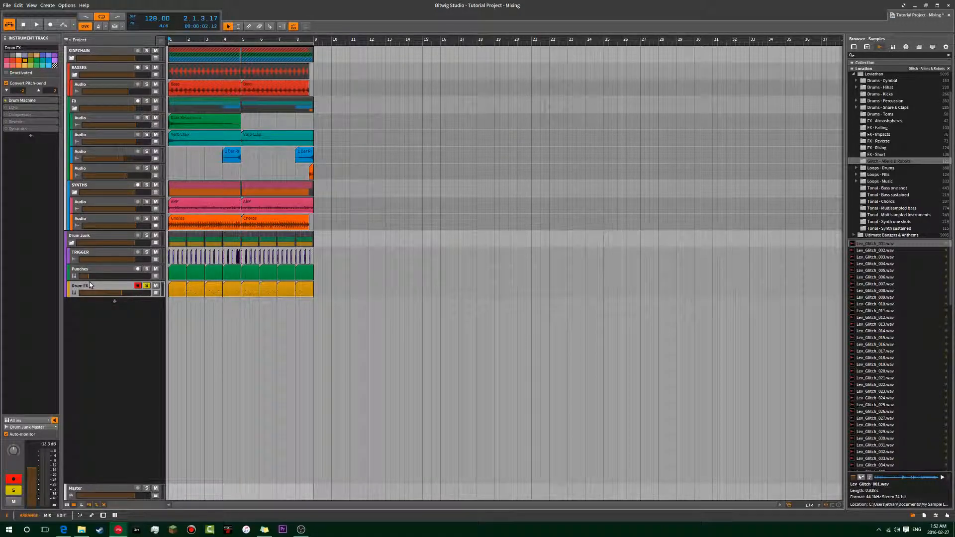
click(21, 108)
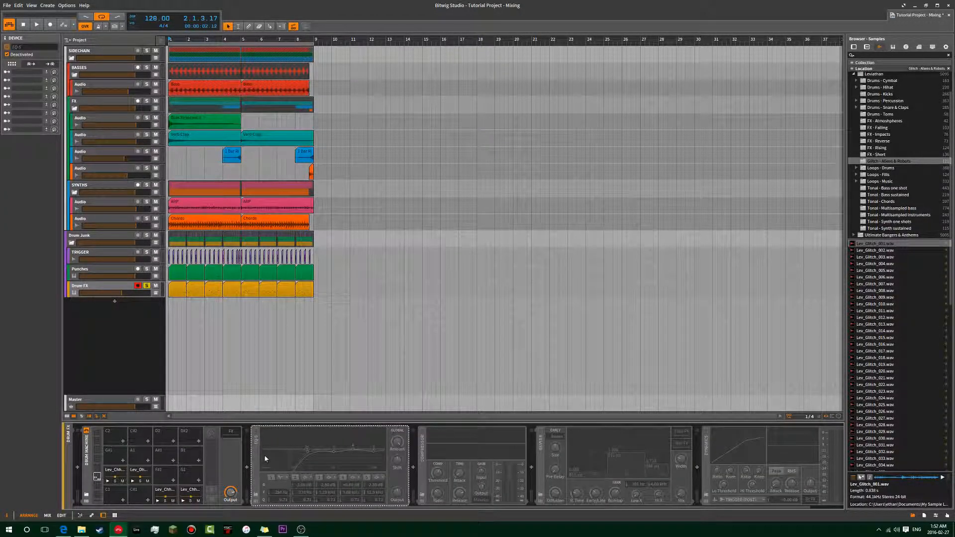
key(alt+a)
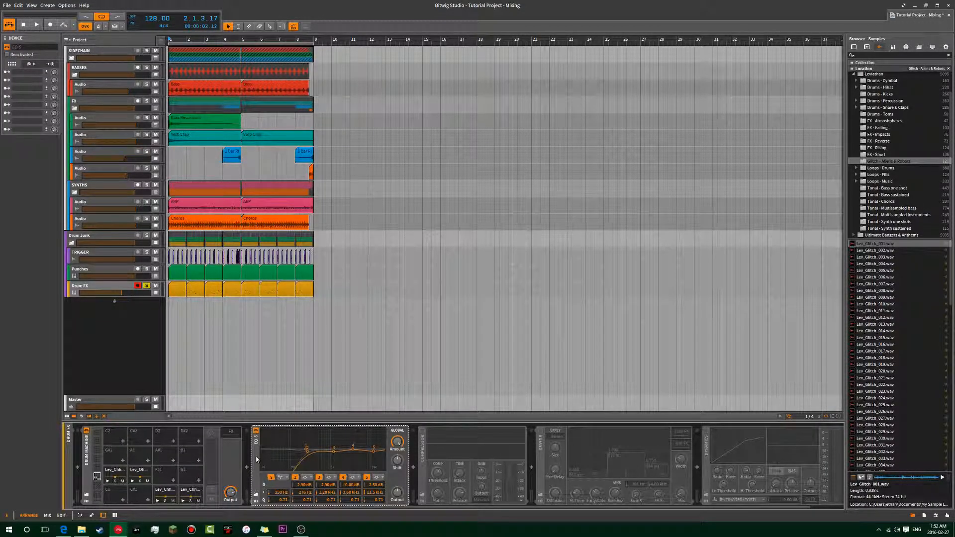
key(space)
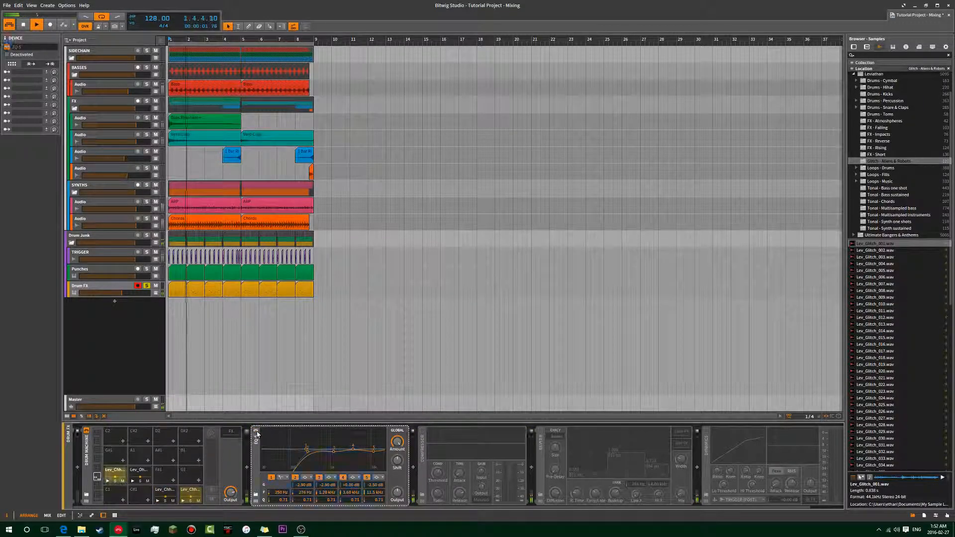
key(space)
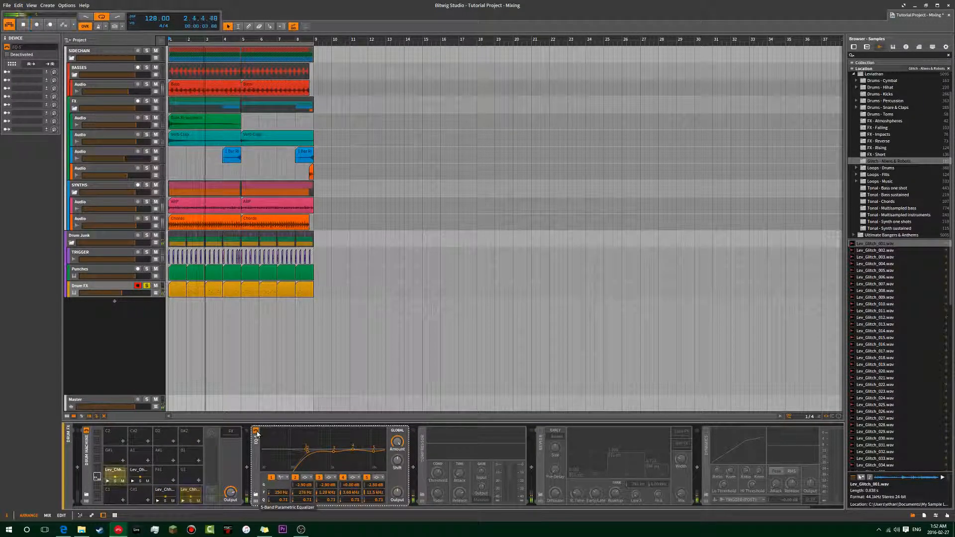
Activate the Compressor and the Reverb on Drum FX, playing the track from bar 1 after each.
click(422, 431)
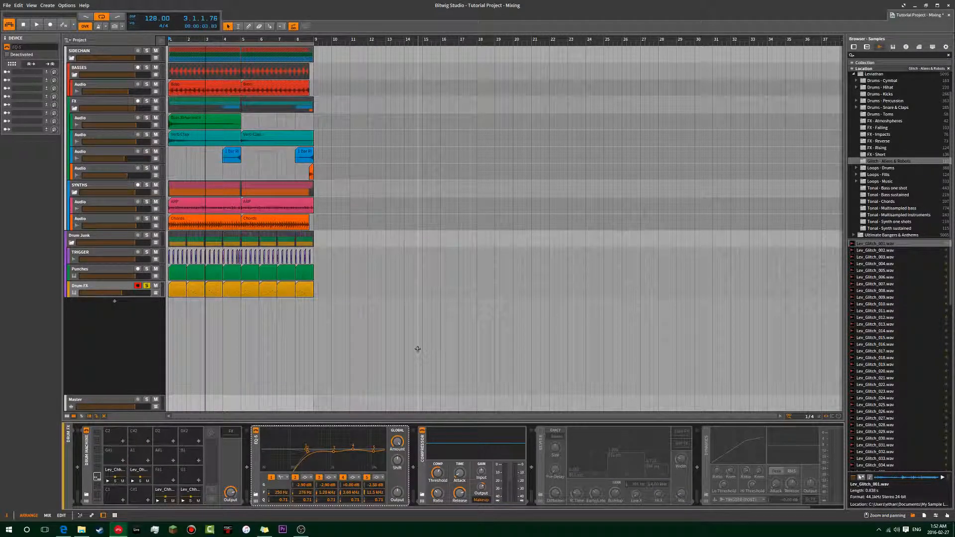
key(space)
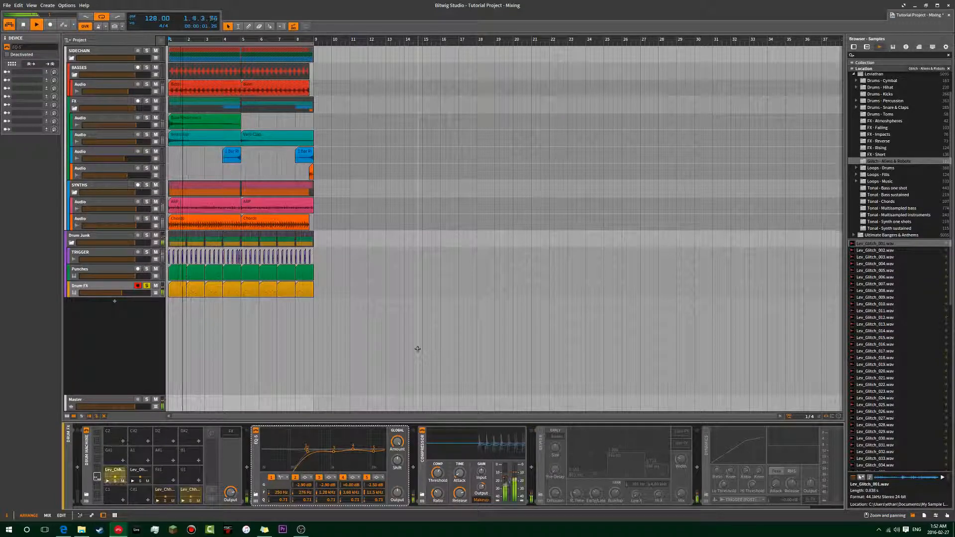
click(540, 431)
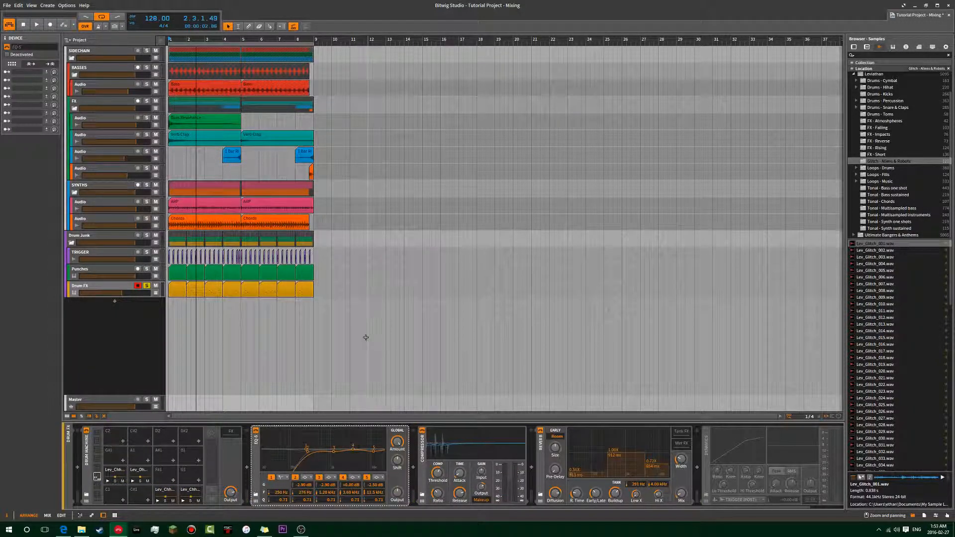
key(space)
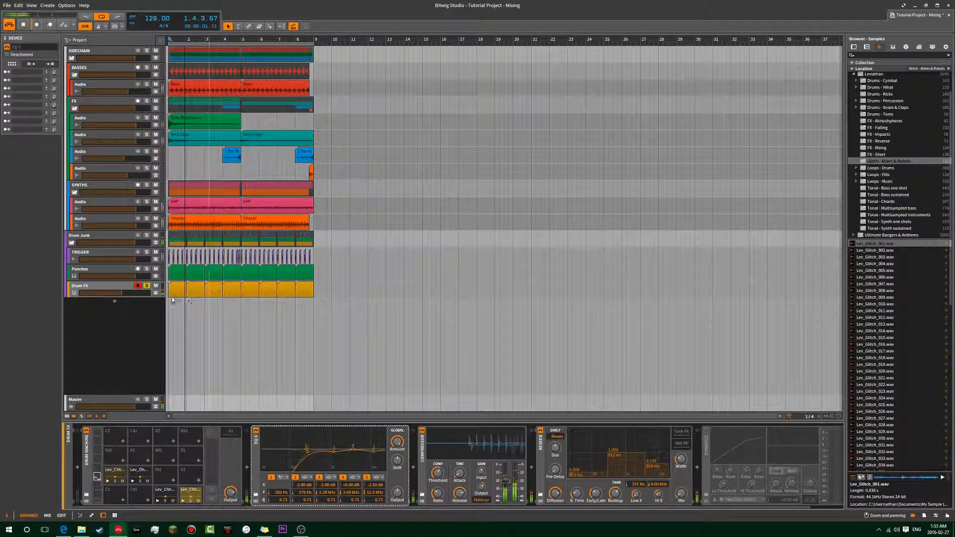
Activate the Dynamics device on Drum FX, play the track from bar 1 and select the device.
click(706, 430)
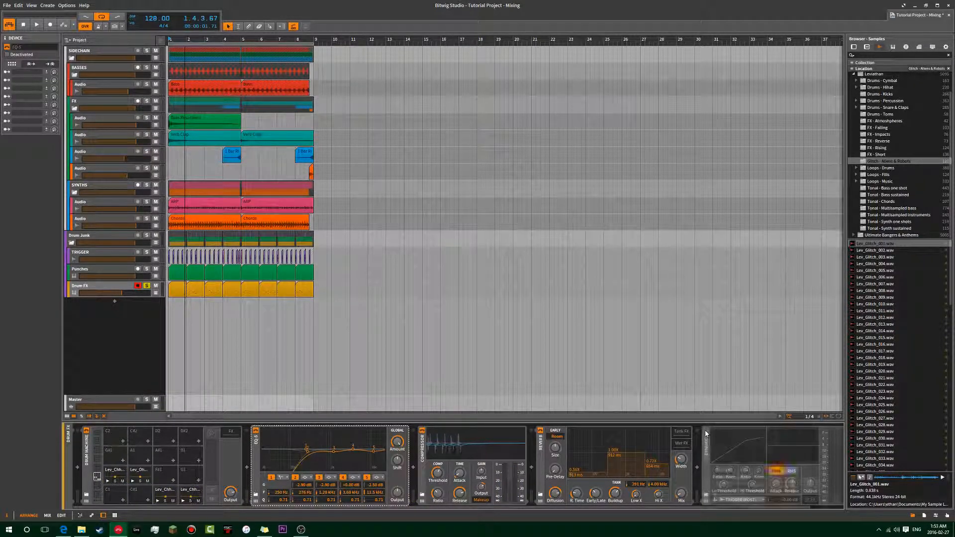
key(space)
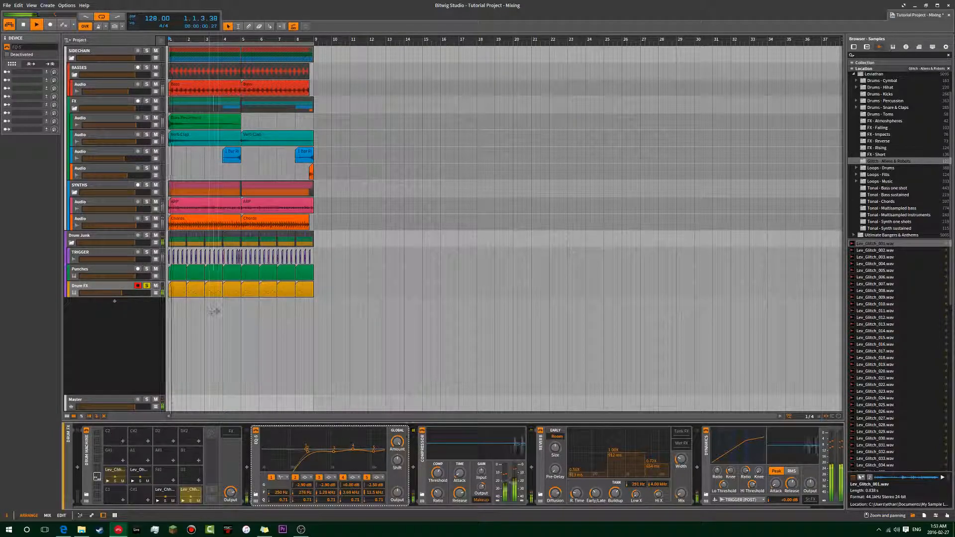
key(space)
click(708, 461)
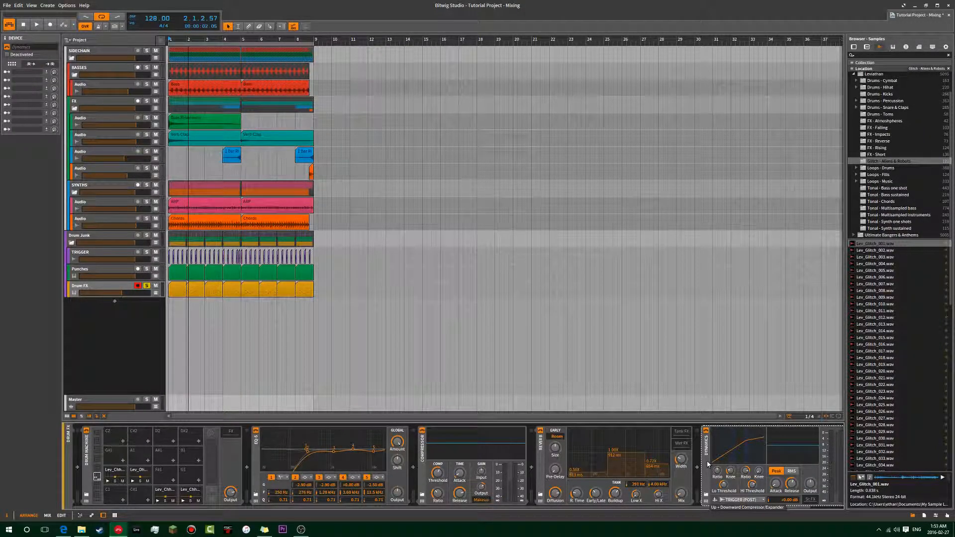
Solo the Punches track alongside Drum FX and play both drum tracks from bar 1.
click(170, 309)
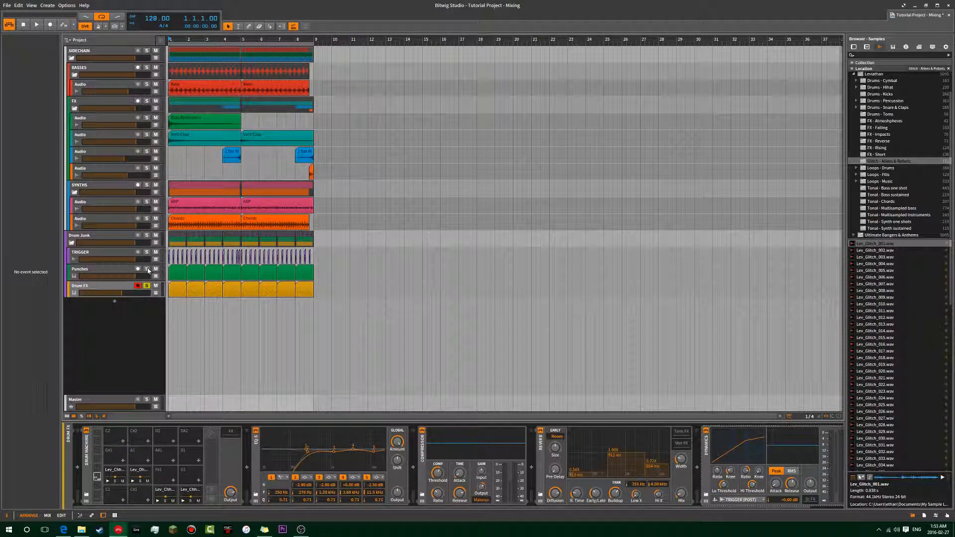
key(space)
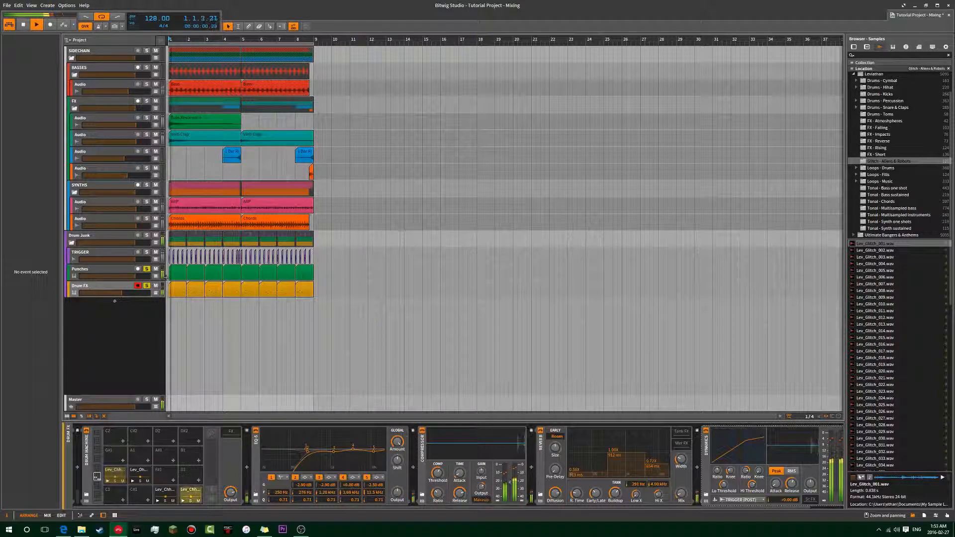
key(space)
key(space)
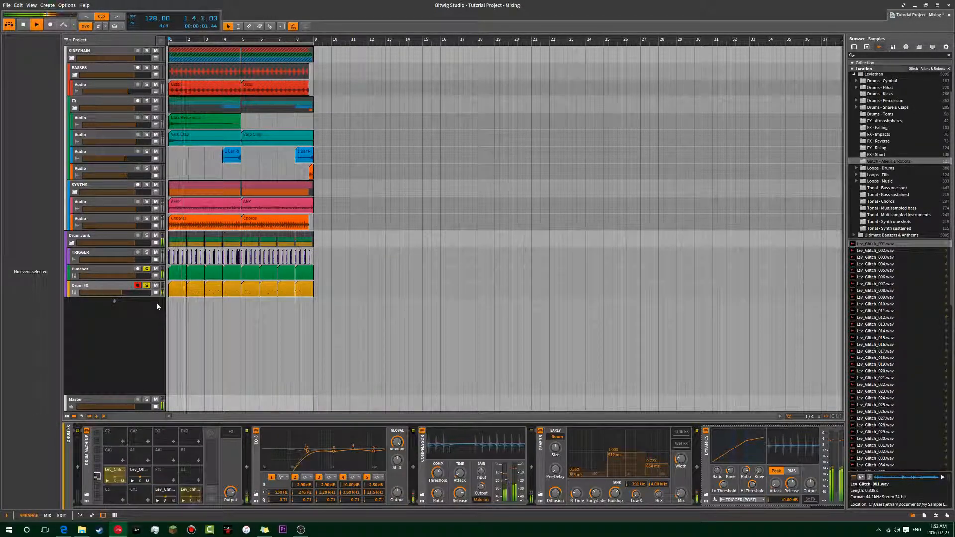
key(space)
key(space)
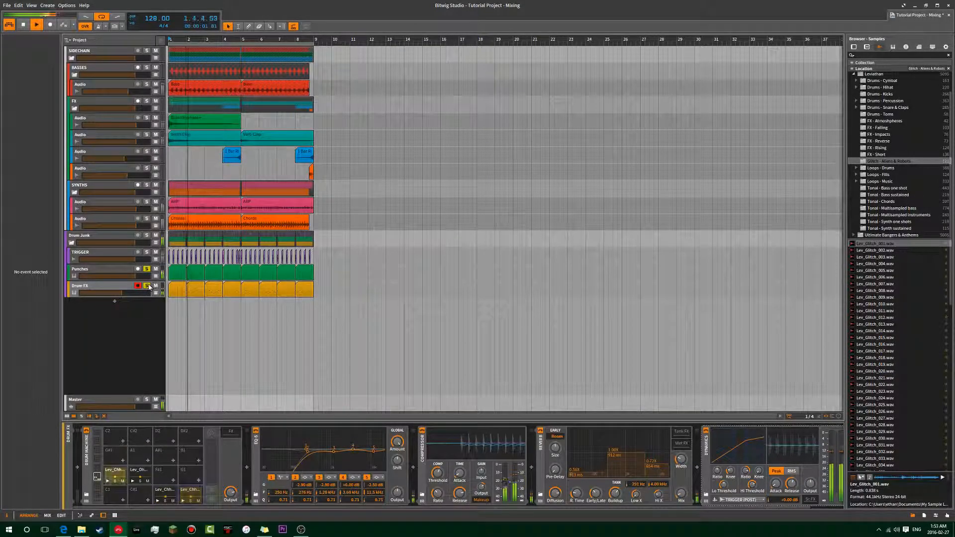
key(space)
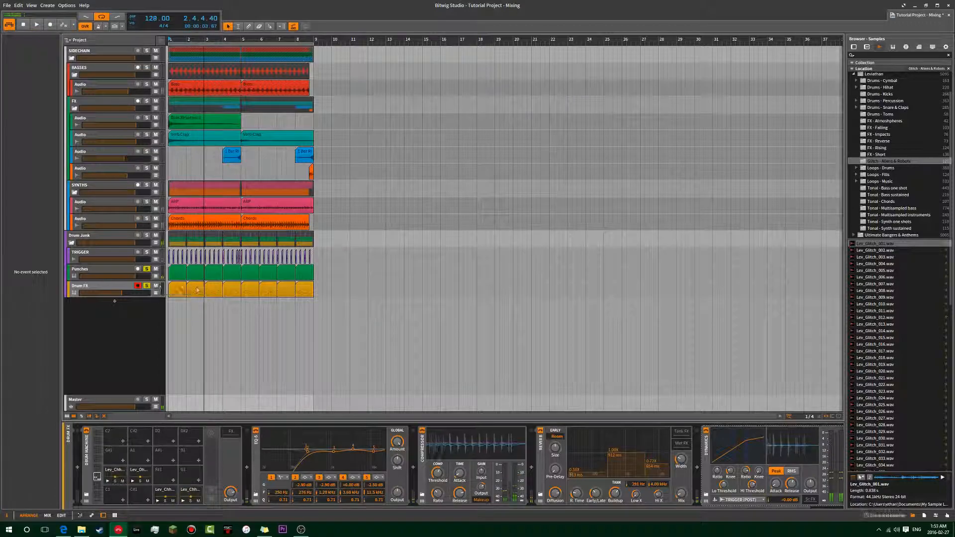
Open the Drum FX clip at bar 2 in the note editor and add a D#1 note at 2.4.4.
double_click(196, 290)
scroll(619, 416, down, 2)
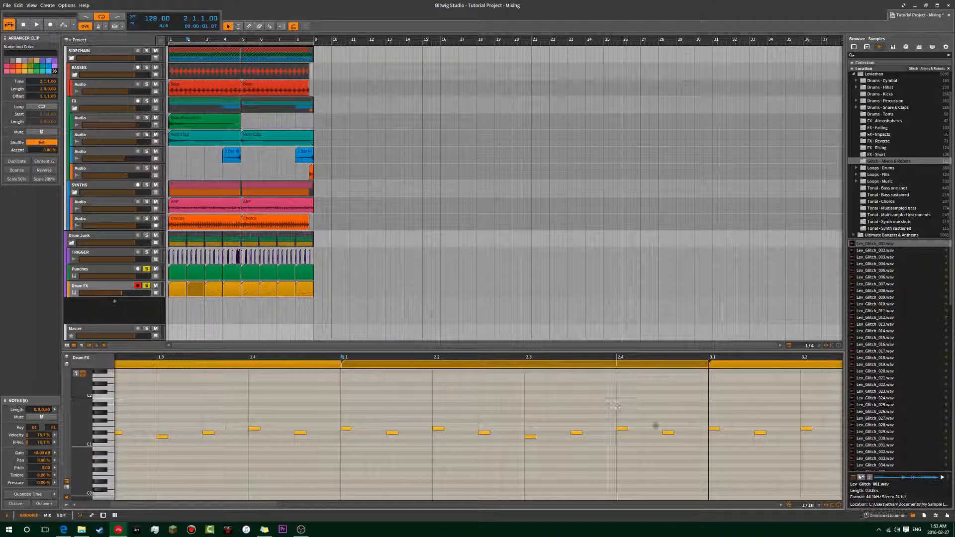
click(687, 431)
double_click(687, 431)
click(670, 432)
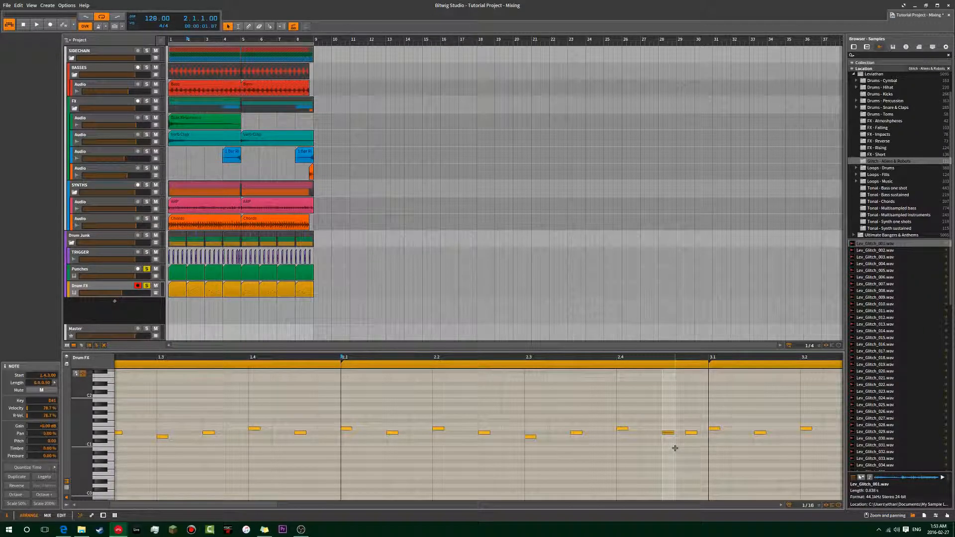
click(683, 443)
Try a duplicate of the Drum FX note at 2.4.3 moved down one semitone, play it, and delete the copy.
click(670, 433)
key(ctrl+d)
key(Down)
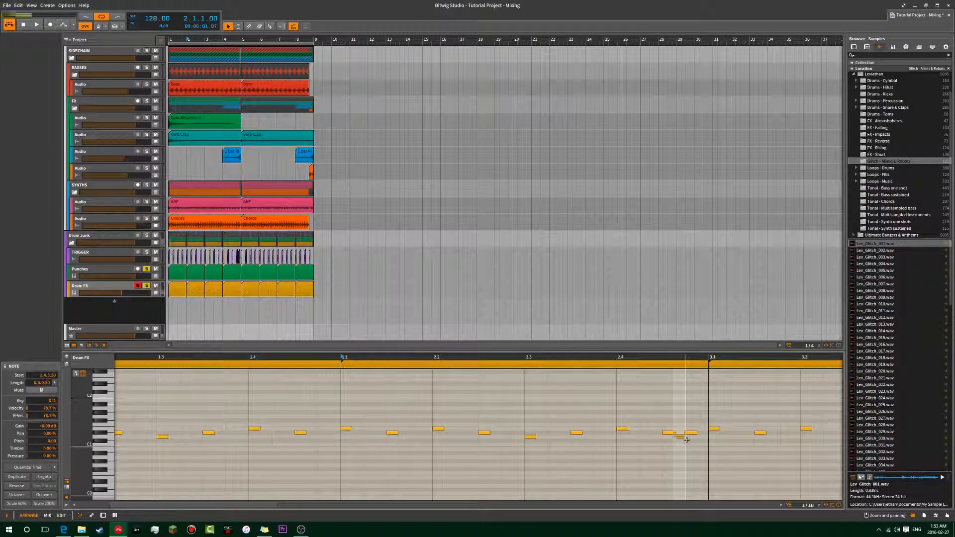
key(space)
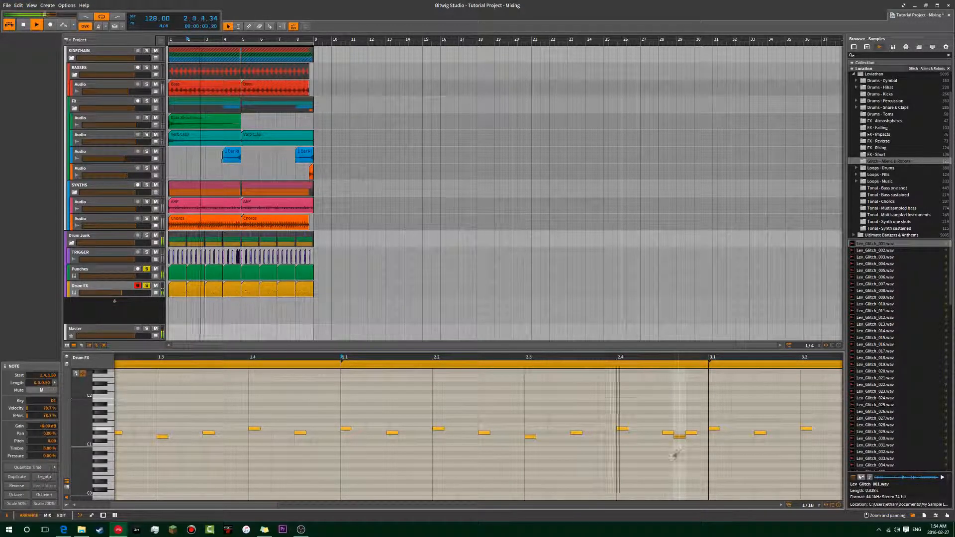
key(space)
key(Delete)
key(space)
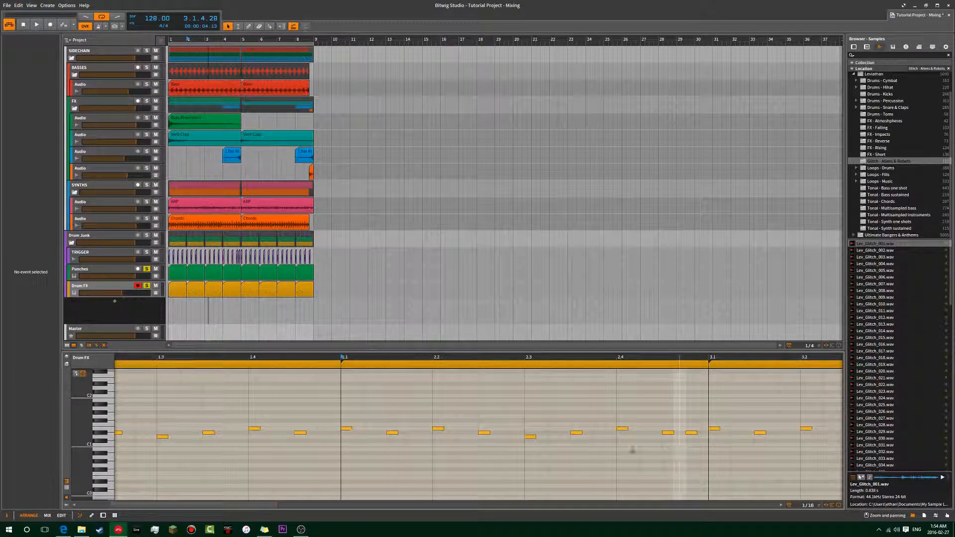
Lower the Drum FX note at 2.4.4 by one semitone to D1 and play it back.
click(691, 432)
key(Down)
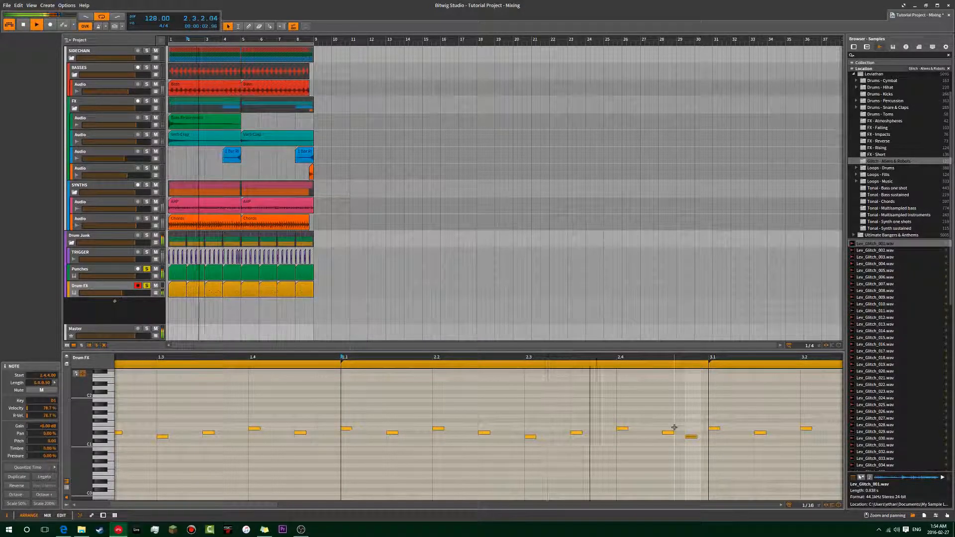
key(space)
Delete the Drum FX clips from bar 3 onward and duplicate the first two clips three times to fill bars 3 to 8.
drag(313, 304, 216, 297)
key(Delete)
click(197, 294)
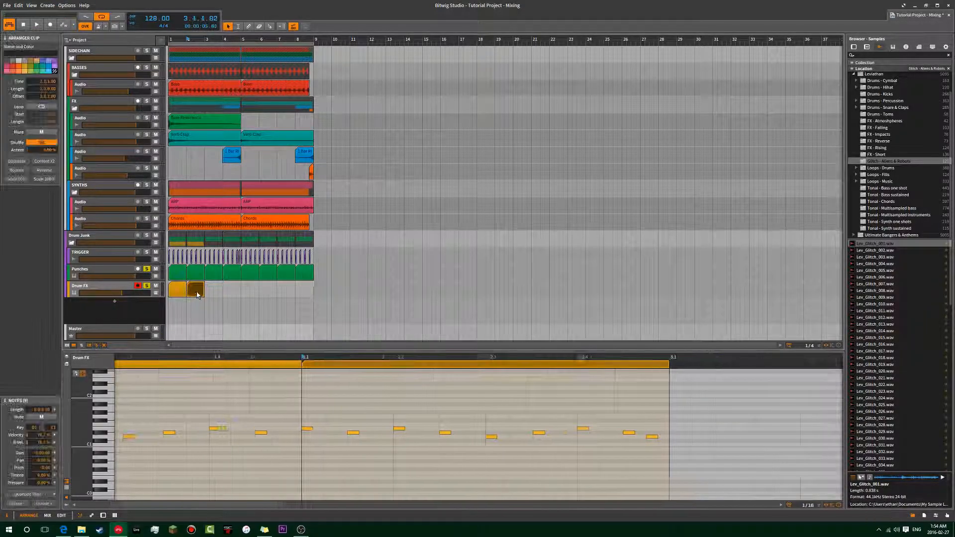
shift+click(182, 293)
key(ctrl+d)
key(ctrl+d)
key(ctrl+d)
click(168, 298)
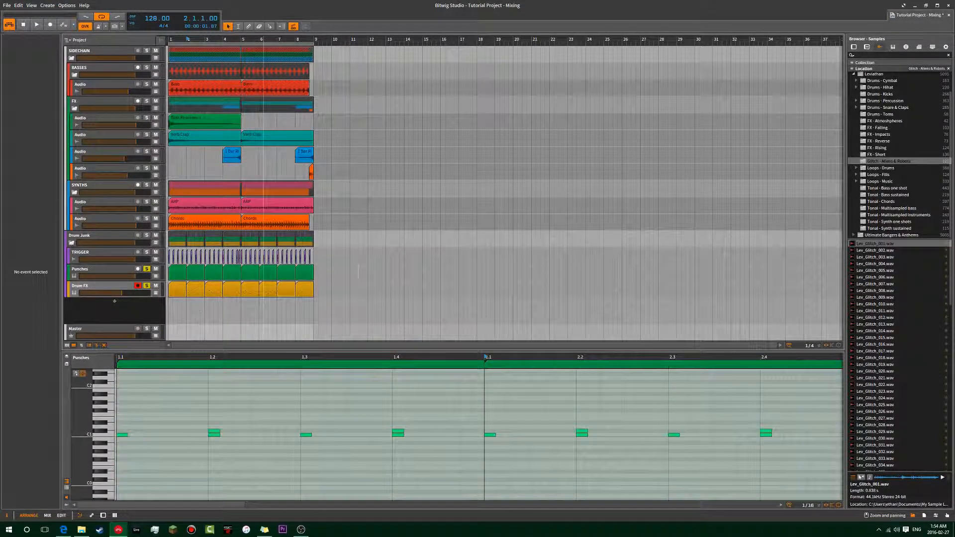
Unsolo the Drum FX and Punches tracks and play the full mix from bar 1.
click(147, 287)
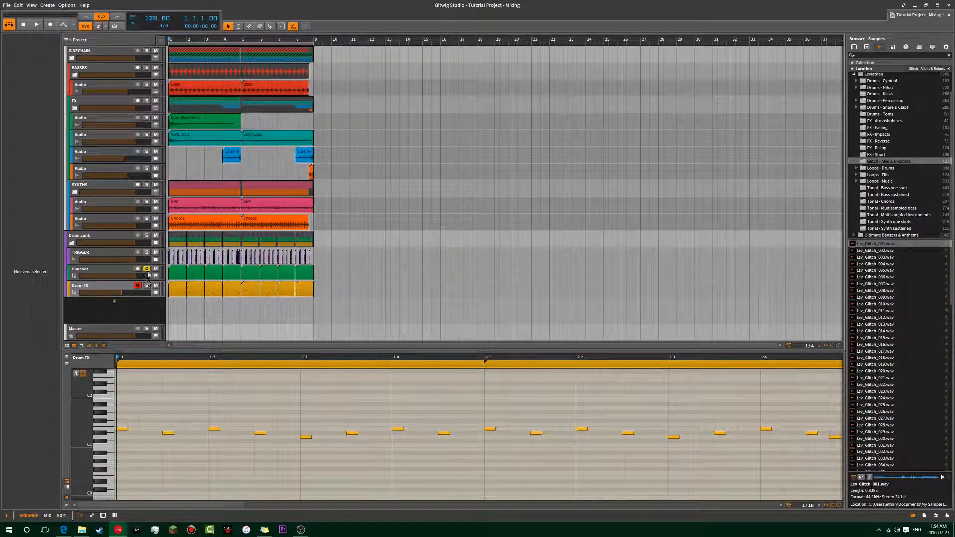
click(168, 158)
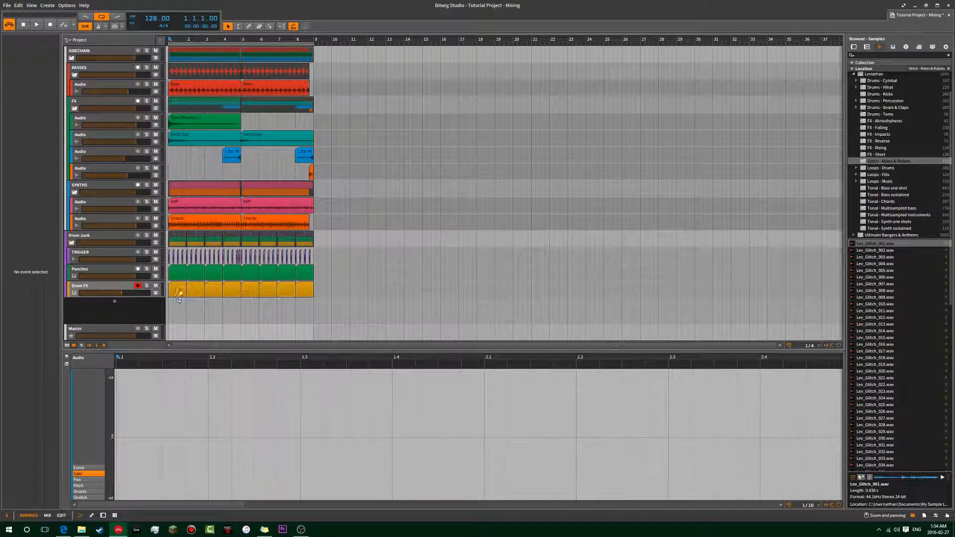
click(104, 285)
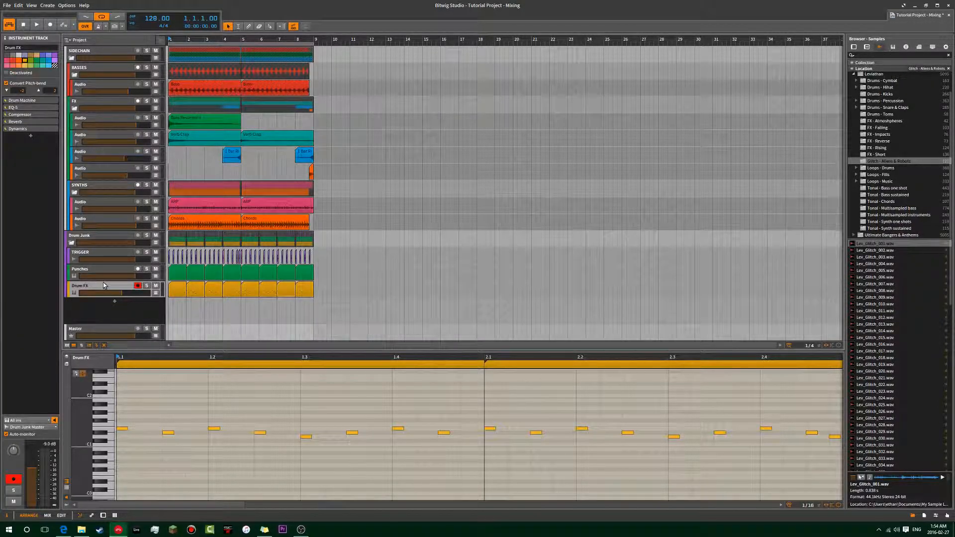
click(99, 271)
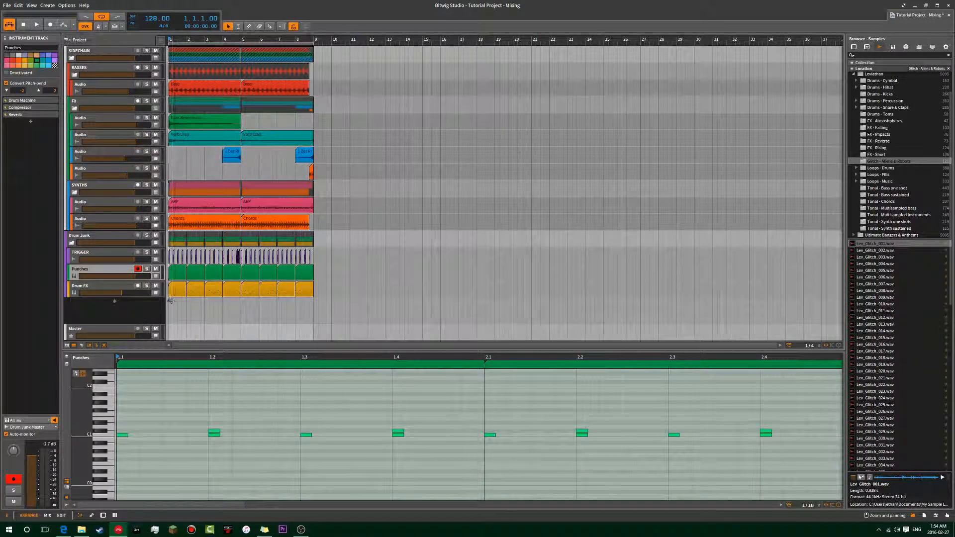
click(167, 300)
key(space)
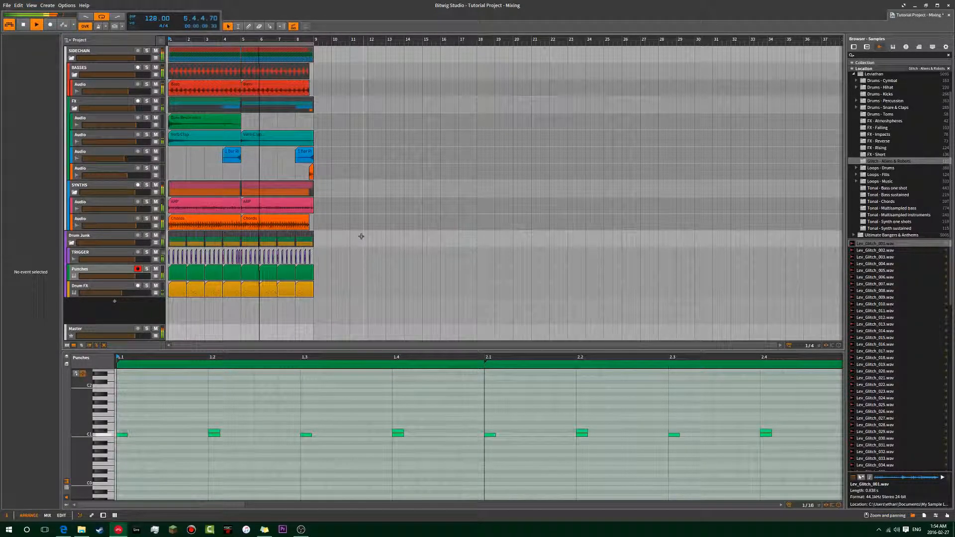
Replace the Drum FX clip at bar 4 with a duplicate of the bar 3 clip and stop playback.
click(234, 291)
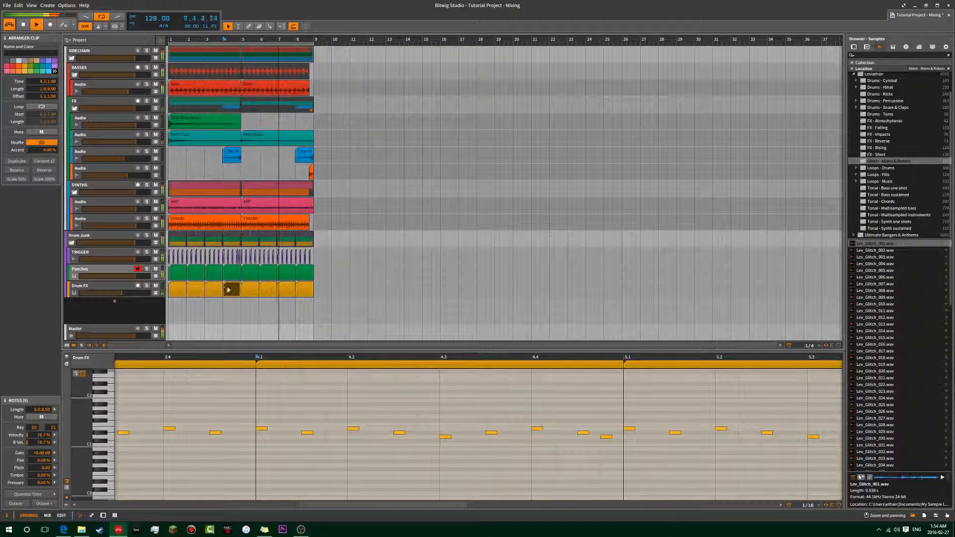
key(Delete)
click(213, 292)
key(ctrl+d)
click(421, 249)
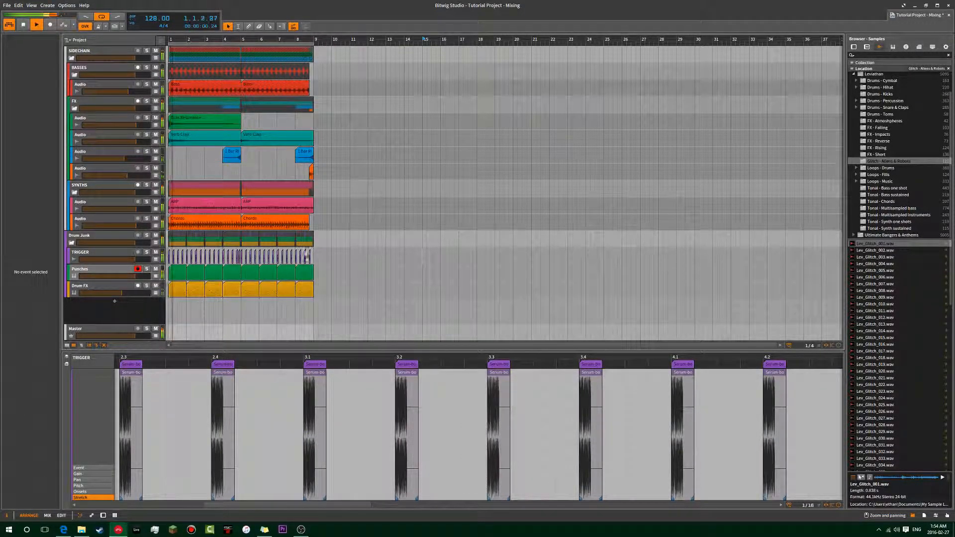
key(space)
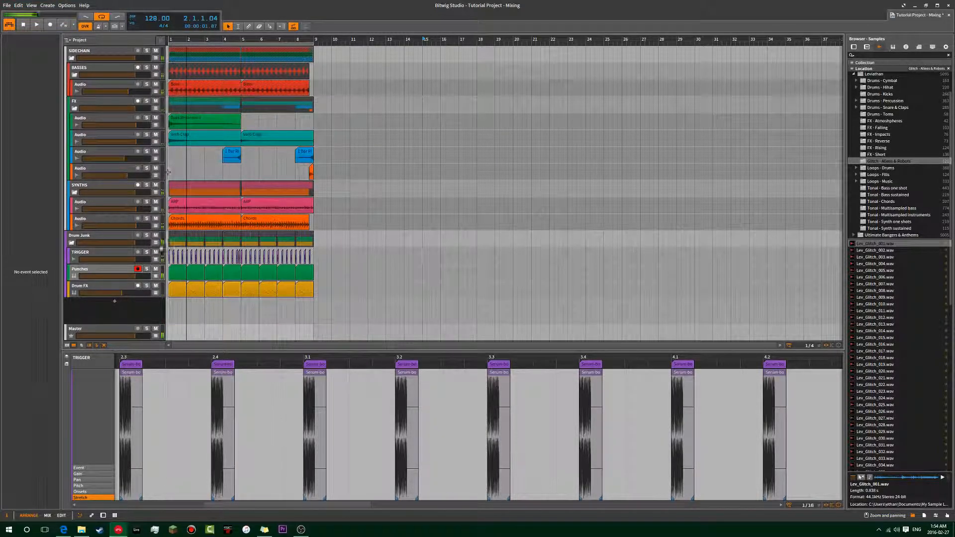
Return the play position to bar 1 and show the Master track's device chain.
click(144, 282)
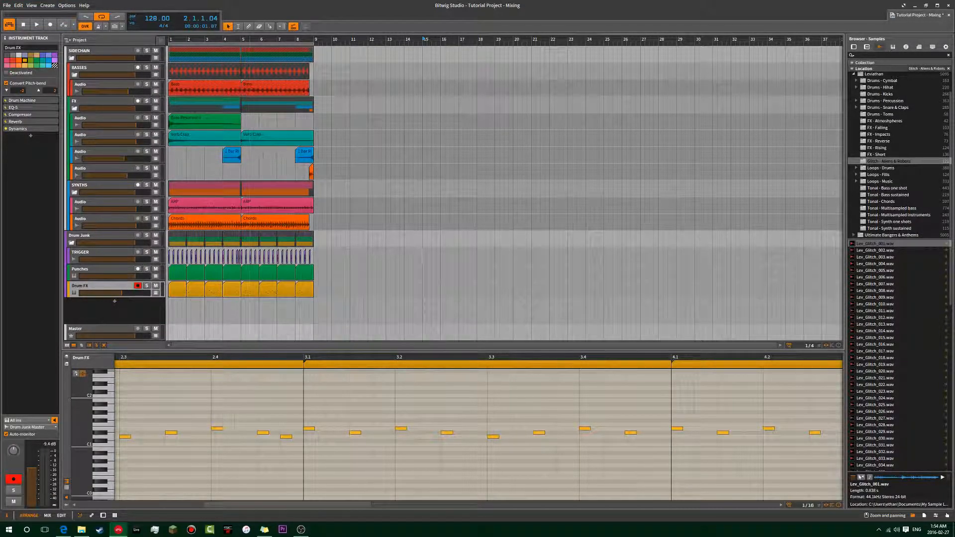
click(170, 316)
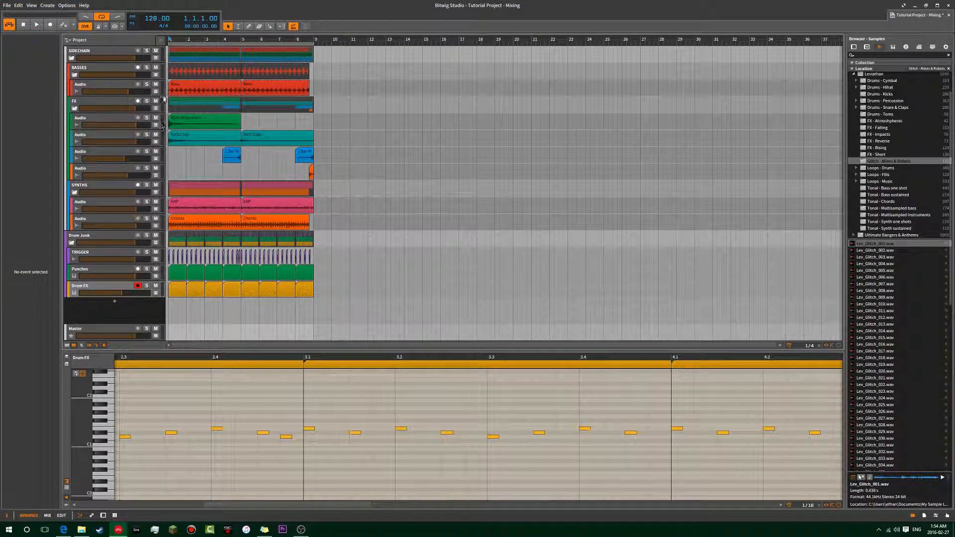
click(108, 327)
key(d)
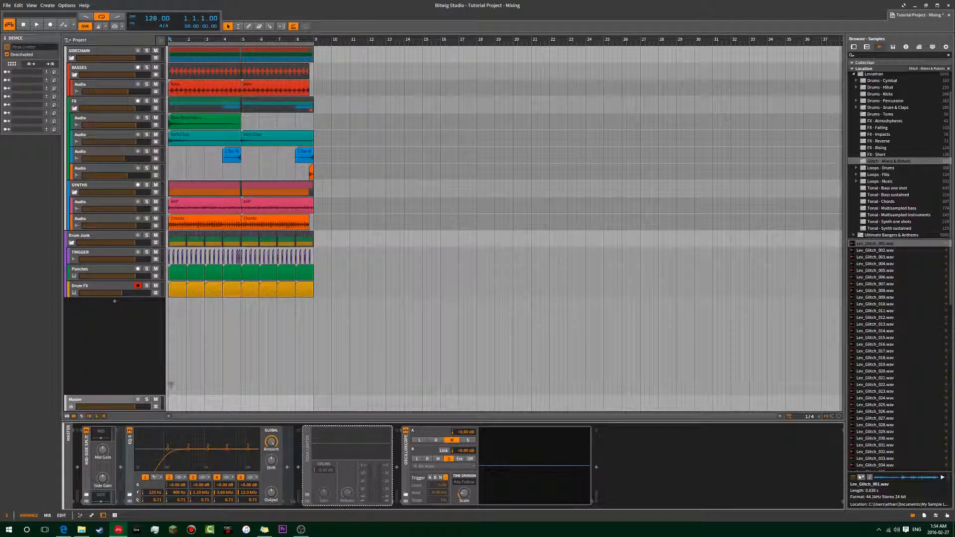
Collapse the side chain's EQ-5, switch through the Mid-Side Split's mid and side chains, and expand the EQ-5 again.
click(133, 450)
click(134, 451)
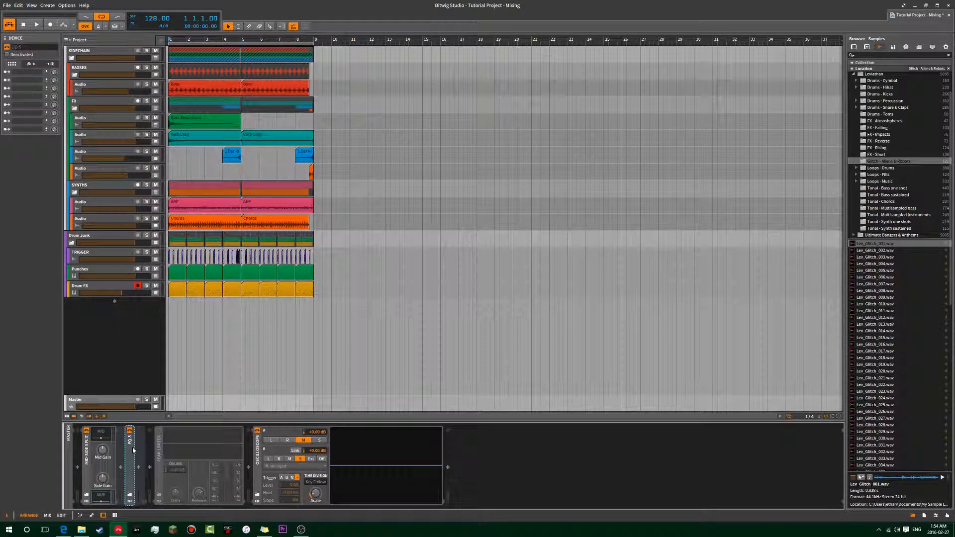
click(103, 438)
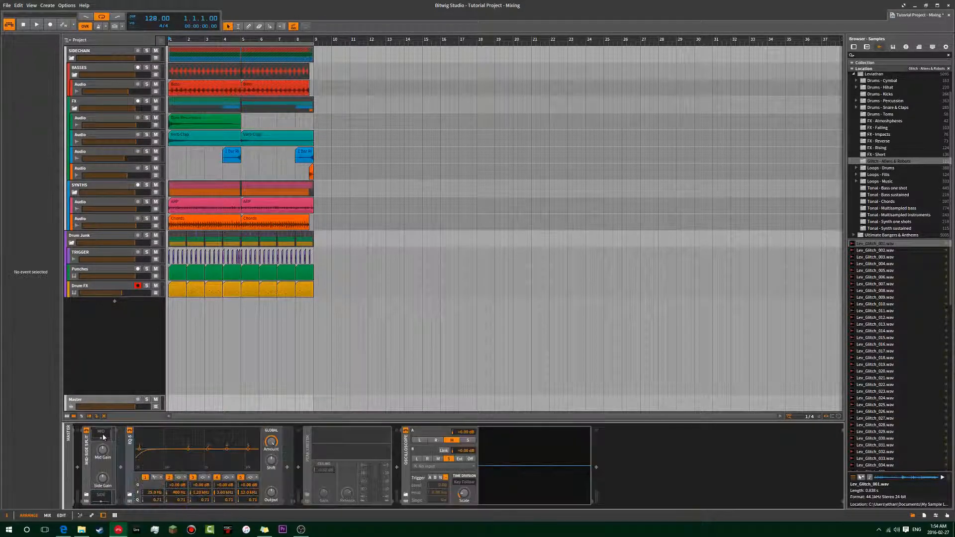
click(103, 437)
click(103, 437)
click(103, 438)
click(101, 500)
click(100, 500)
click(100, 500)
double_click(132, 455)
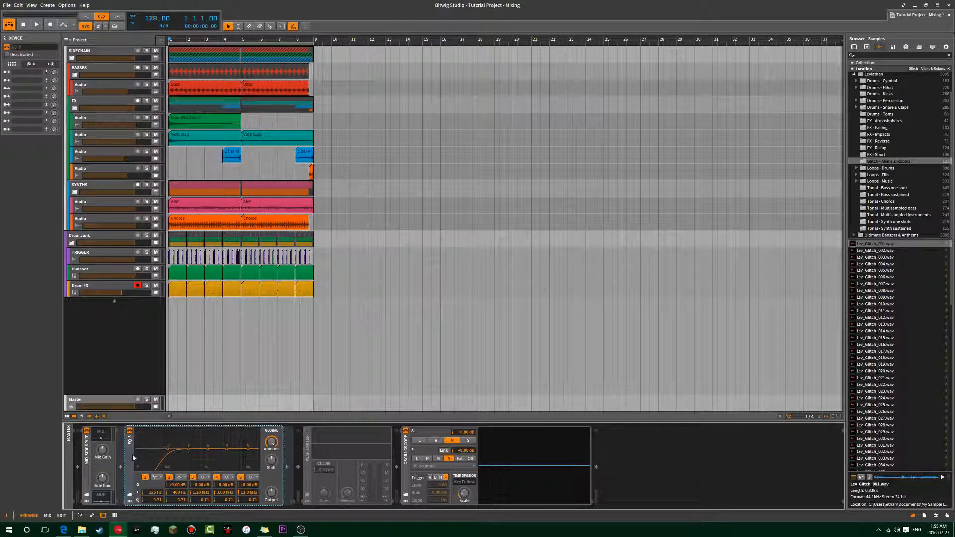
Show the Mid-Side Split's mid chain EQ-5, hide it, and reopen the side chain for comparison.
click(102, 438)
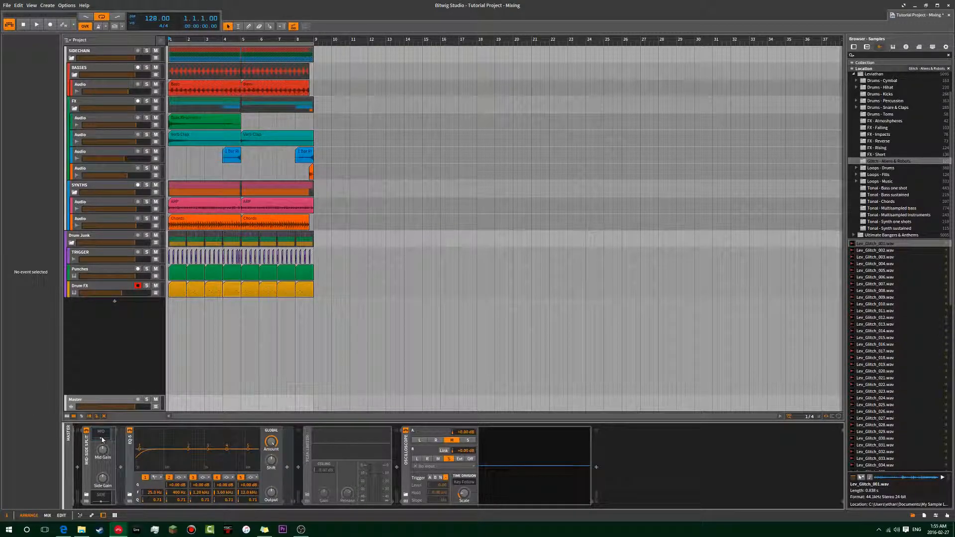
click(102, 437)
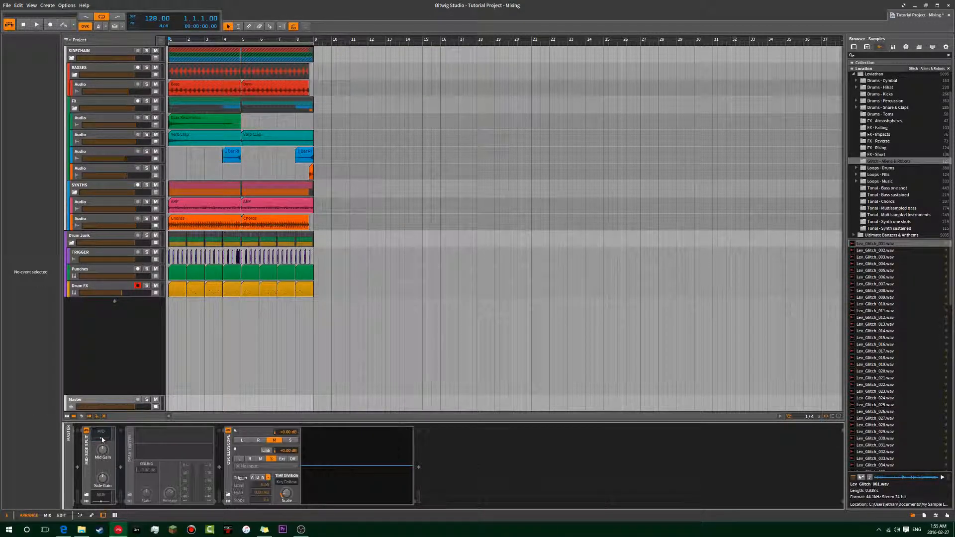
click(102, 496)
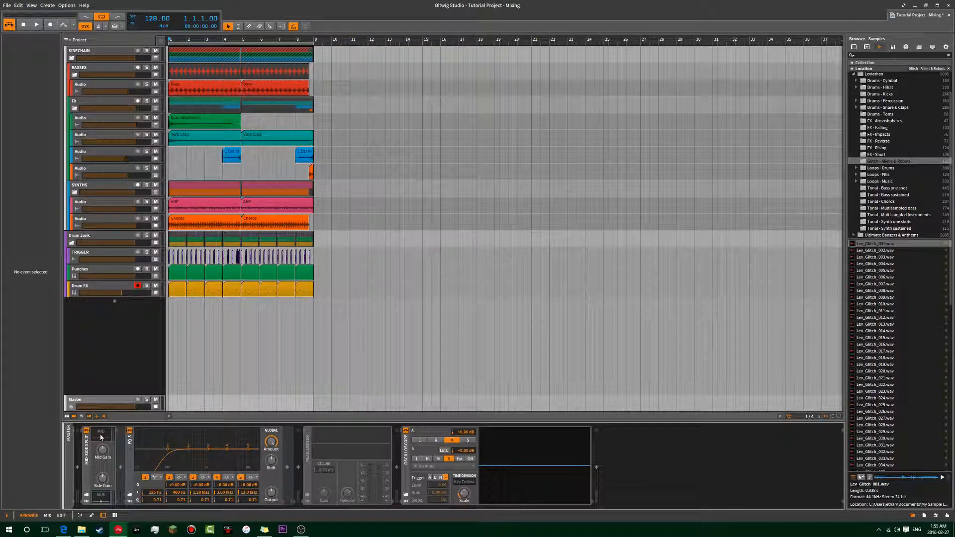
click(100, 437)
click(101, 437)
click(101, 437)
click(94, 442)
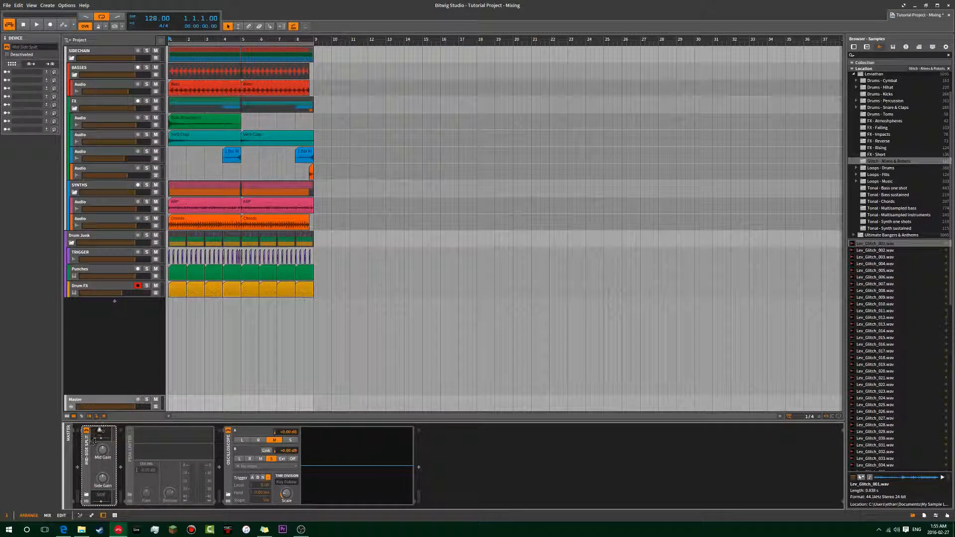
click(101, 500)
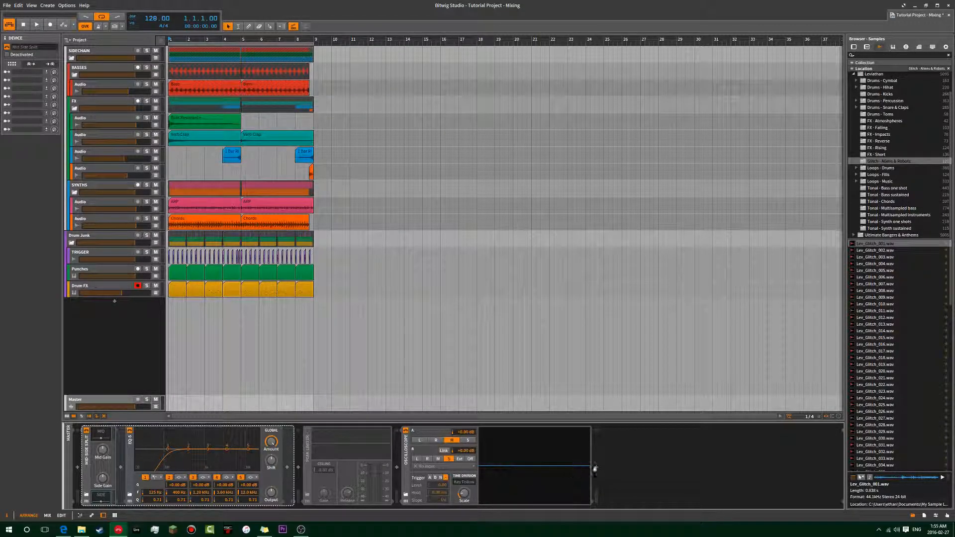
Search for "mid" among the devices insertable after the Oscilloscope, and close the browser without inserting anything.
click(596, 467)
text(mid)
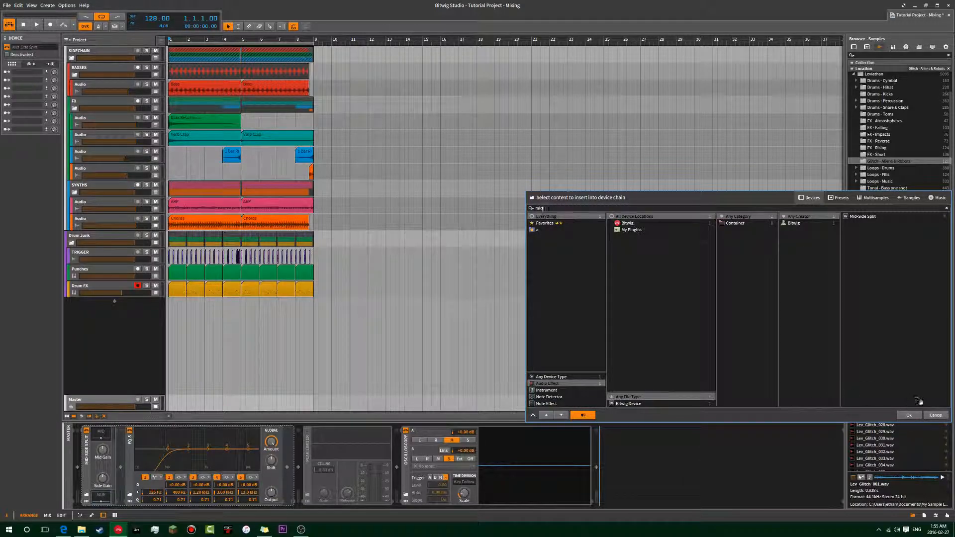
mouse_move(736, 200)
mouse_down()
mouse_move(599, 187)
mouse_move(606, 149)
mouse_move(691, 239)
mouse_move(721, 247)
mouse_move(741, 197)
mouse_up()
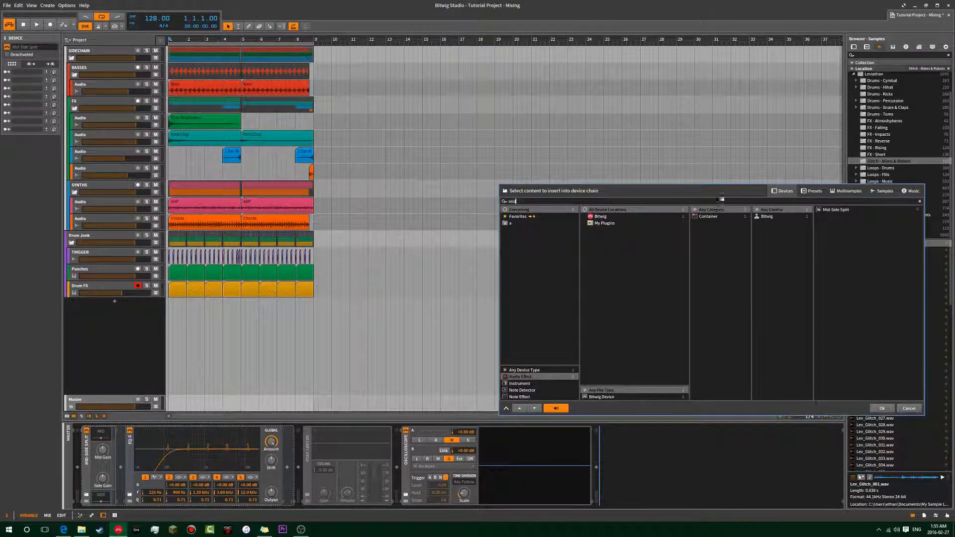
click(910, 409)
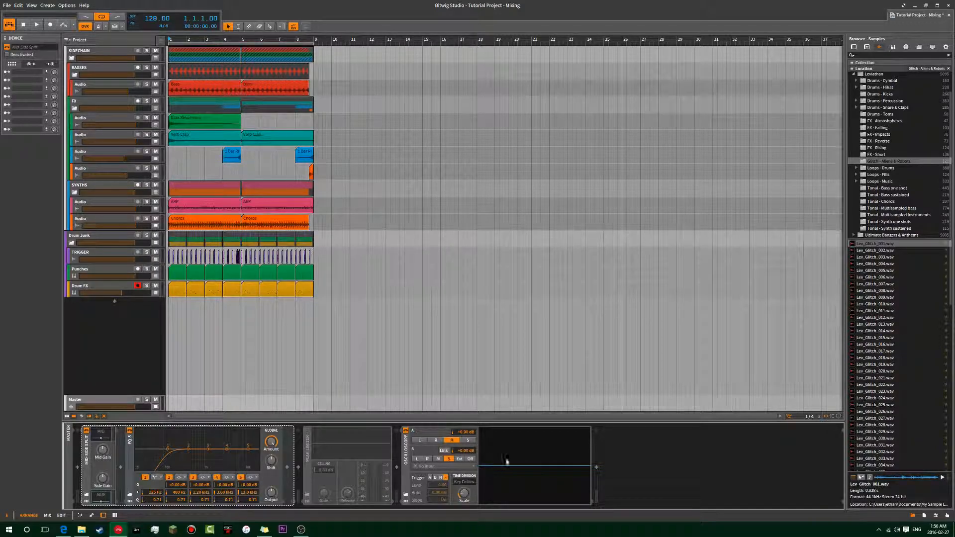
Select the Mid-Side Split and examine the filter curve in its side chain, followed by the one in its mid chain.
click(86, 447)
click(101, 499)
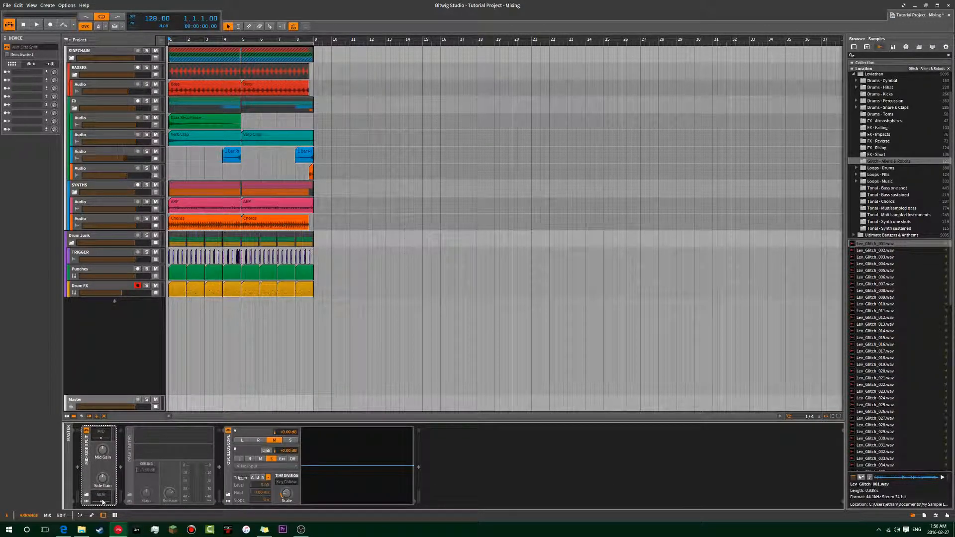
click(102, 500)
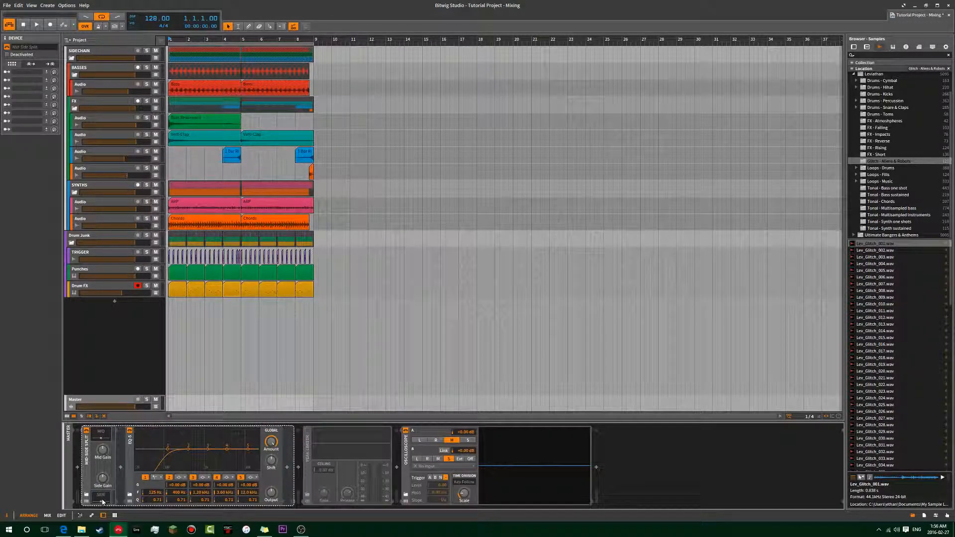
click(102, 500)
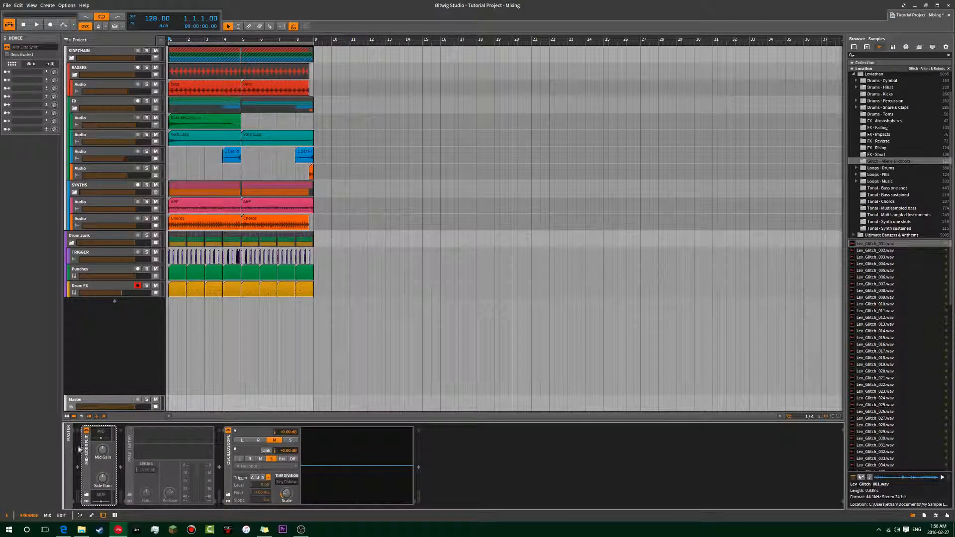
click(98, 438)
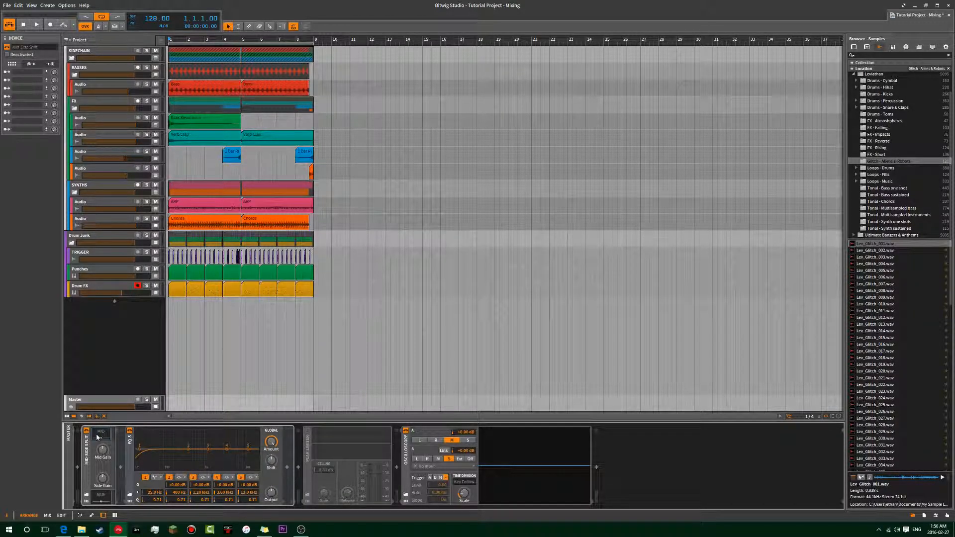
click(98, 437)
click(98, 438)
click(102, 436)
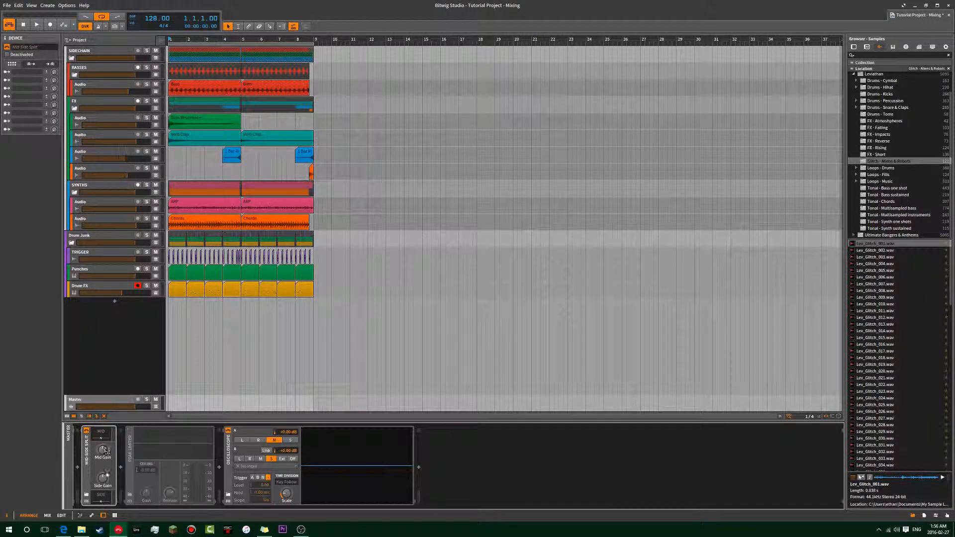
Review the low-cut EQ-5 settings of the side and mid chains, close both chains and select the Mid-Side Split.
click(104, 490)
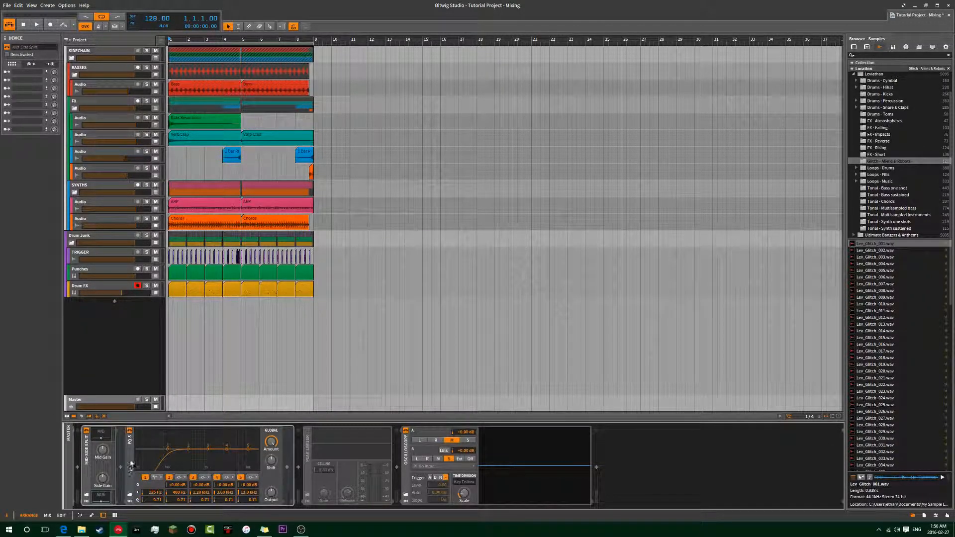
click(101, 497)
click(100, 497)
click(99, 497)
click(100, 496)
click(106, 434)
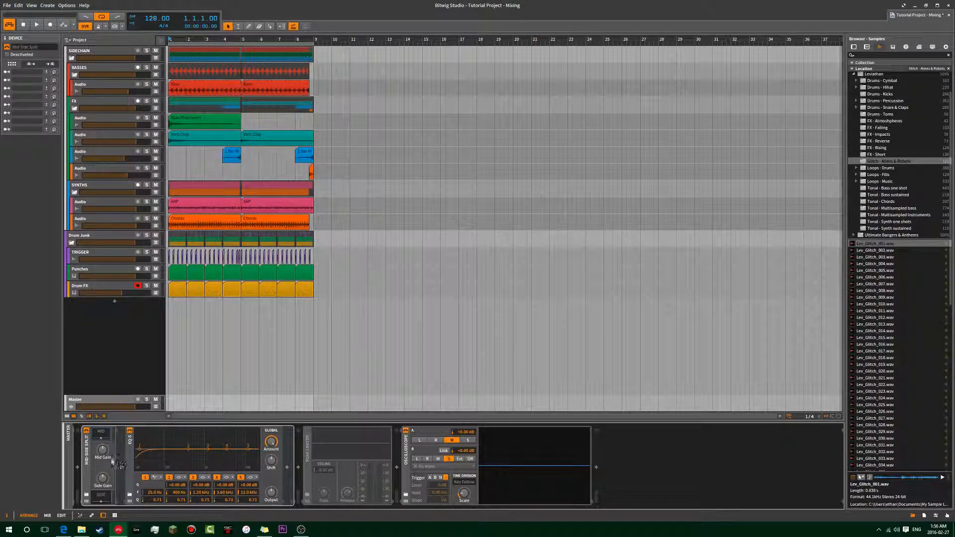
click(99, 435)
click(100, 435)
click(100, 436)
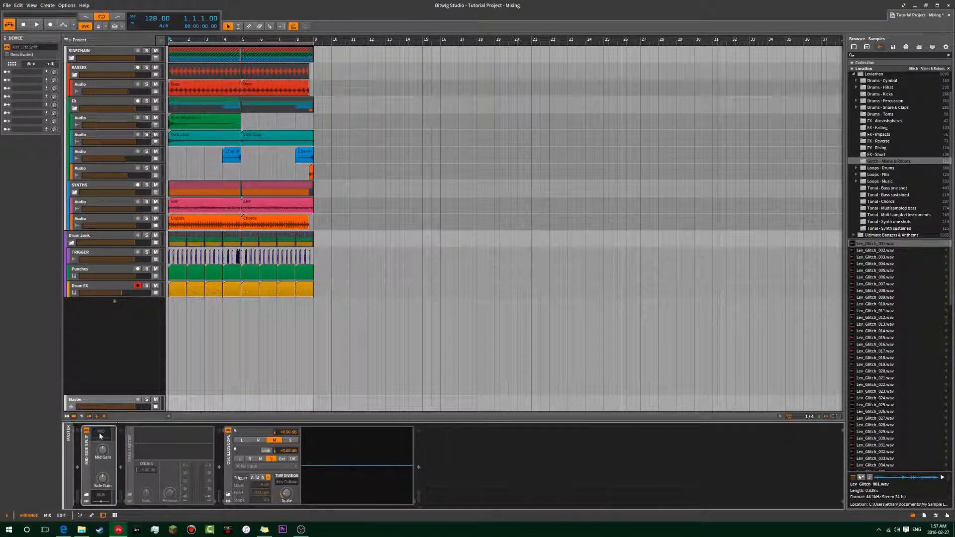
click(165, 313)
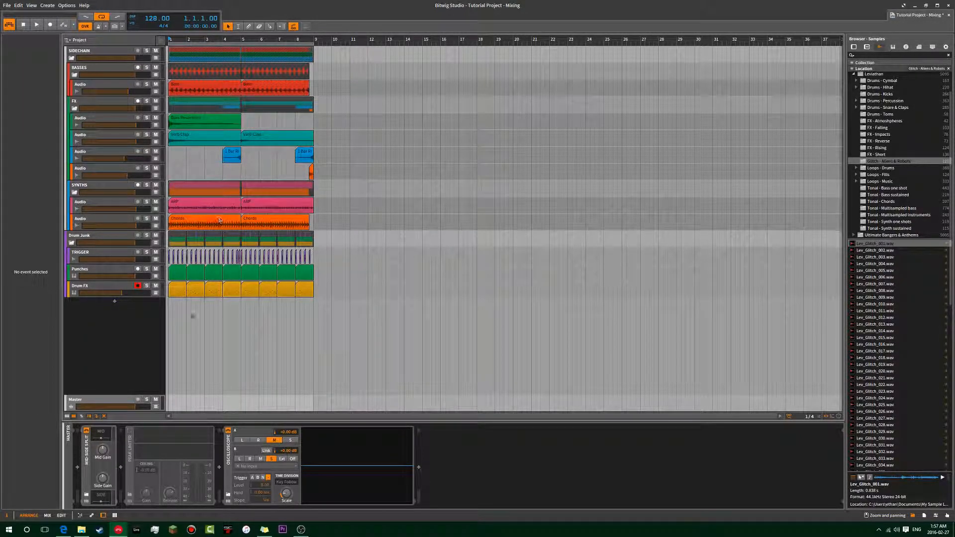
click(106, 455)
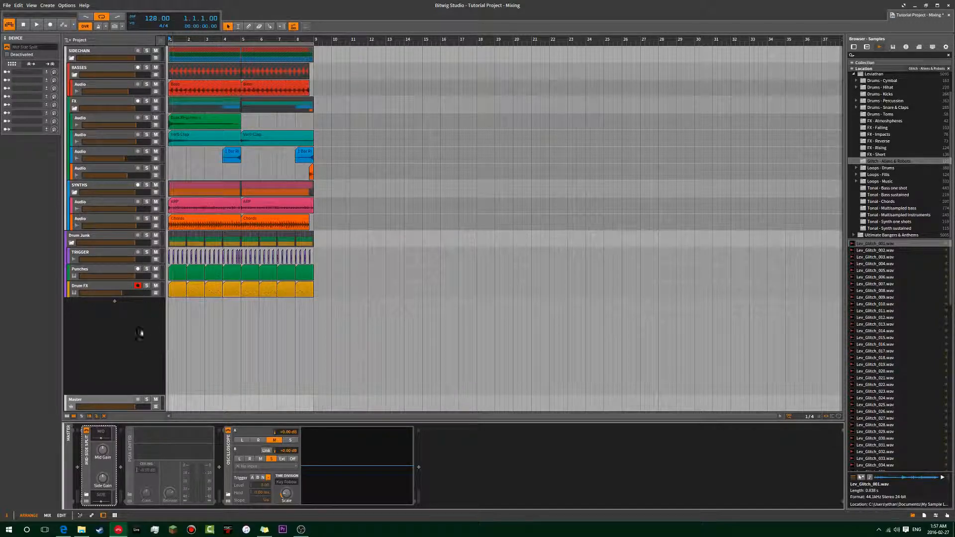
Select the Peak Limiter on the Master track and compare the EQ-5 in the Mid-Side Split's mid chain with its side chain.
click(121, 405)
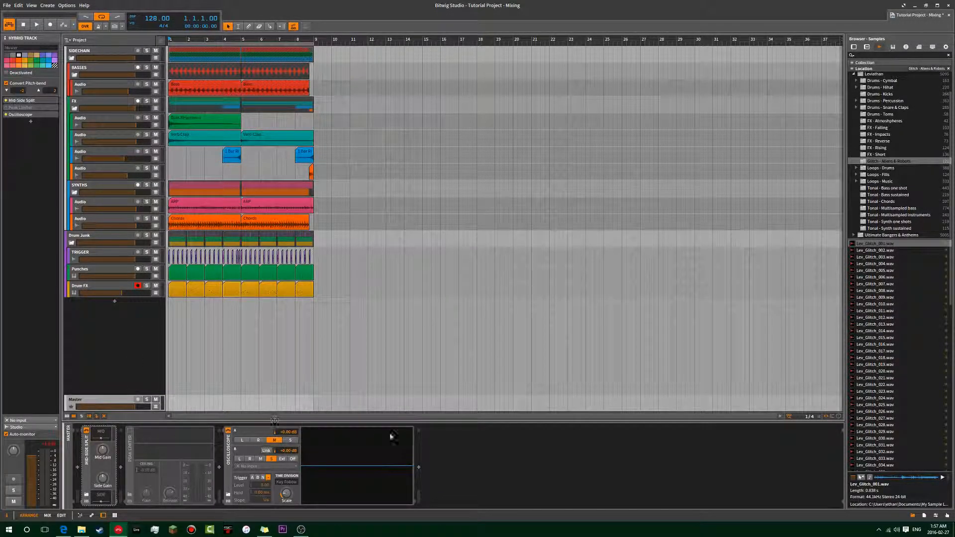
click(128, 450)
click(101, 432)
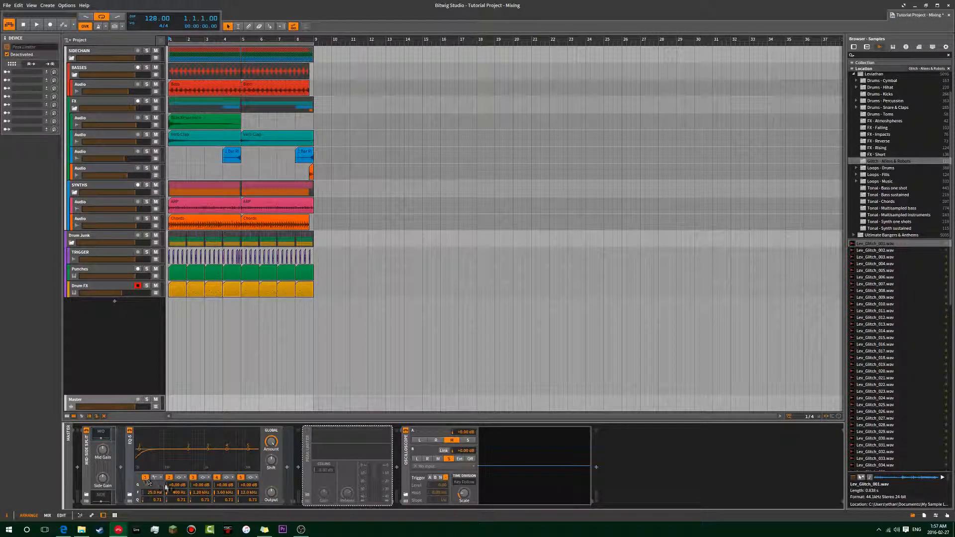
click(101, 432)
click(105, 495)
Activate the Peak Limiter on the Master track and return the playback position to bar 1.
key(space)
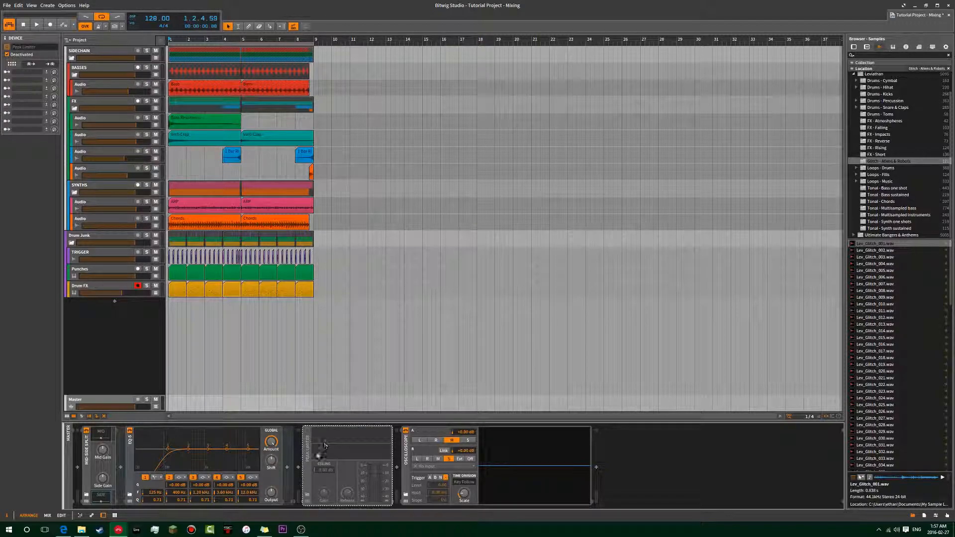
key(alt+a)
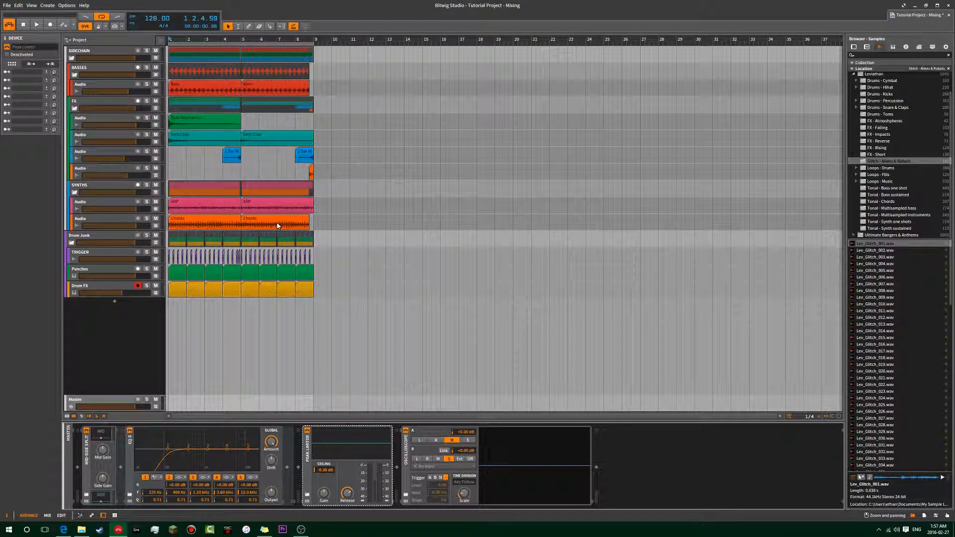
click(169, 160)
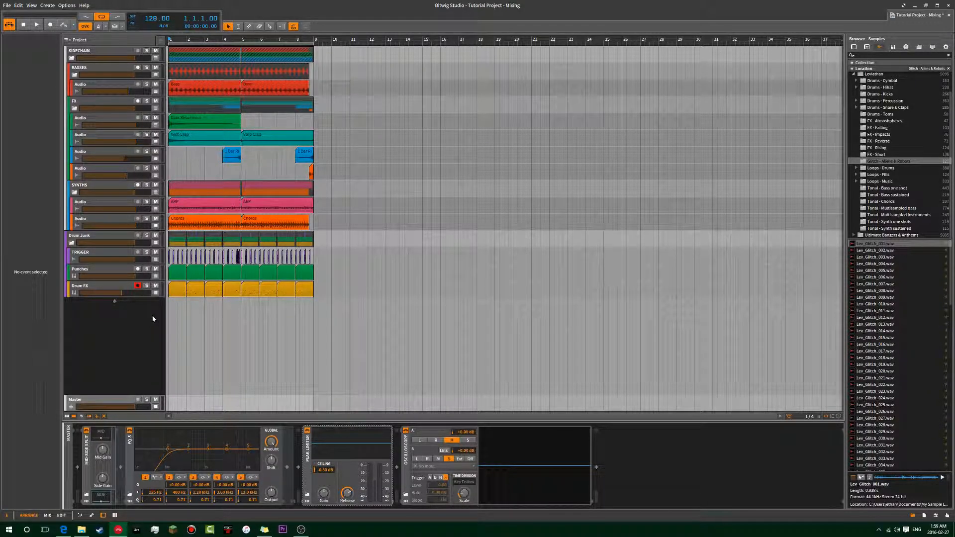
View the Drum FX track's devices, then return to the Master track and try adjusting the Peak Limiter's gain.
click(139, 295)
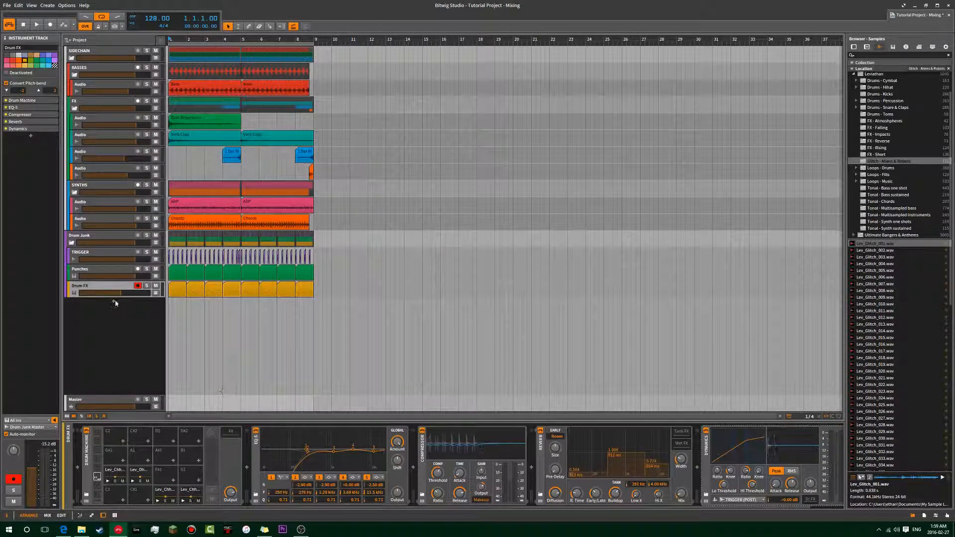
click(111, 398)
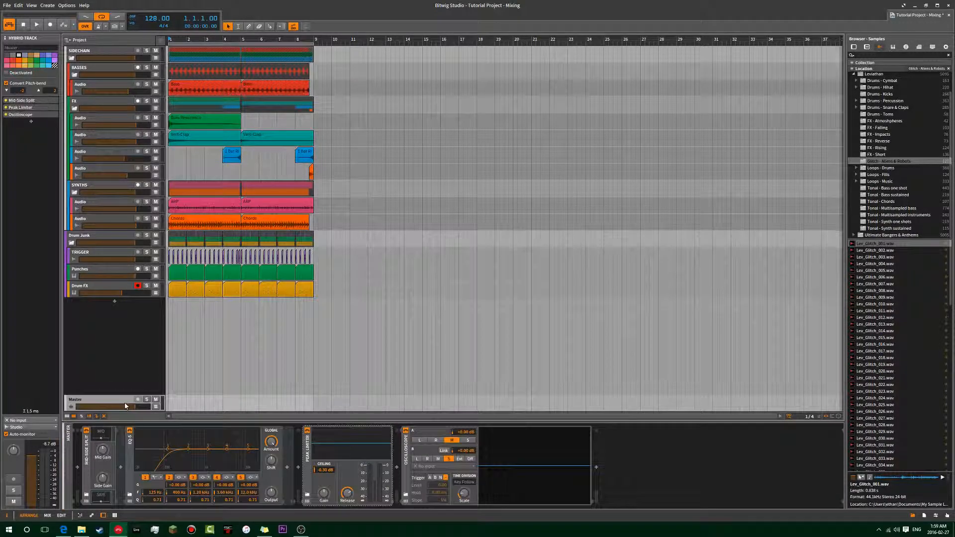
click(324, 467)
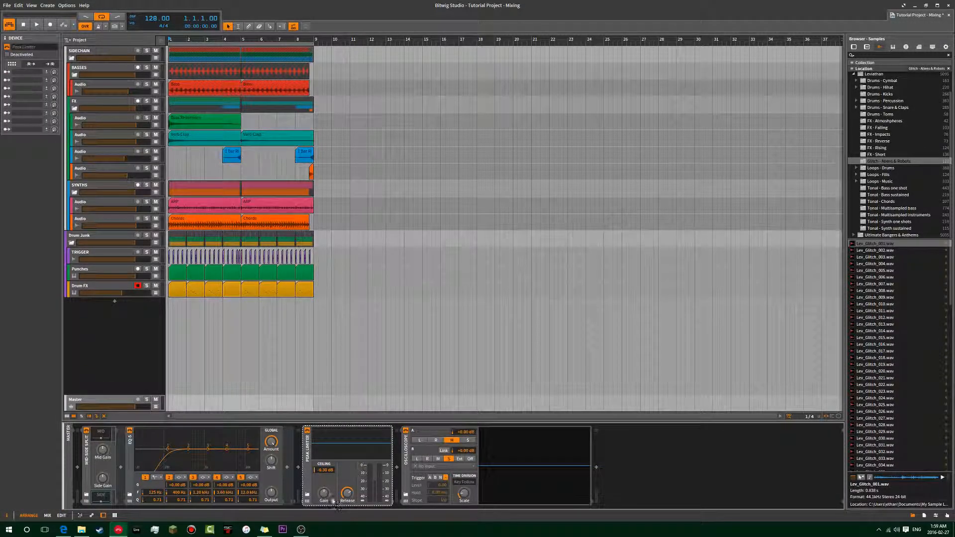
drag(324, 496, 323, 473)
Insert a Compressor between the Peak Limiter and the Oscilloscope, and try adjusting its attack and ratio.
click(398, 468)
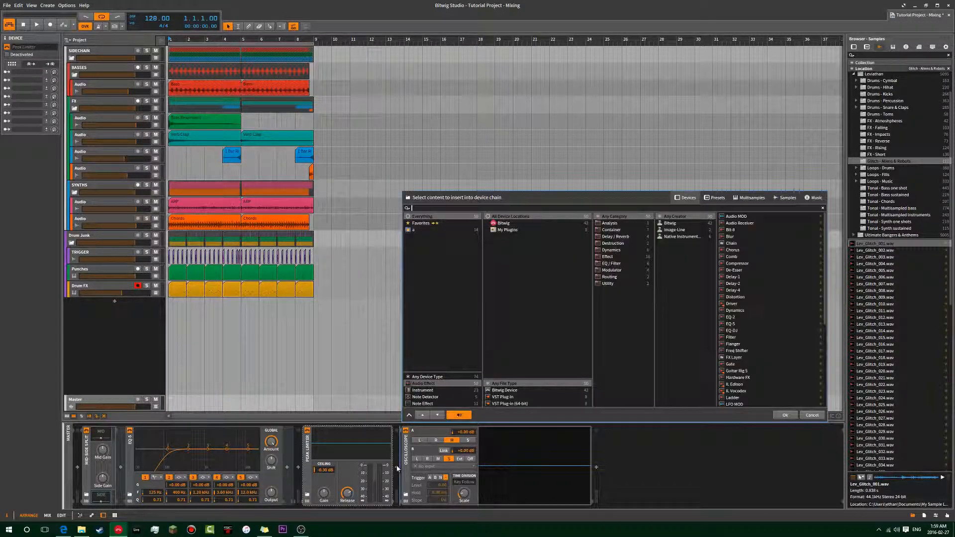
text(com)
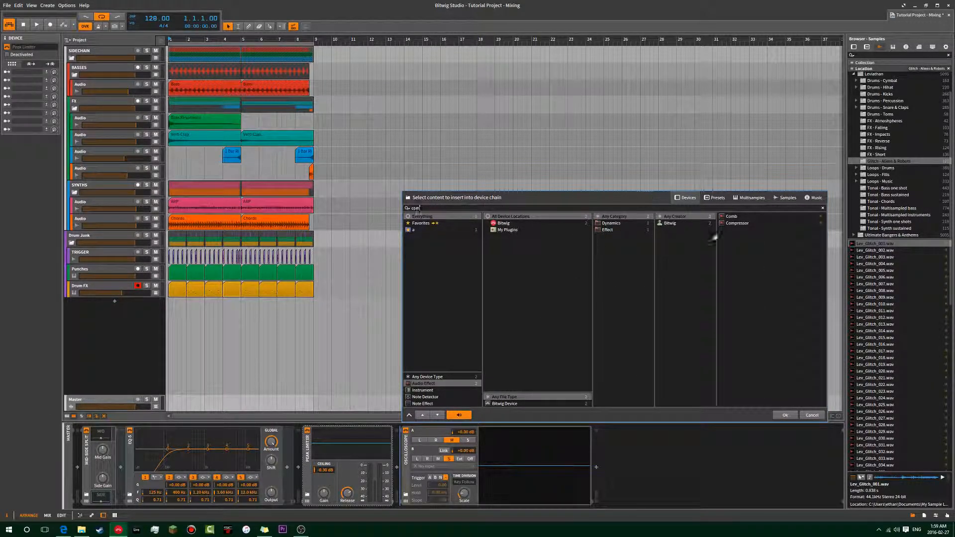
double_click(743, 225)
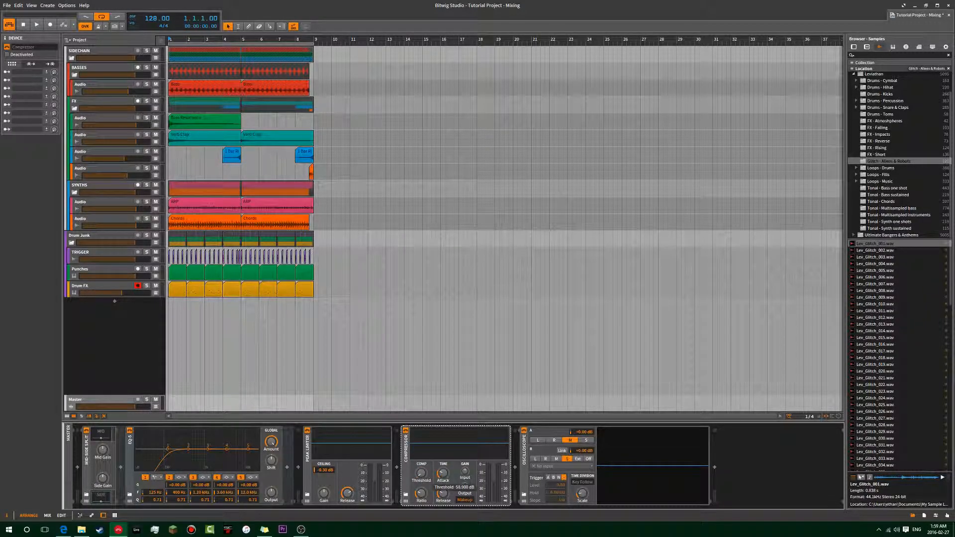
mouse_move(442, 473)
mouse_down()
mouse_move(442, 495)
mouse_move(443, 458)
mouse_up()
drag(422, 493, 422, 473)
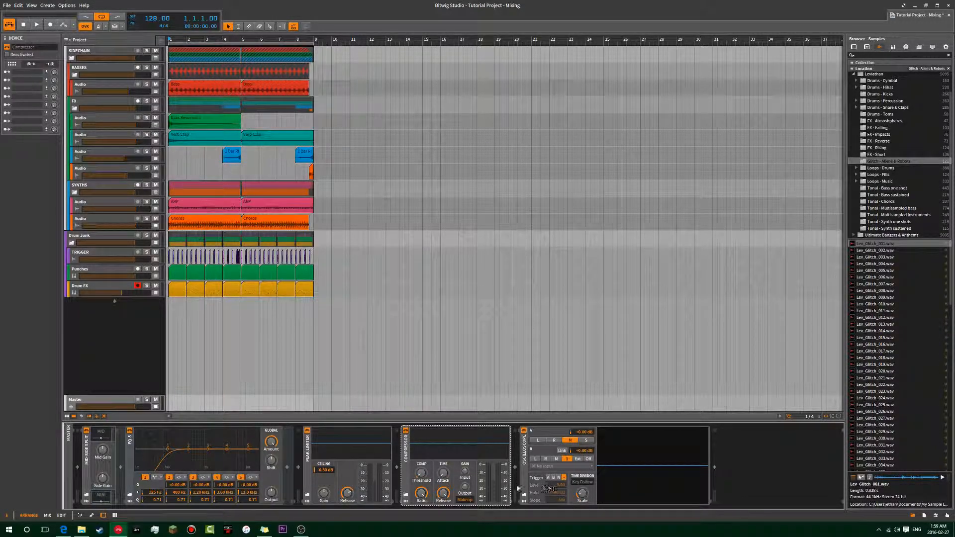
Delete the Compressor from the Master chain and select the Peak Limiter again.
key(Left)
click(408, 450)
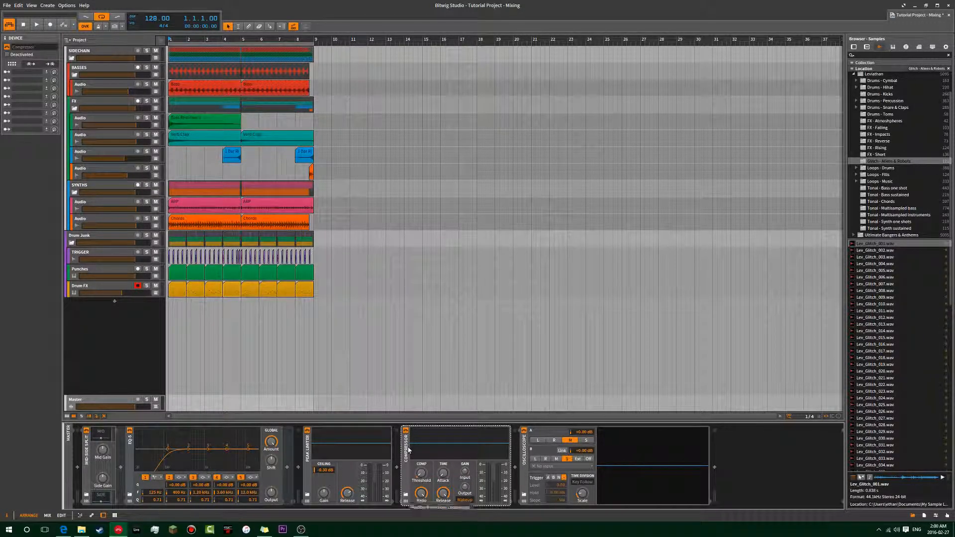
key(Delete)
click(316, 458)
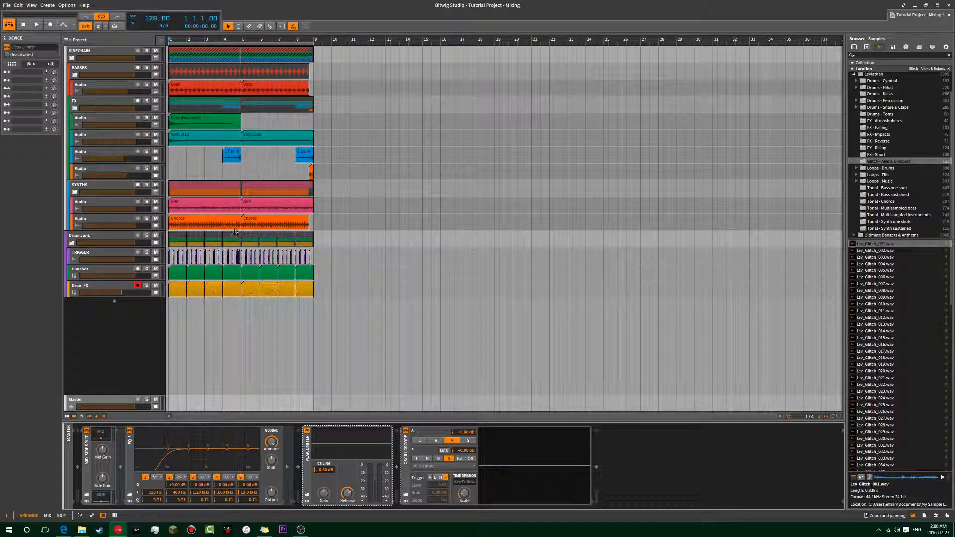
Play the project from bar 1, lower the Peak Limiter's release during playback, and stop.
click(170, 310)
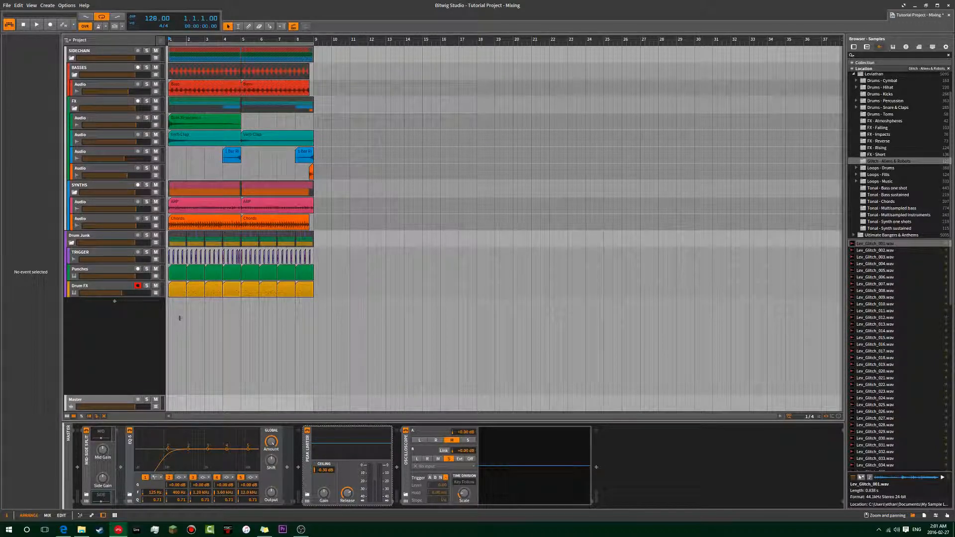
click(390, 305)
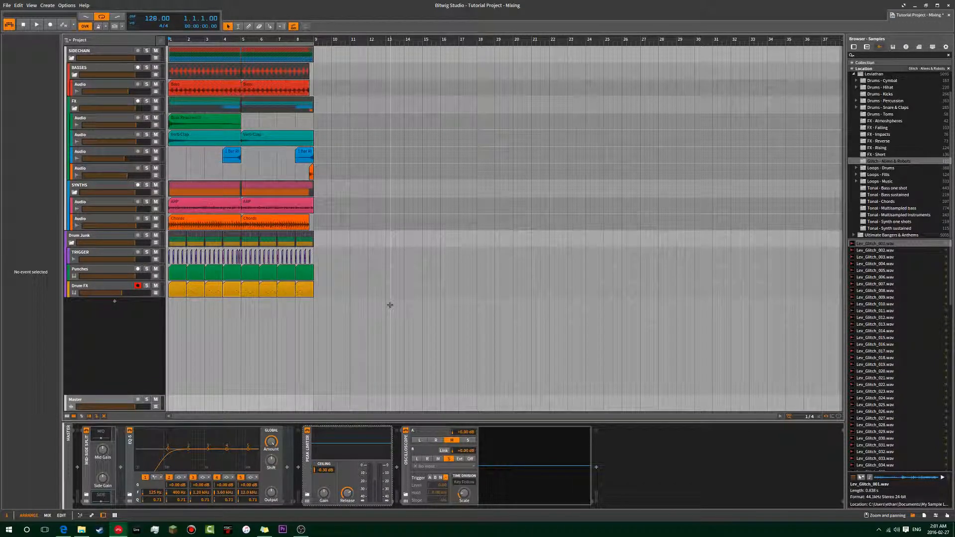
key(space)
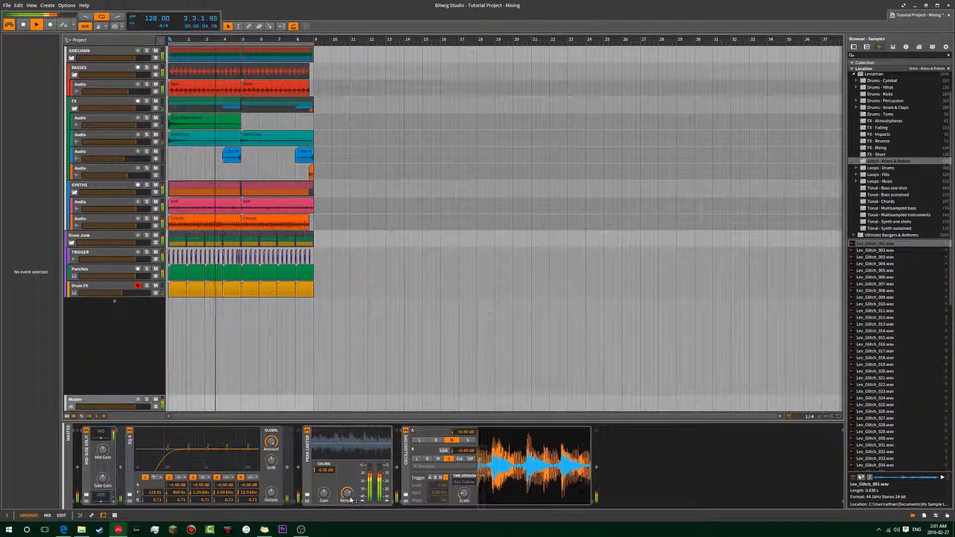
drag(350, 499, 350, 523)
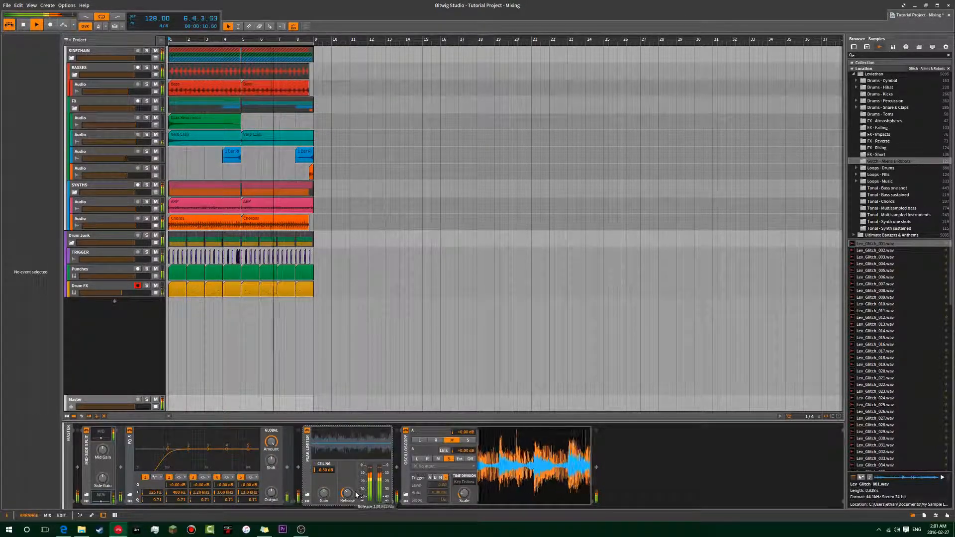
click(363, 452)
key(space)
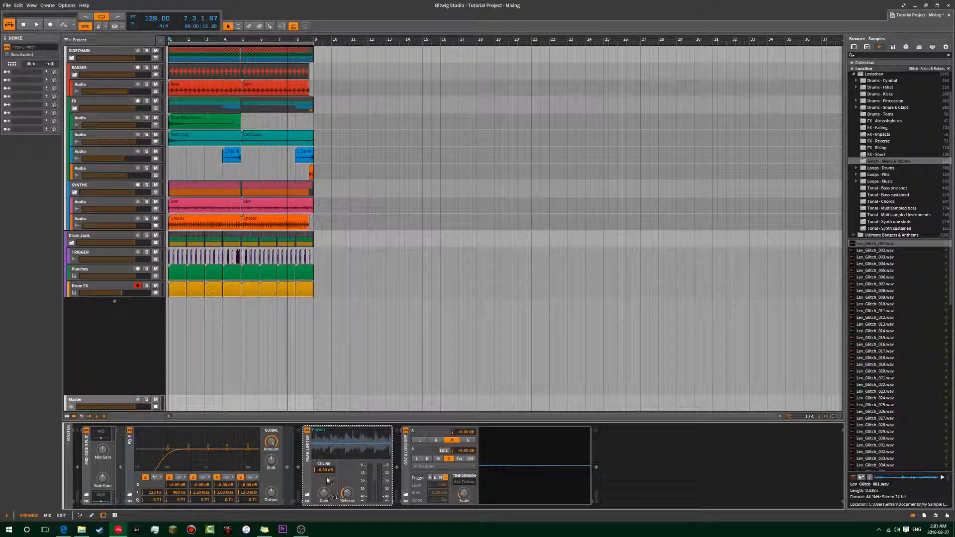
Lower the Peak Limiter's ceiling to -7.10 dB and play the opening bar to hear the effect.
drag(325, 470, 324, 496)
key(space)
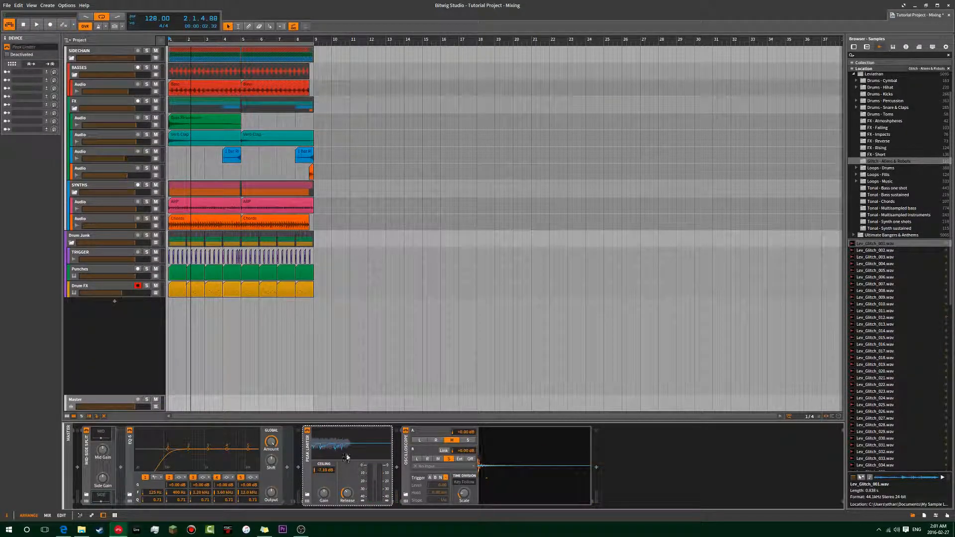
key(space)
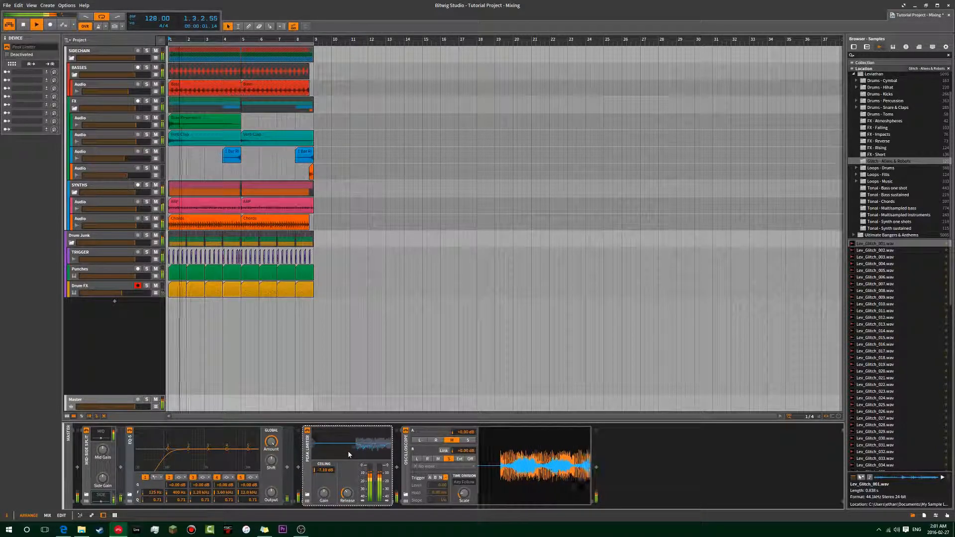
key(space)
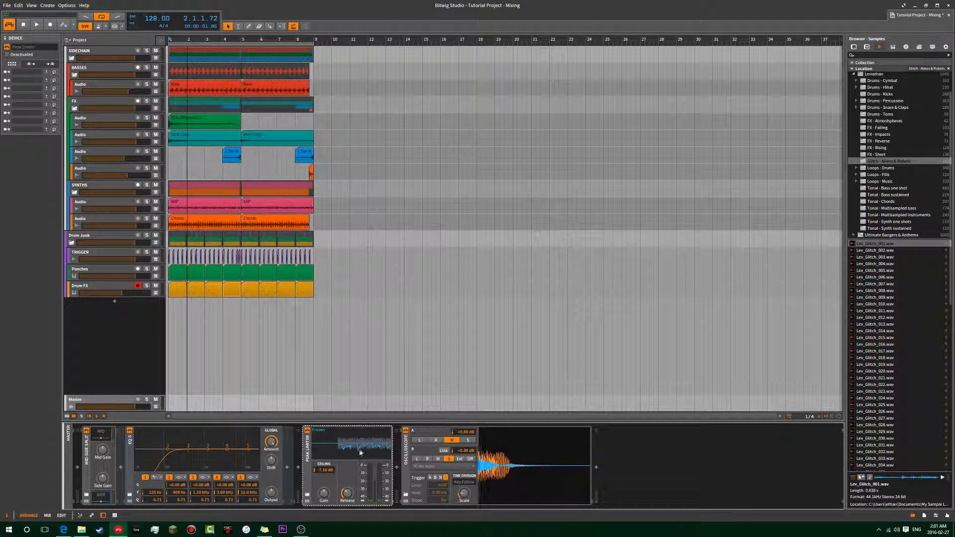
Set the Peak Limiter's ceiling to -0.3 dB and return the playback position to bar 1.
double_click(326, 470)
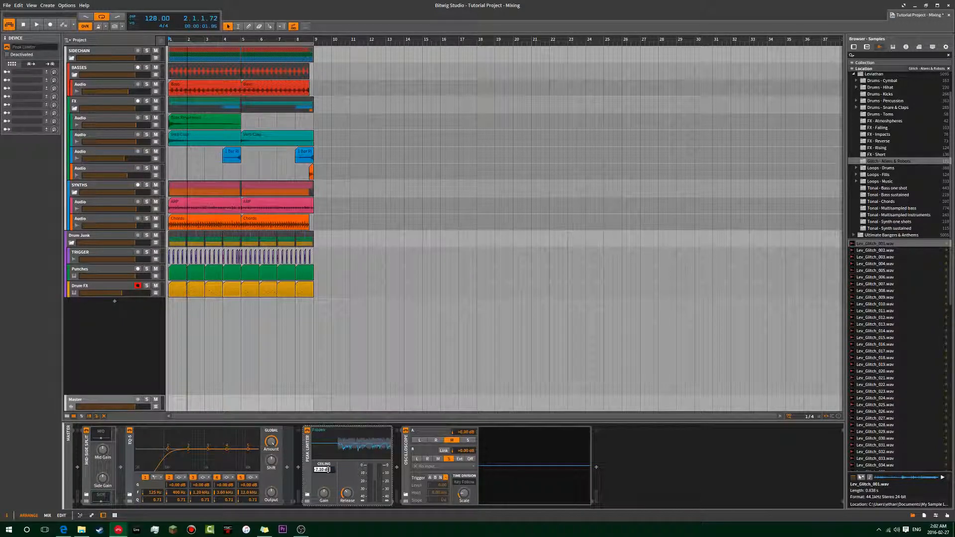
text(-0.3)
key(Return)
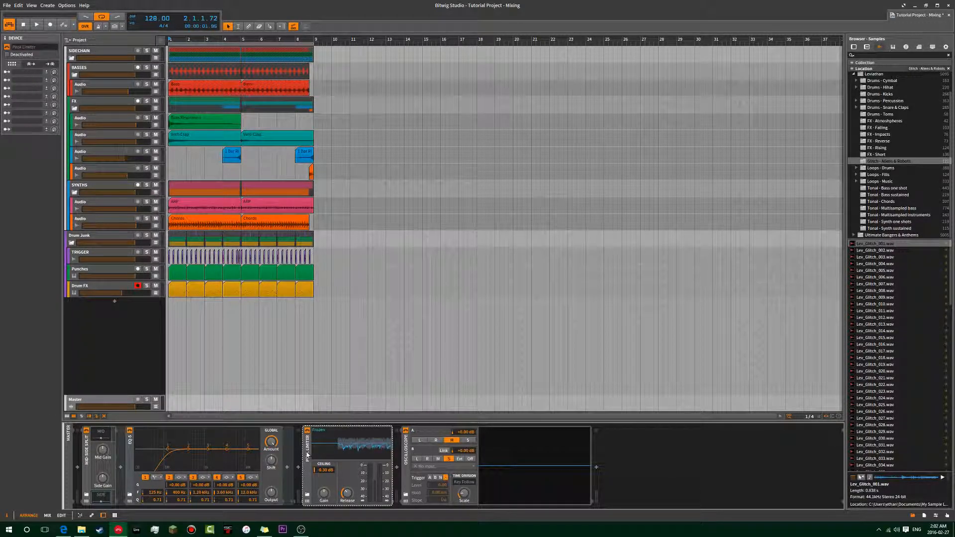
click(170, 160)
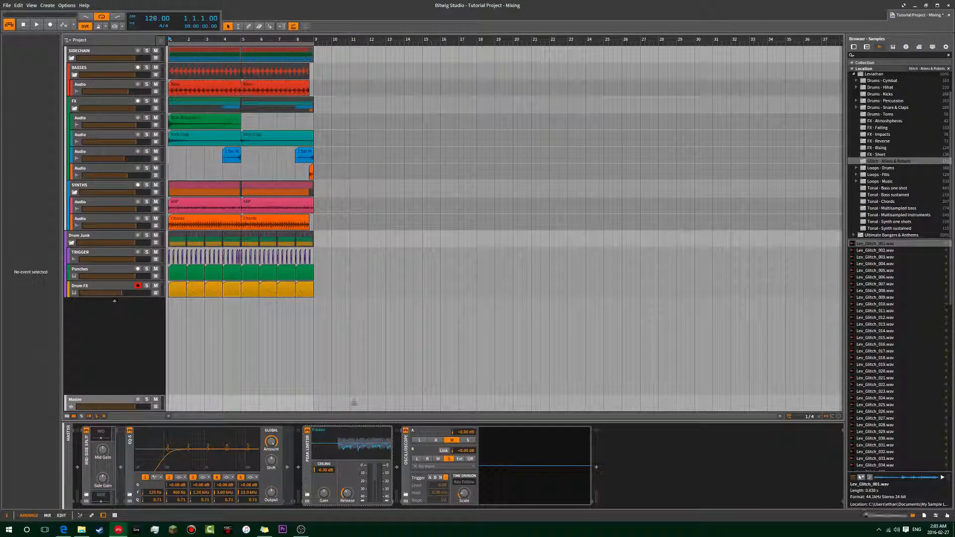
click(596, 467)
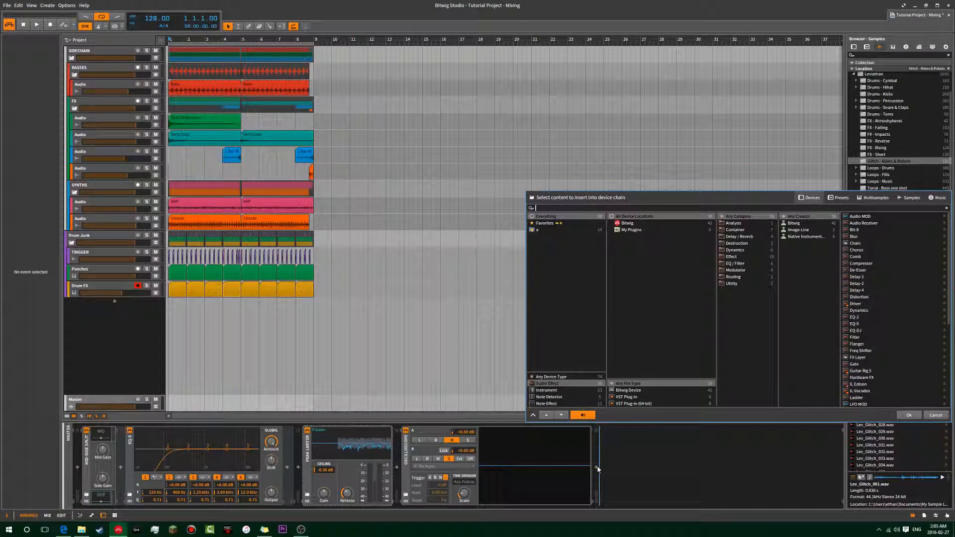
text(mult)
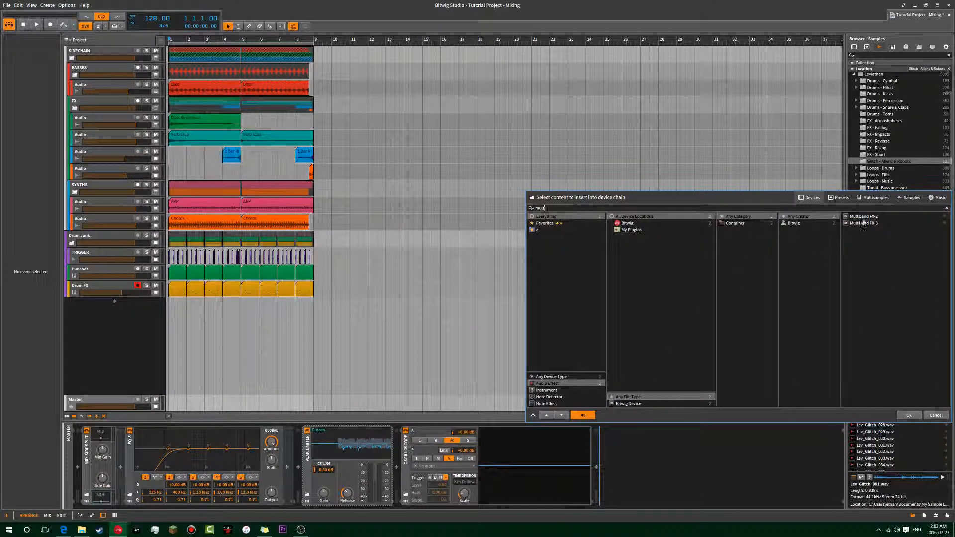
key(Return)
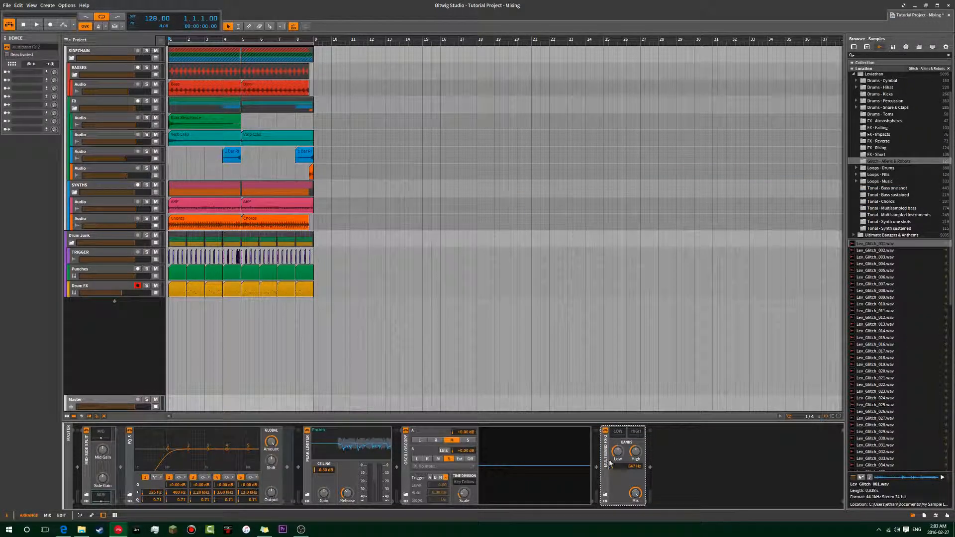
key(Delete)
Insert a Multiband FX-3 after the Oscilloscope and place a Compressor in its low band.
click(596, 467)
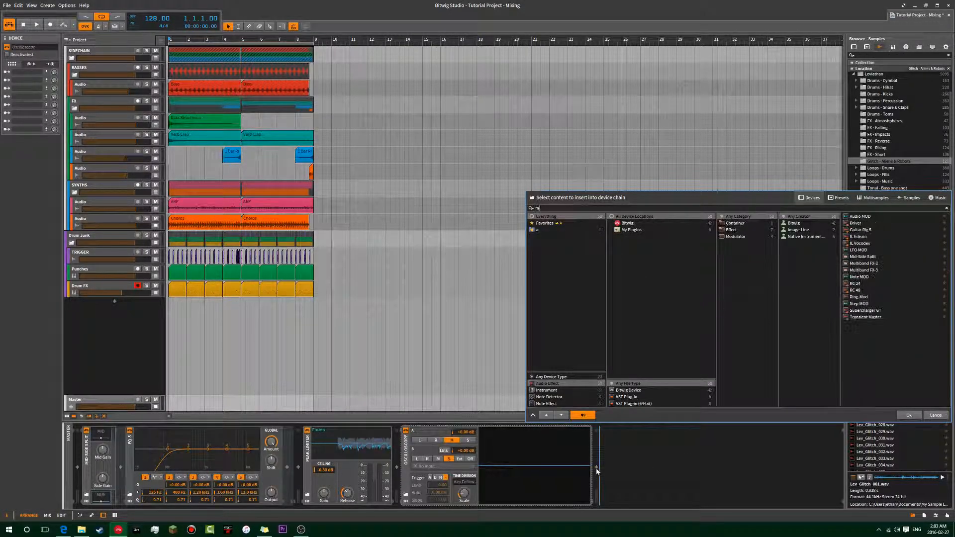
click(859, 224)
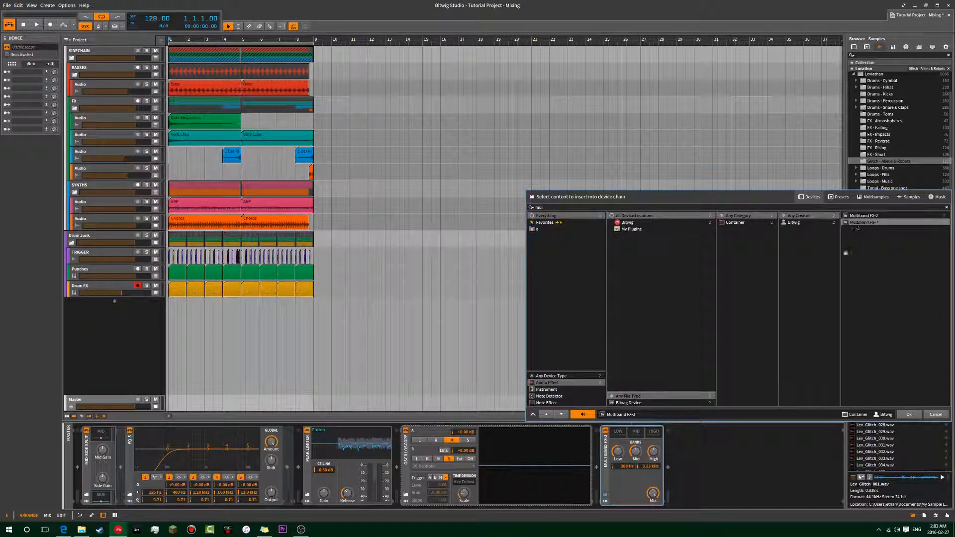
click(908, 414)
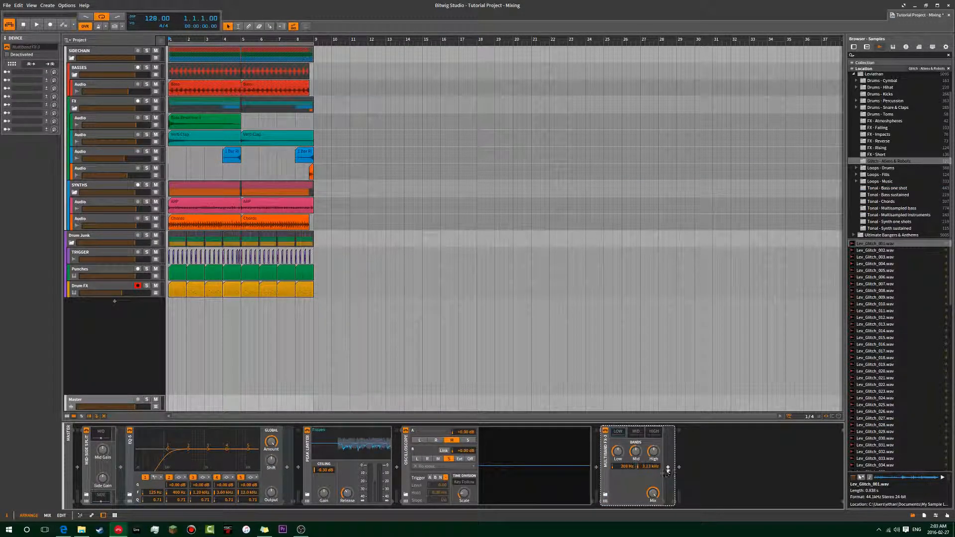
click(668, 467)
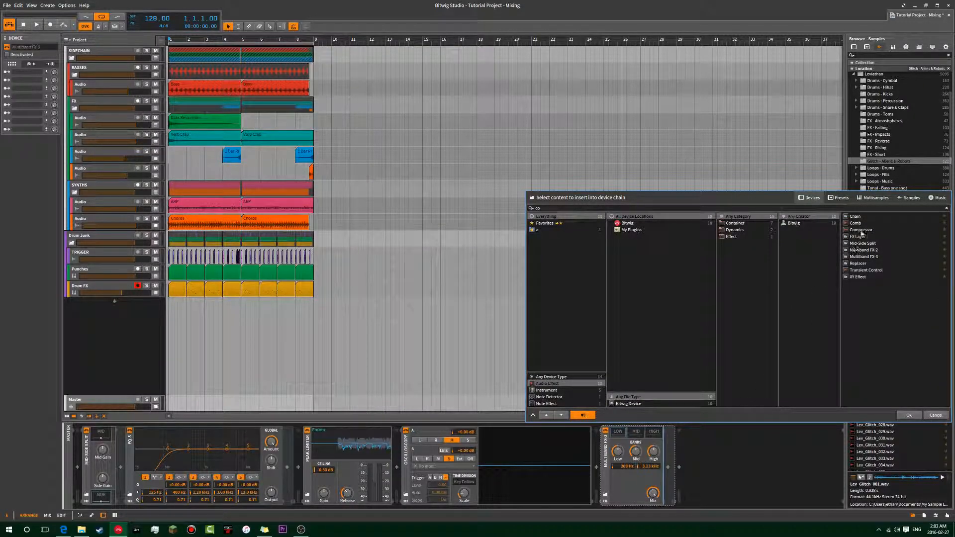
double_click(861, 236)
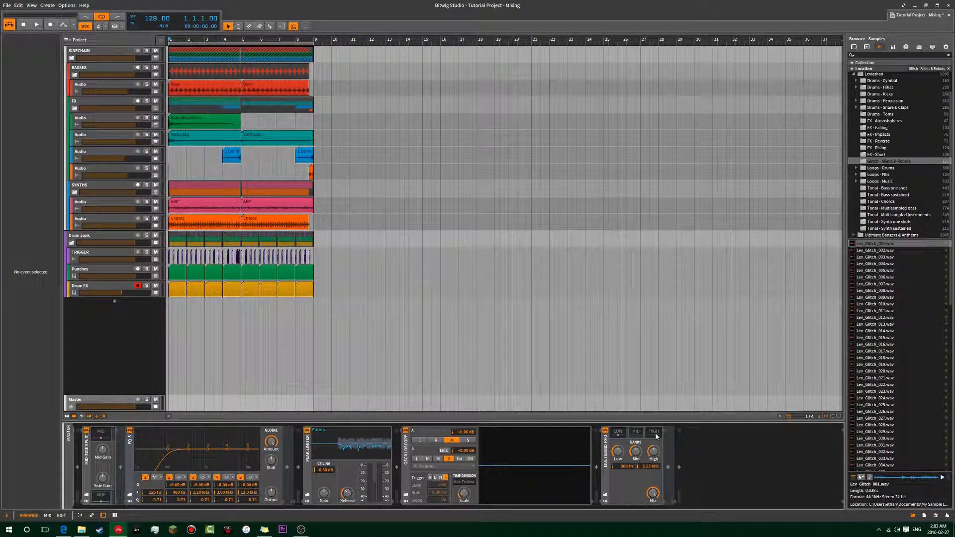
click(678, 455)
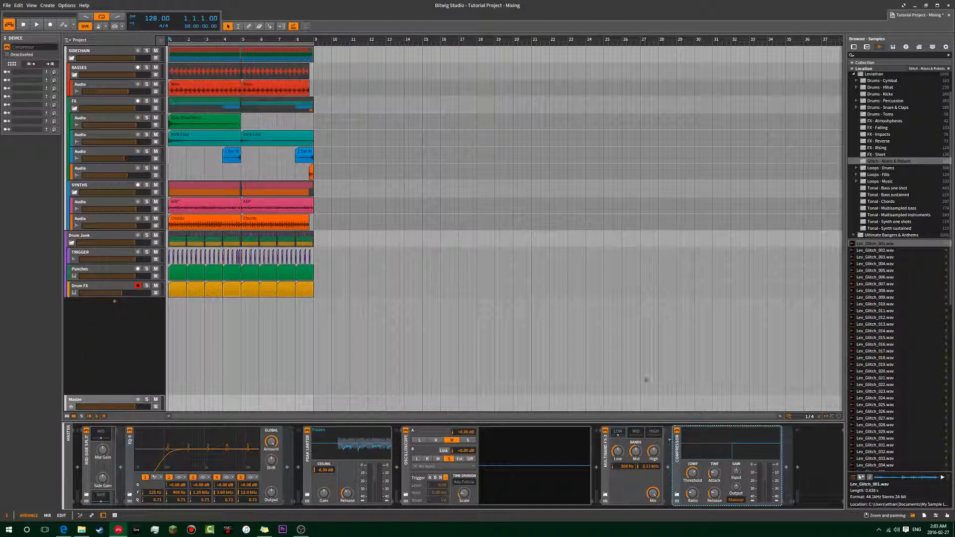
Delete the Compressor and the Multiband FX-3, and close the device browser without inserting anything.
key(Delete)
click(607, 471)
key(Delete)
double_click(608, 471)
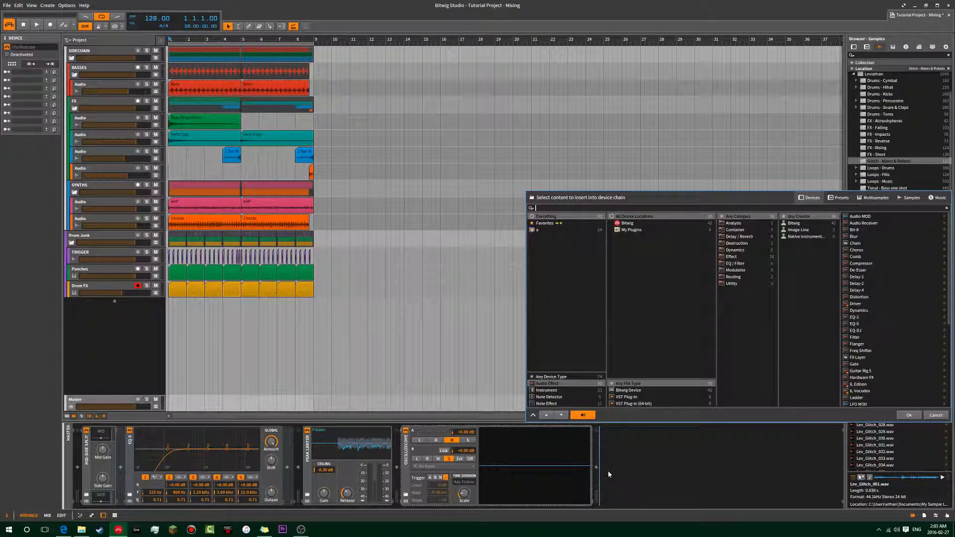
click(910, 416)
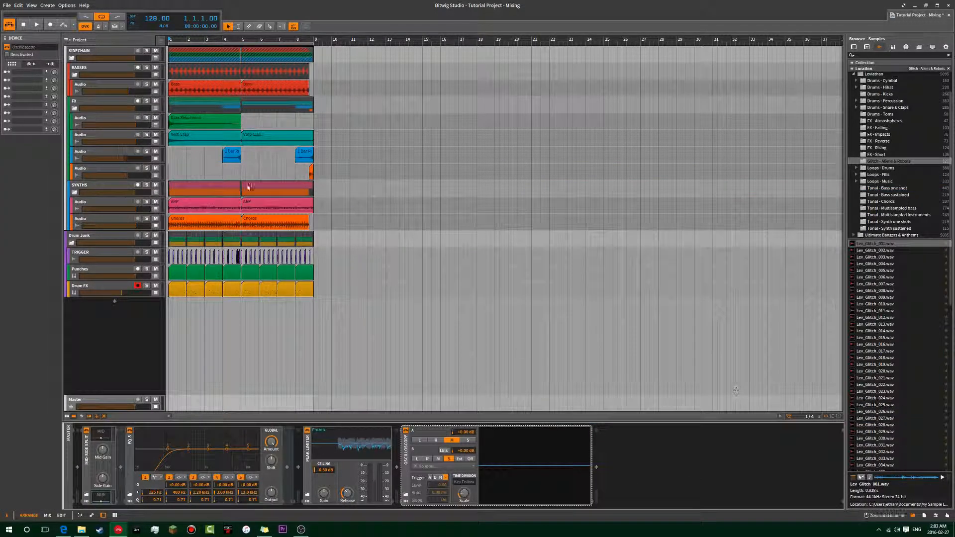